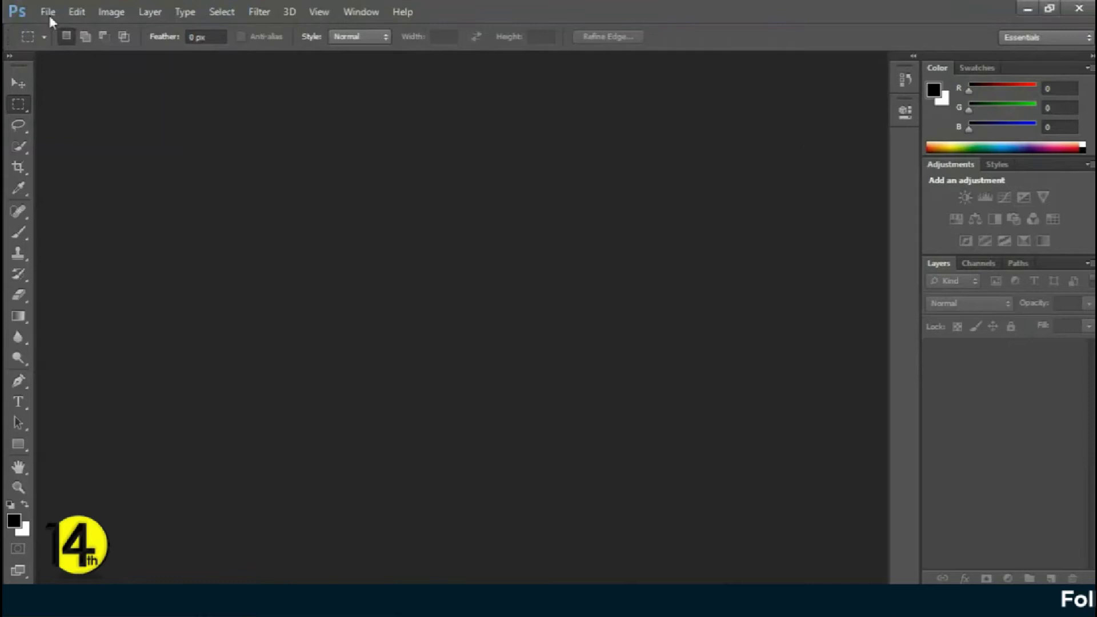
Open the New document dialog from the File menu.
{"action": "left_click", "coordinate": [48, 12]}
{"action": "left_click", "coordinate": [68, 26]}
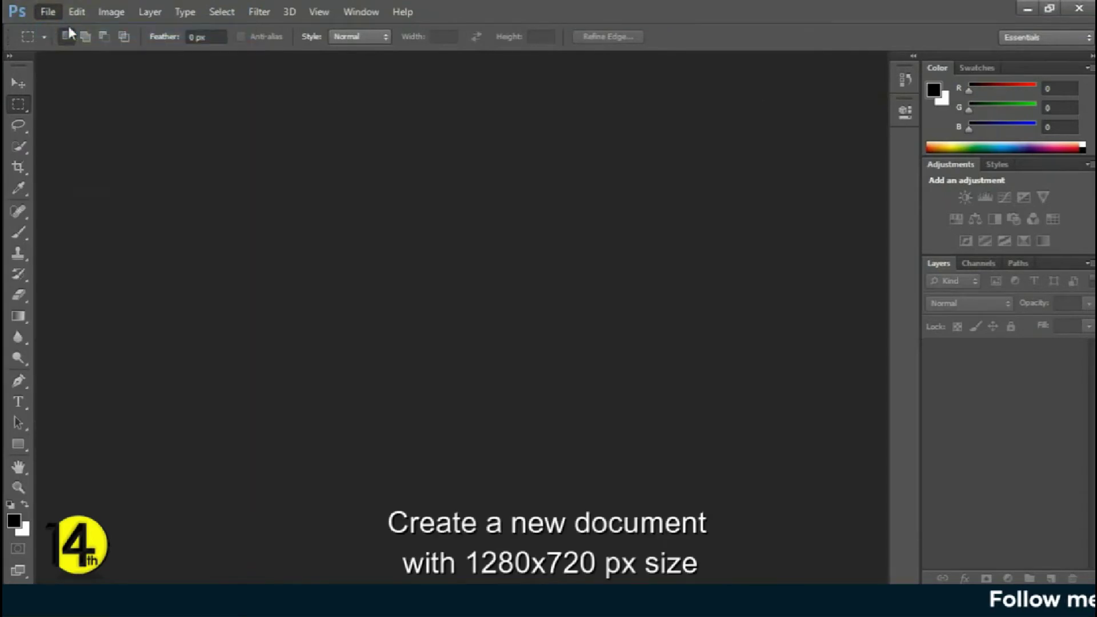
Create a blank document 1280 pixels wide and 720 pixels high.
{"action": "left_click", "coordinate": [580, 214]}
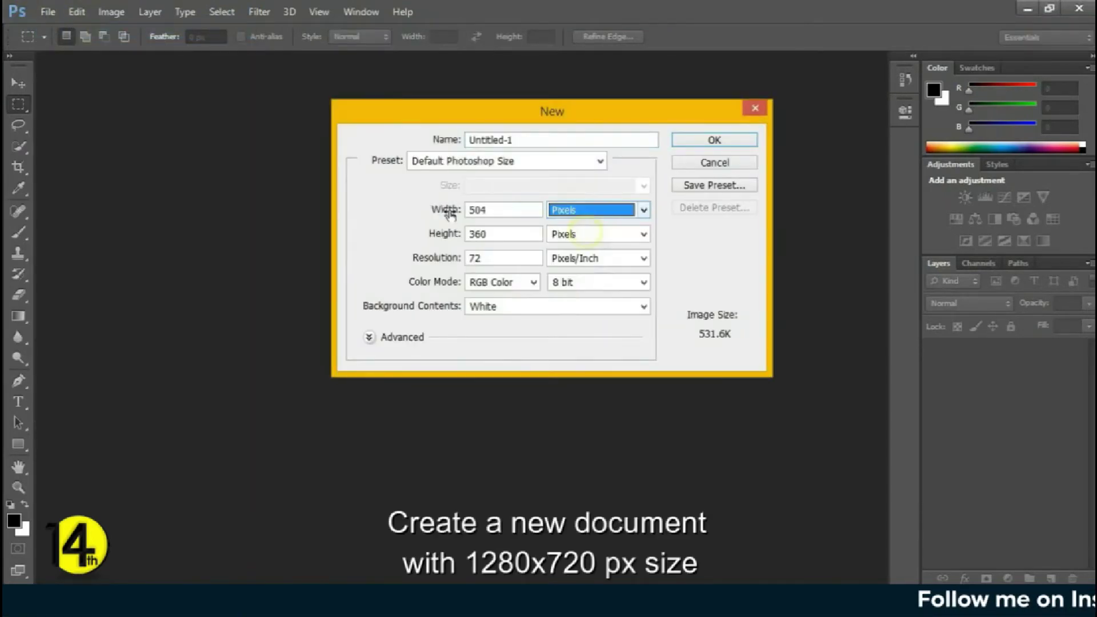
{"action": "type", "text": "1280"}
{"action": "key", "text": "Tab"}
{"action": "key", "text": "Tab"}
{"action": "type", "text": "720"}
{"action": "key", "text": "Tab"}
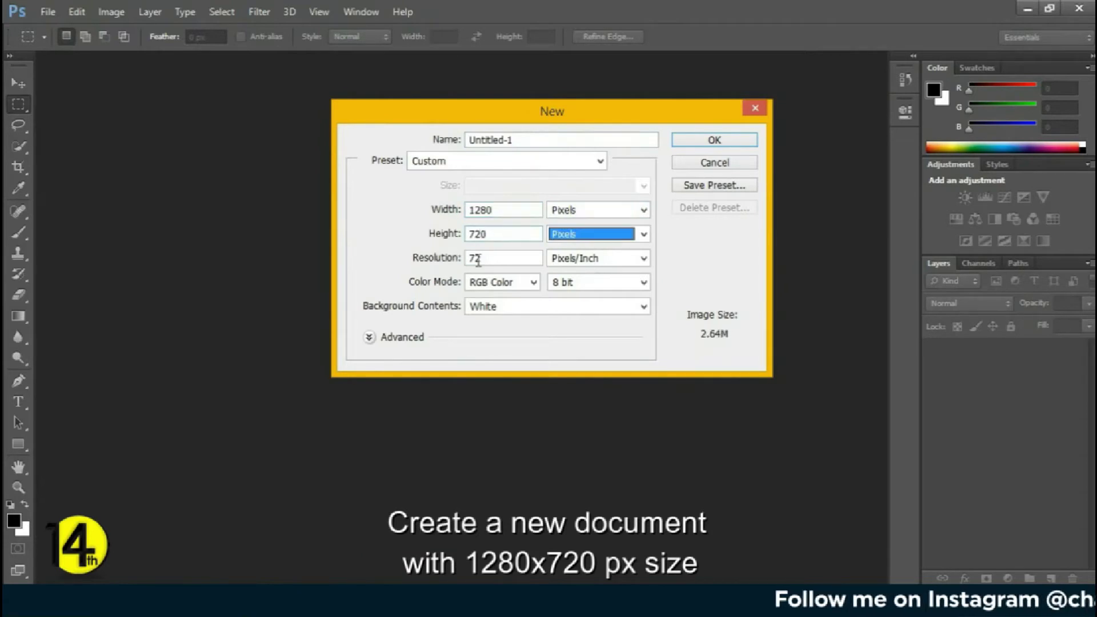
{"action": "left_click", "coordinate": [708, 144]}
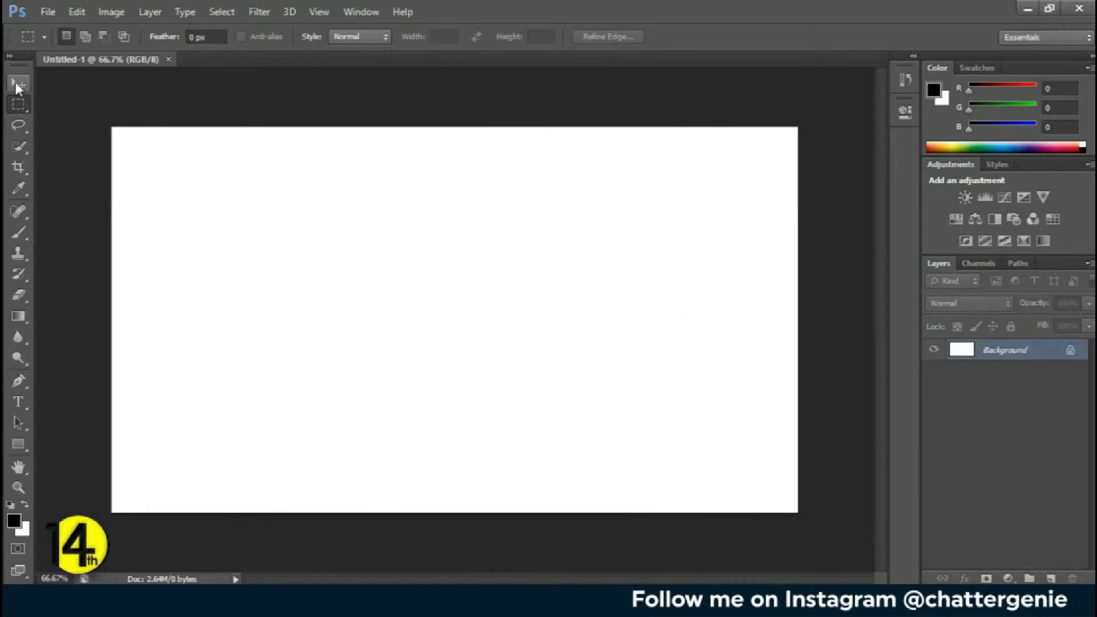
{"action": "left_click", "coordinate": [18, 83]}
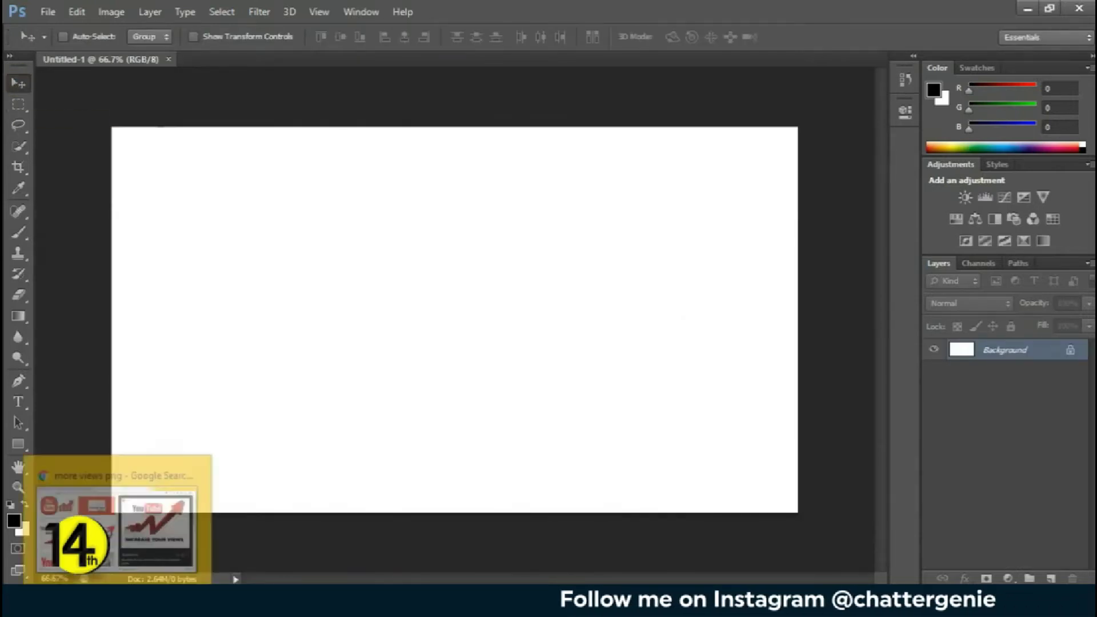
Reveal the downloaded purple space wallpaper in its folder from Chrome's downloads bar.
{"action": "left_click", "coordinate": [160, 537]}
{"action": "left_click", "coordinate": [91, 13]}
{"action": "scroll", "coordinate": [719, 387], "scroll_direction": "up", "scroll_amount": 1}
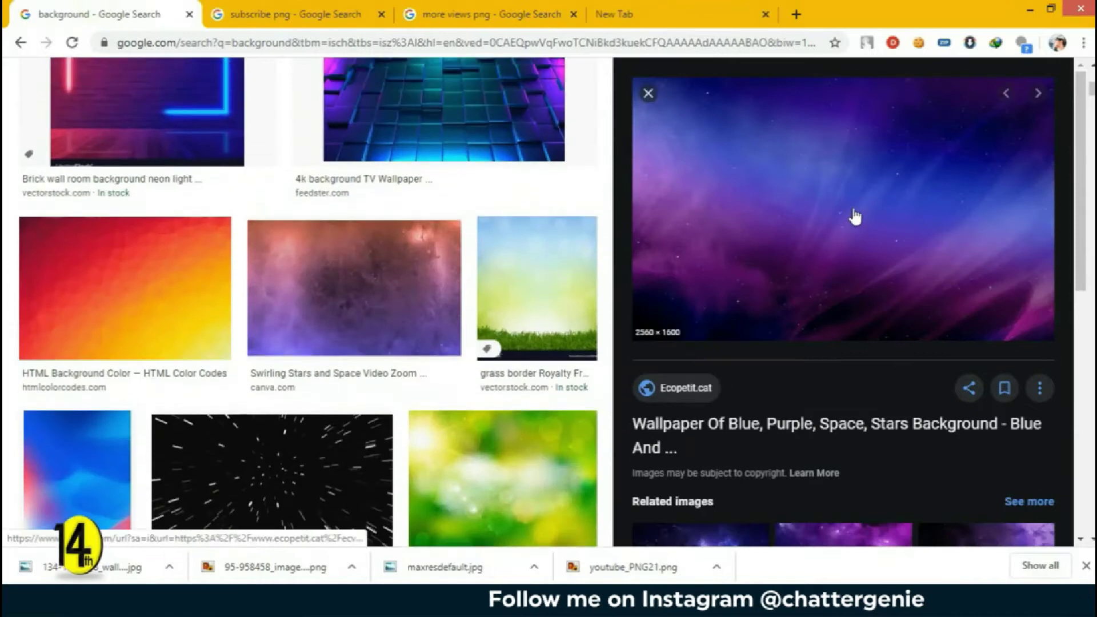
{"action": "left_click", "coordinate": [169, 567]}
{"action": "left_click", "coordinate": [211, 510]}
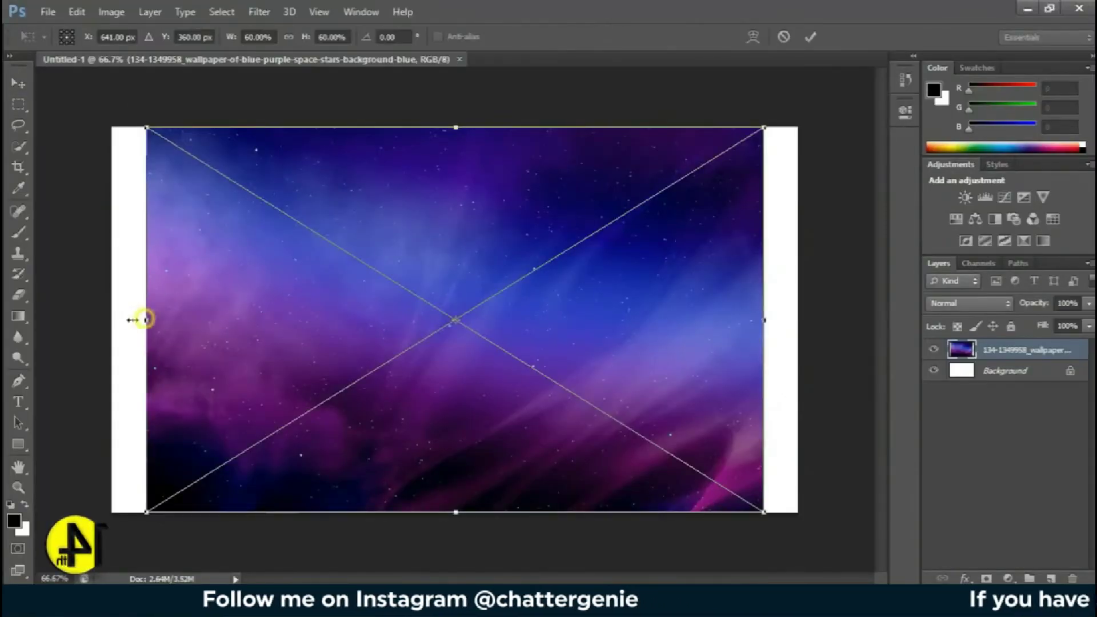
Stretch the placed wallpaper to both canvas edges and commit the placement.
{"action": "left_click_drag", "start_coordinate": [146, 320], "coordinate": [111, 320]}
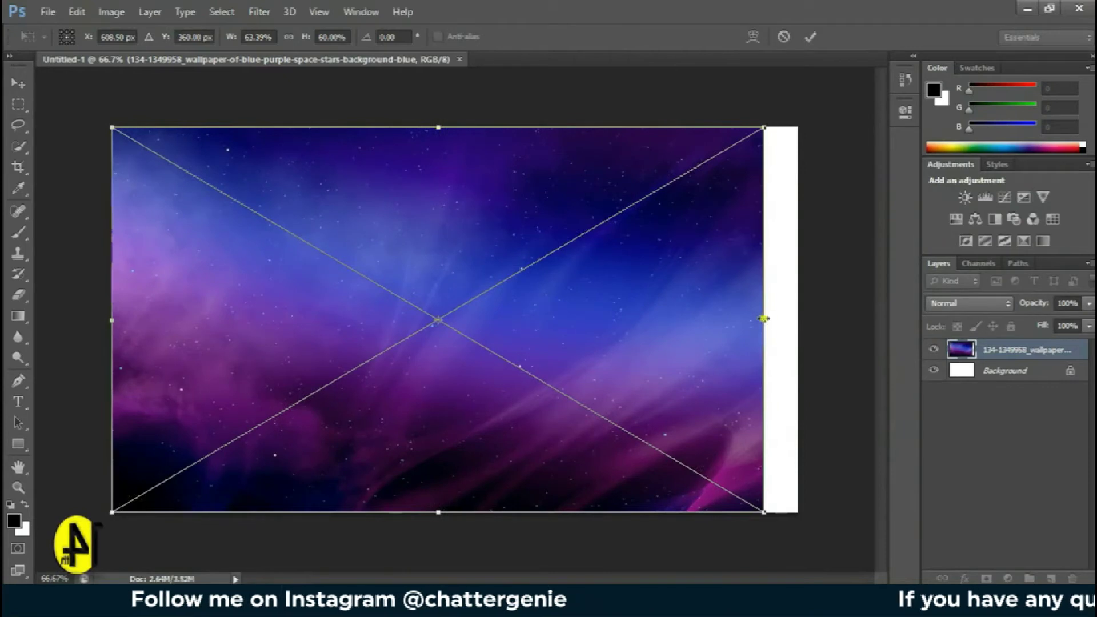
{"action": "left_click_drag", "start_coordinate": [772, 326], "coordinate": [757, 332]}
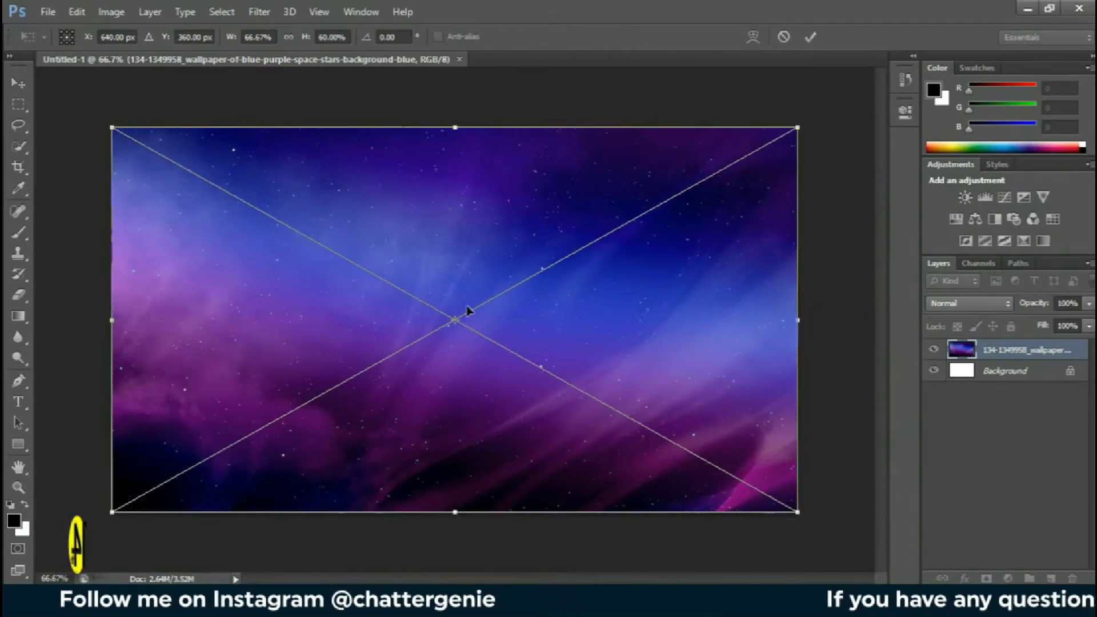
{"action": "right_click", "coordinate": [438, 256]}
{"action": "left_click", "coordinate": [457, 268]}
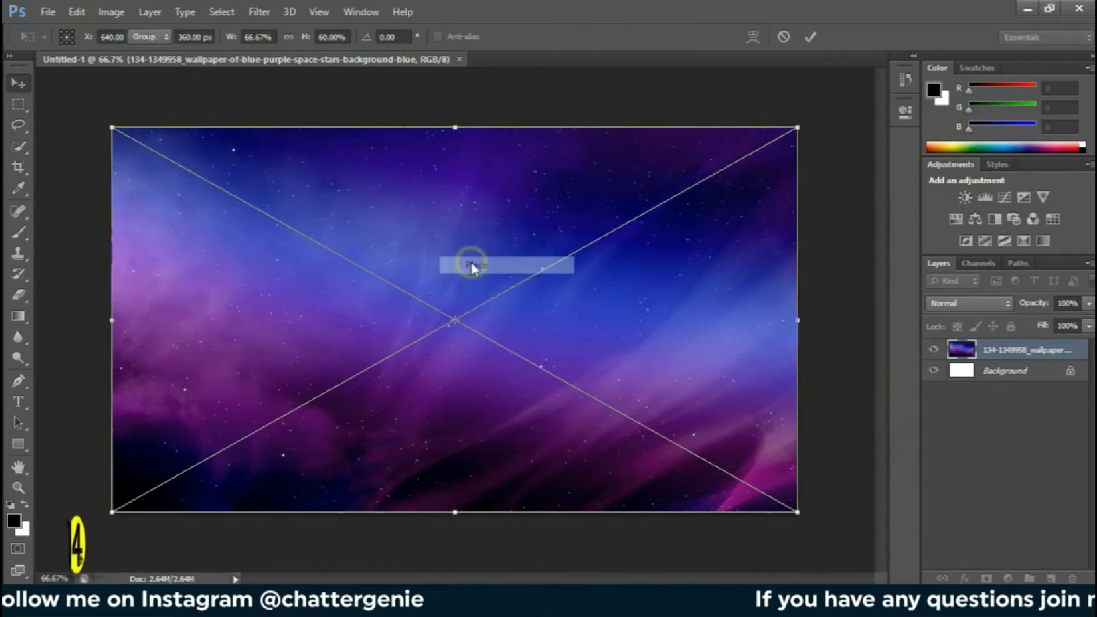
Rasterize the wallpaper layer, name it Bg, and bring up subscribe image results in Chrome.
{"action": "right_click", "coordinate": [1016, 355]}
{"action": "left_click", "coordinate": [737, 227]}
{"action": "right_click", "coordinate": [1014, 351]}
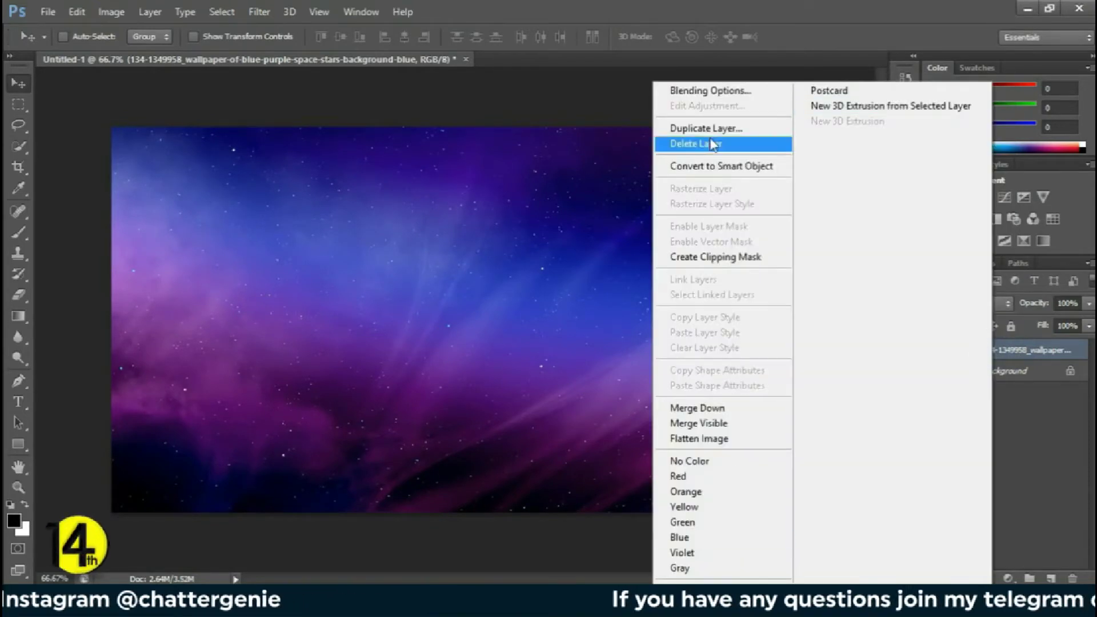
{"action": "left_click", "coordinate": [1041, 355]}
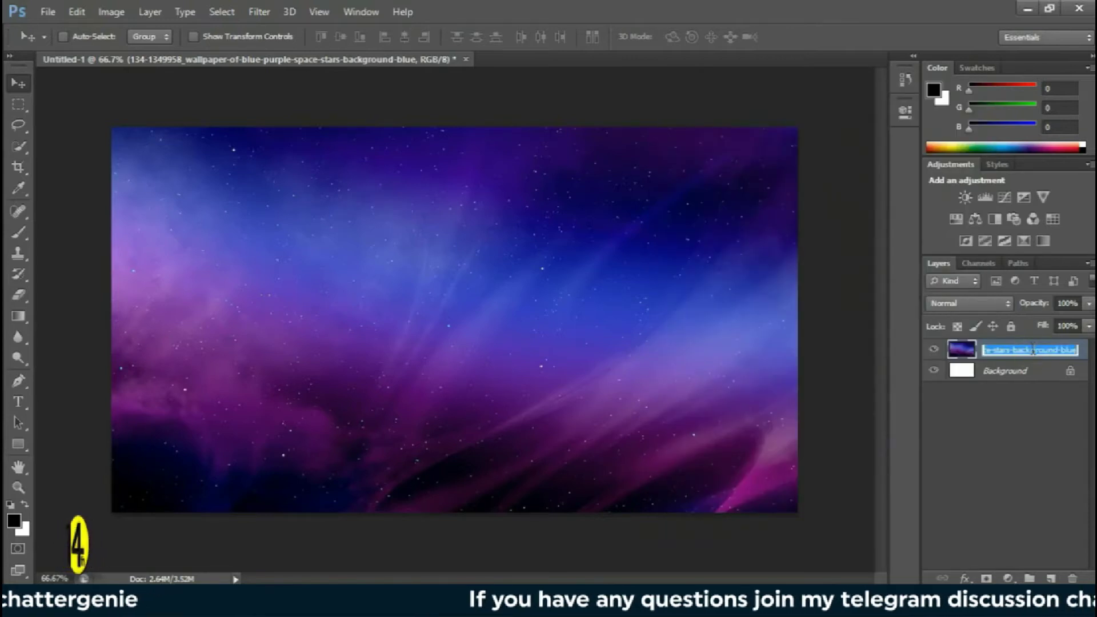
{"action": "key", "text": "Return"}
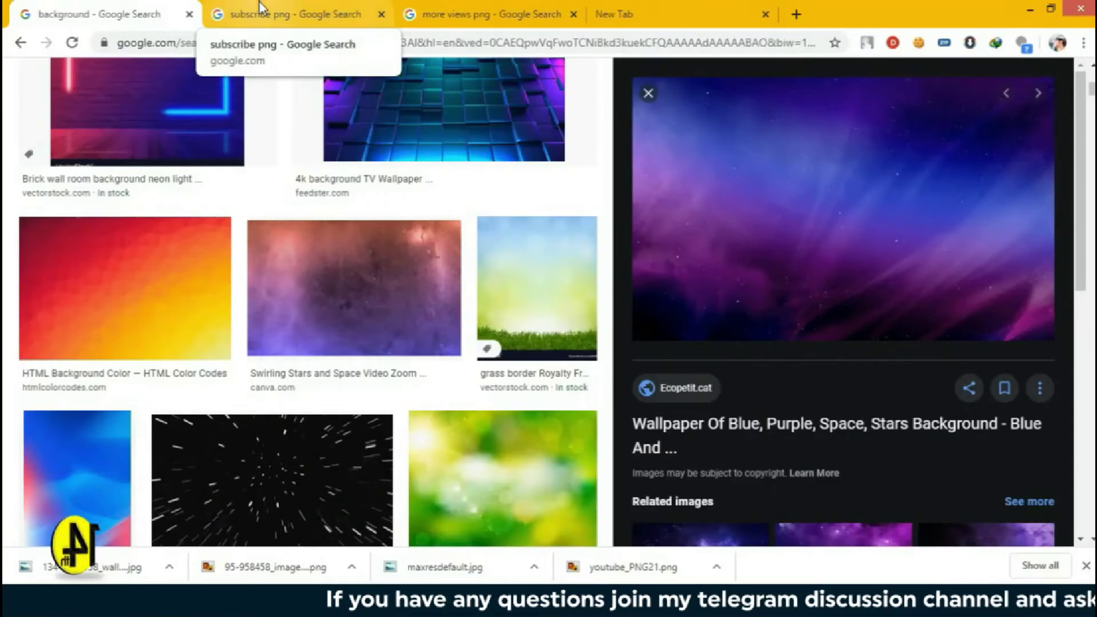
{"action": "left_click", "coordinate": [284, 5]}
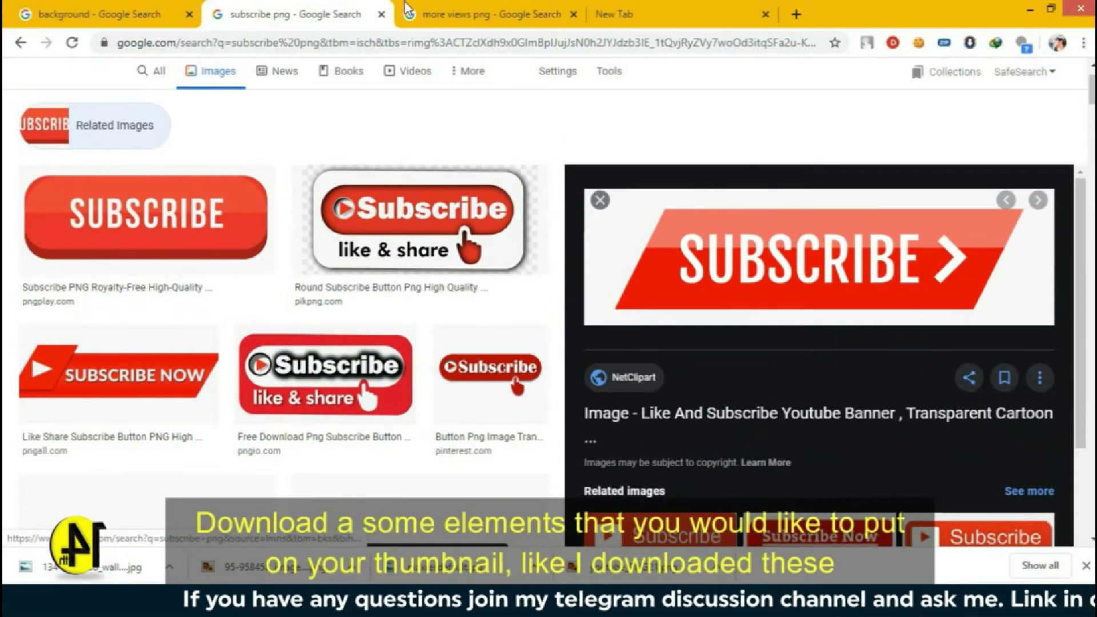
{"action": "key", "text": "ctrl+Tab"}
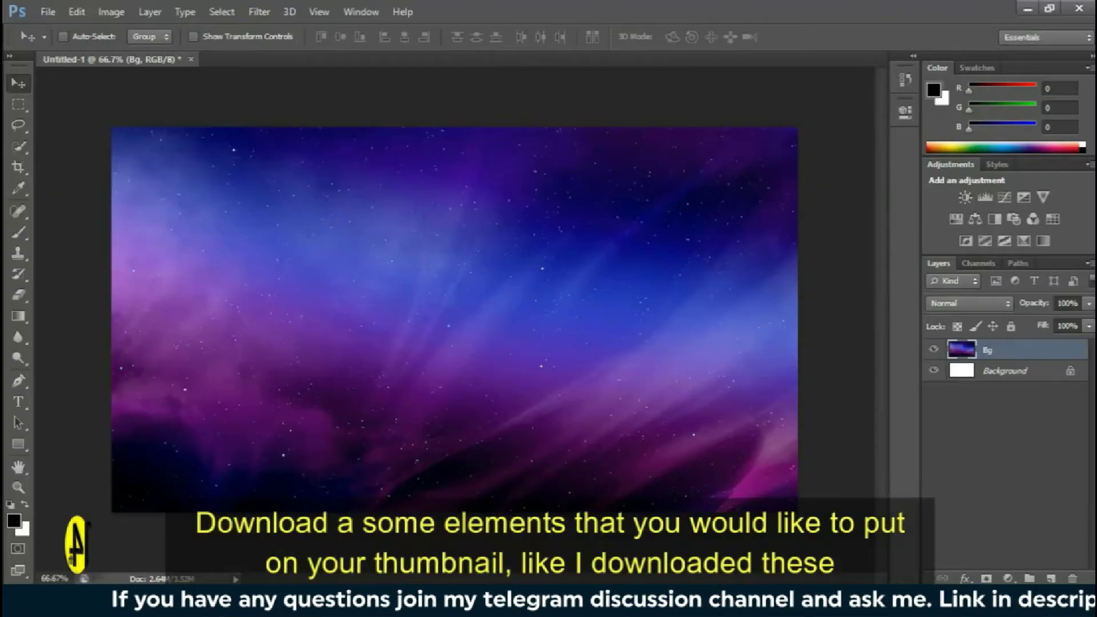
Add a centred 60 pt two-line title 'HOW TO CREATE THUMBNAILS FOR YOUR YOUTUBE VIDEO'.
{"action": "left_click", "coordinate": [1050, 578]}
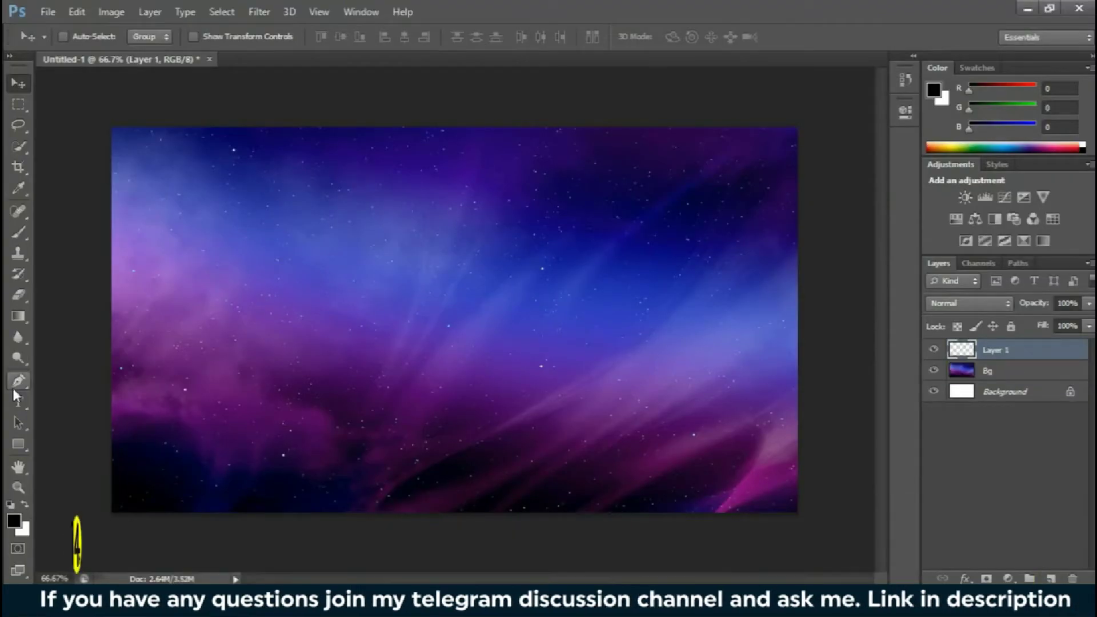
{"action": "left_click", "coordinate": [245, 236]}
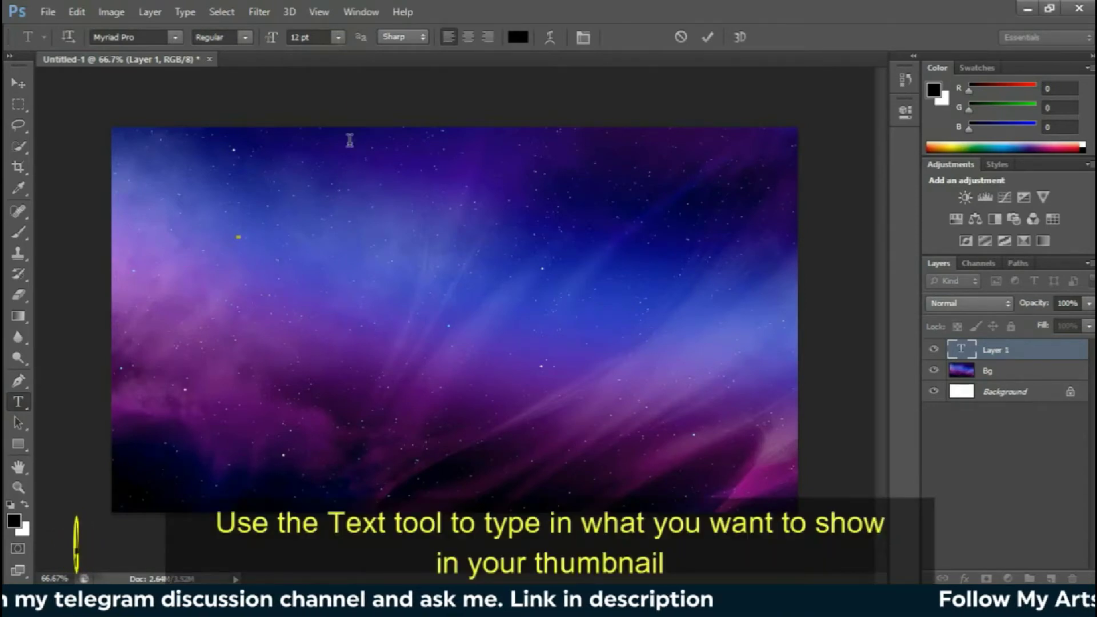
{"action": "left_click", "coordinate": [338, 37]}
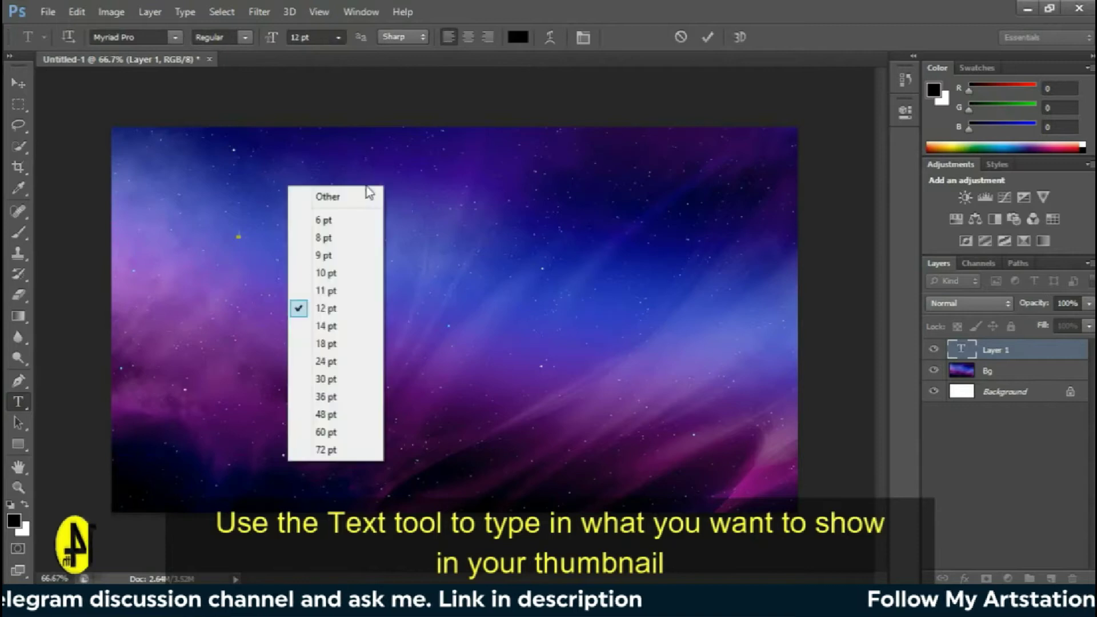
{"action": "left_click", "coordinate": [327, 432]}
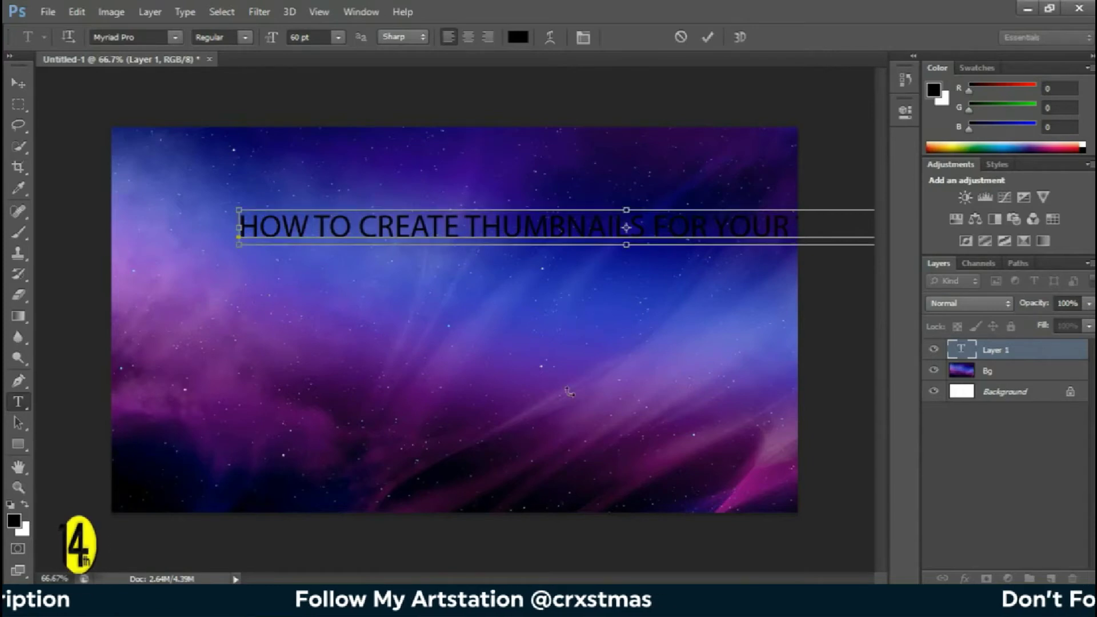
{"action": "key", "text": "ctrl+a"}
{"action": "left_click_drag", "start_coordinate": [602, 345], "coordinate": [500, 313]}
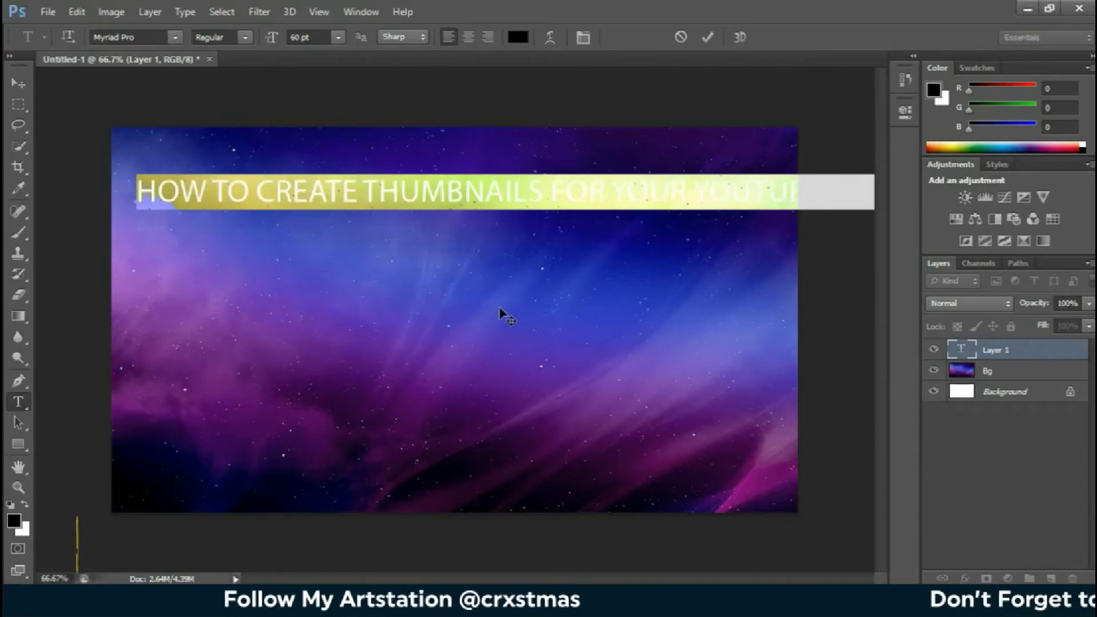
{"action": "left_click", "coordinate": [364, 187]}
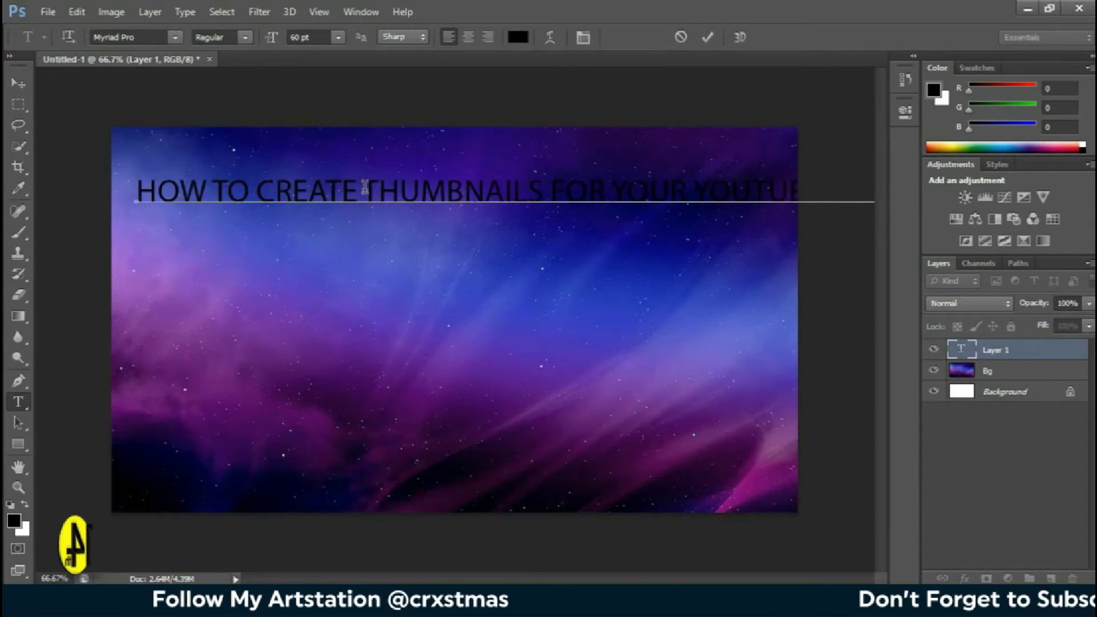
{"action": "key", "text": "Return"}
{"action": "mouse_move", "coordinate": [337, 332]}
{"action": "left_mouse_down"}
{"action": "mouse_move", "coordinate": [464, 435]}
{"action": "mouse_move", "coordinate": [453, 434]}
{"action": "left_mouse_up"}
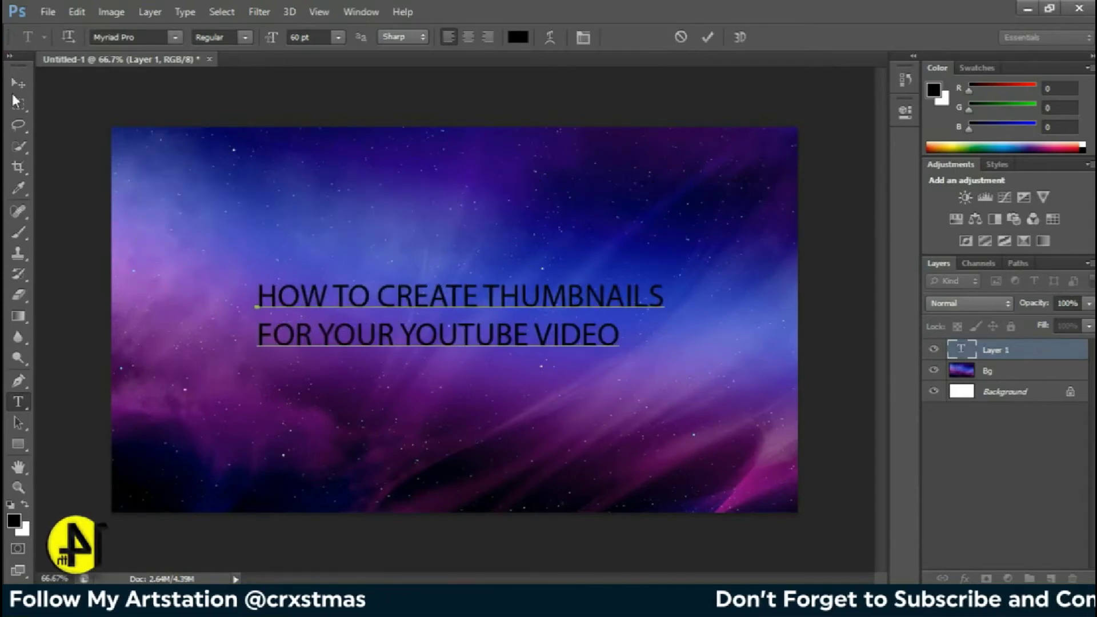
{"action": "key", "text": "ctrl+Return"}
{"action": "key", "text": "v"}
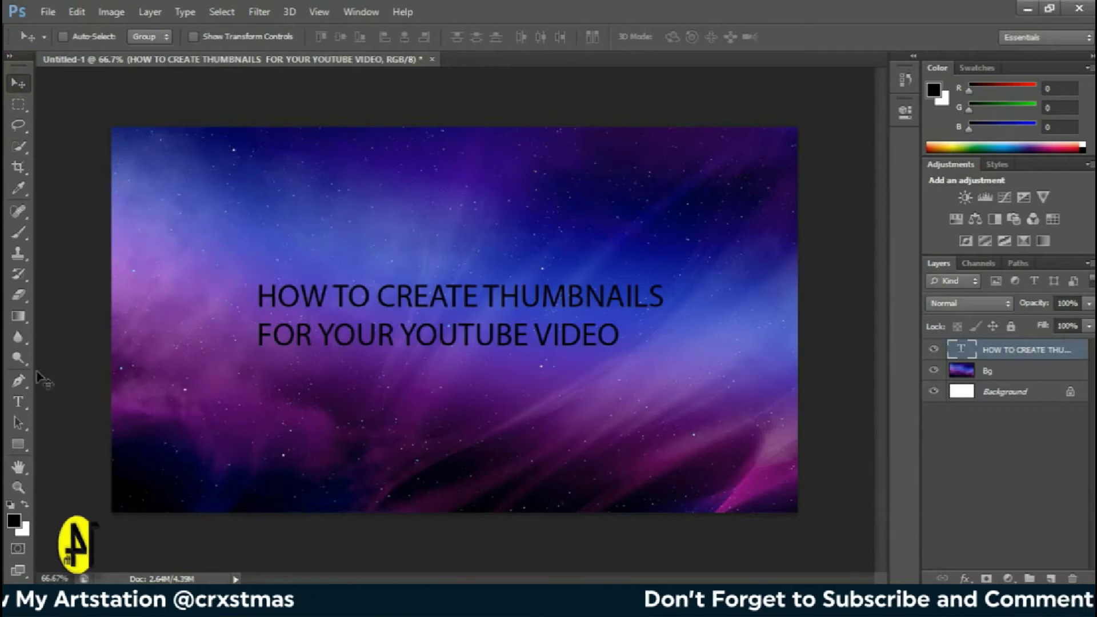
Add the text 'PHOTOSHOP MASTERCLASS' above the title.
{"action": "left_click", "coordinate": [19, 401]}
{"action": "left_click", "coordinate": [302, 215]}
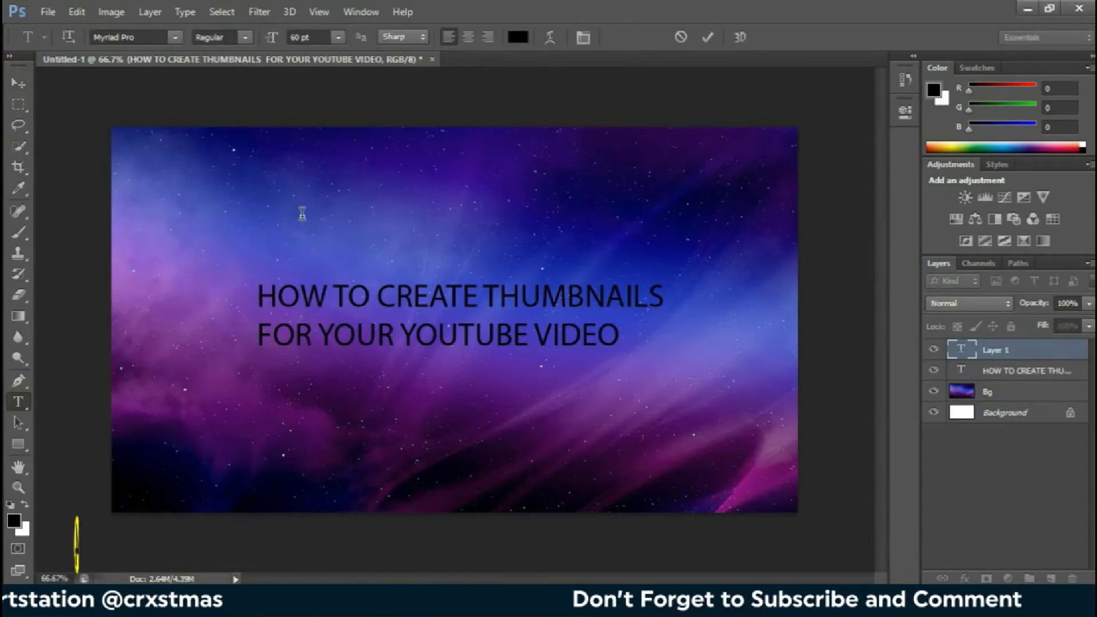
{"action": "type", "text": "PHOTO"}
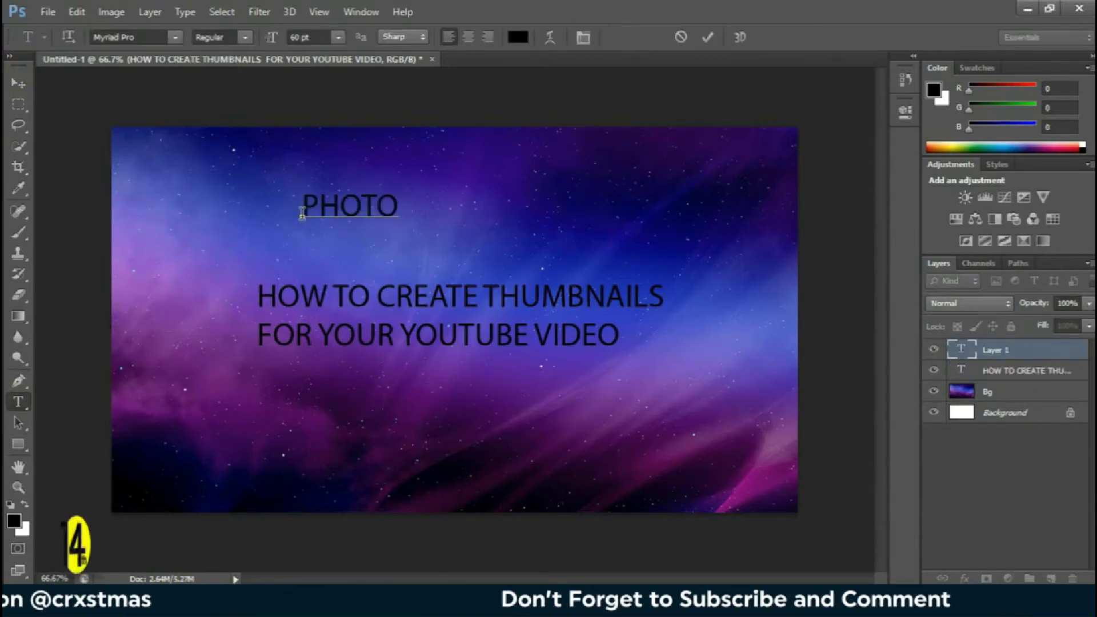
{"action": "type", "text": "SHOP"}
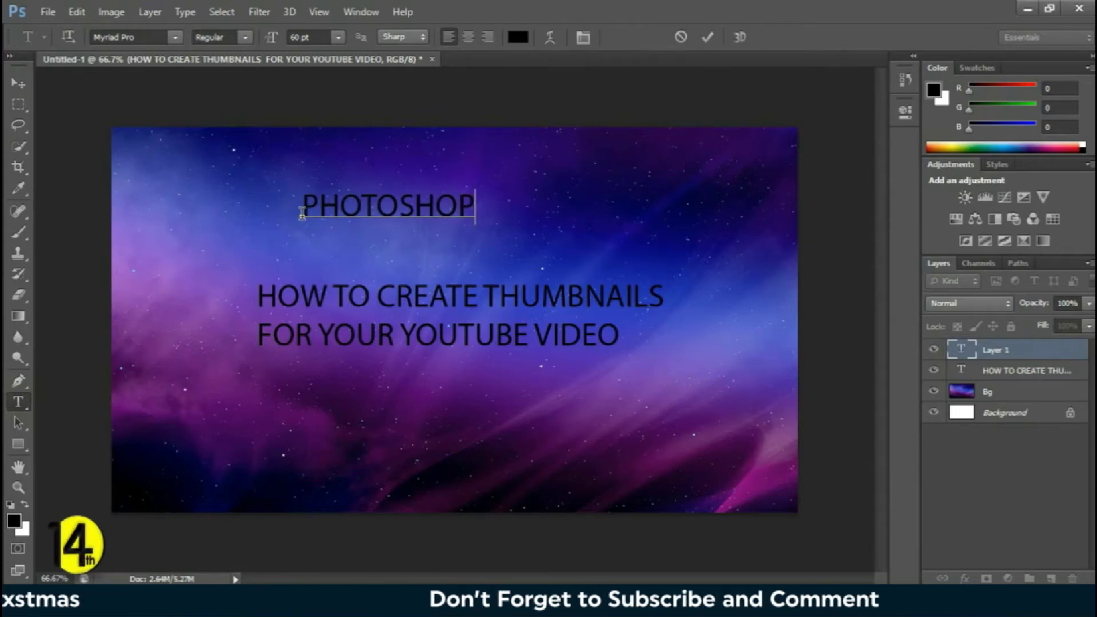
{"action": "type", "text": " MASTERCLASS"}
{"action": "key", "text": "ctrl+a"}
{"action": "left_click", "coordinate": [10, 84]}
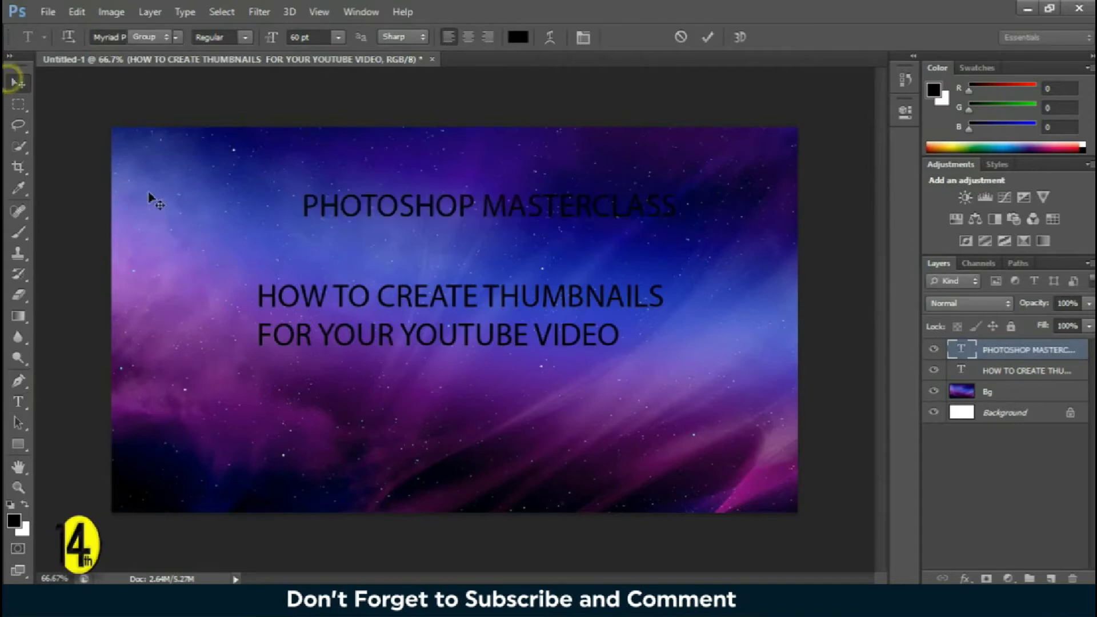
Turn on rulers and add a vertical guide at the canvas centre.
{"action": "left_click", "coordinate": [319, 11]}
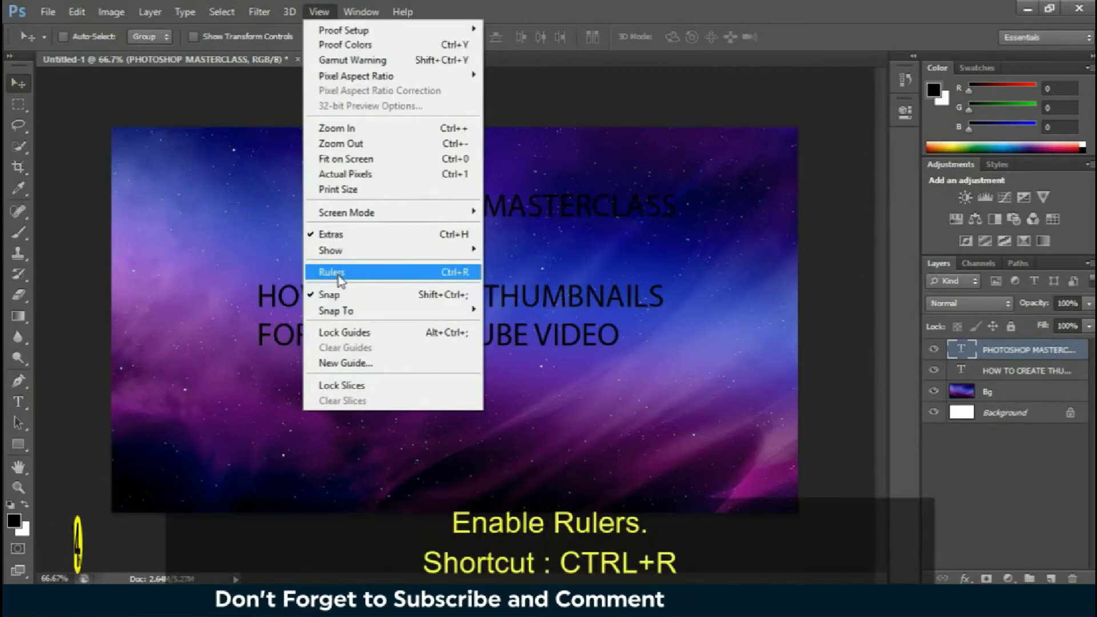
{"action": "left_click", "coordinate": [320, 12]}
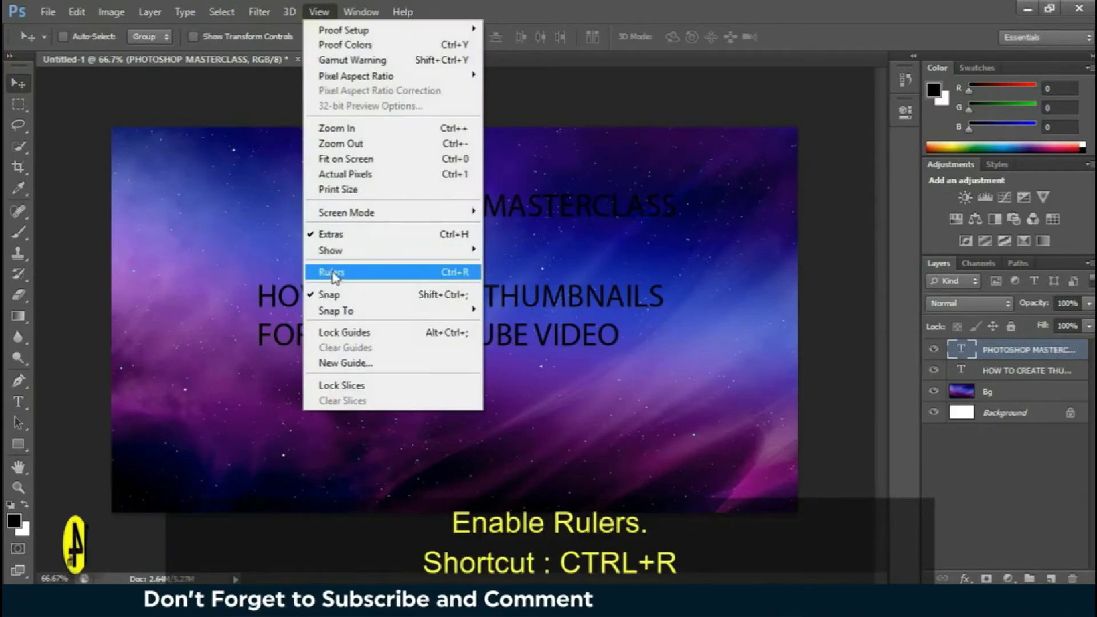
{"action": "left_click", "coordinate": [332, 272]}
{"action": "left_click_drag", "start_coordinate": [45, 204], "coordinate": [467, 171]}
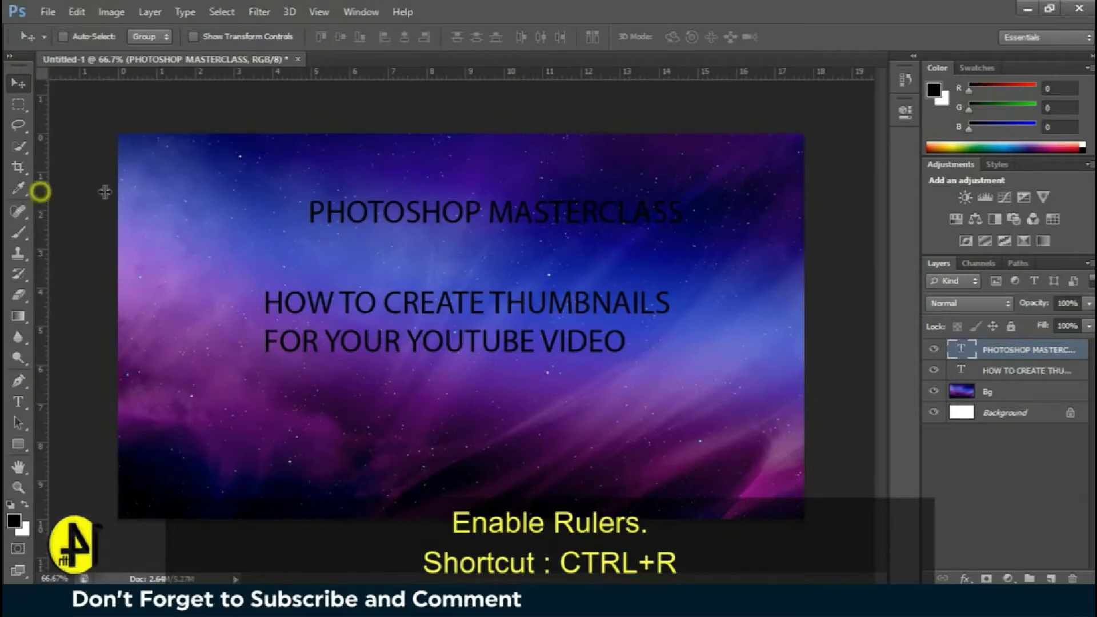
Move PHOTOSHOP MASTERCLASS left and scale it wider across the guide.
{"action": "right_click", "coordinate": [479, 211]}
{"action": "left_click", "coordinate": [503, 220]}
{"action": "left_click_drag", "start_coordinate": [501, 223], "coordinate": [473, 223]}
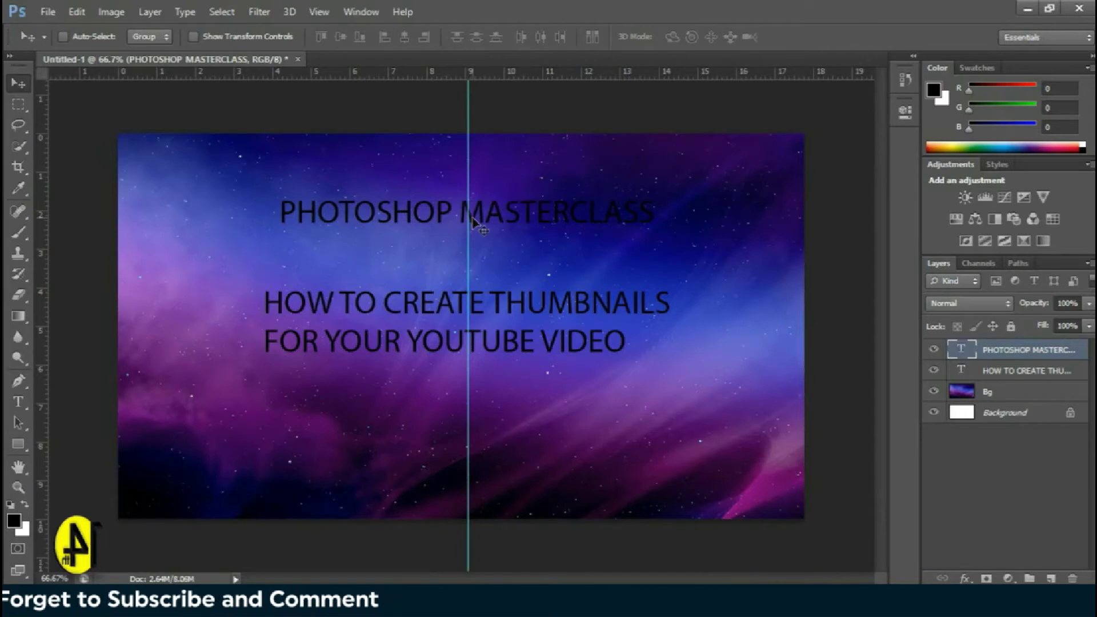
{"action": "key", "text": "ctrl+t"}
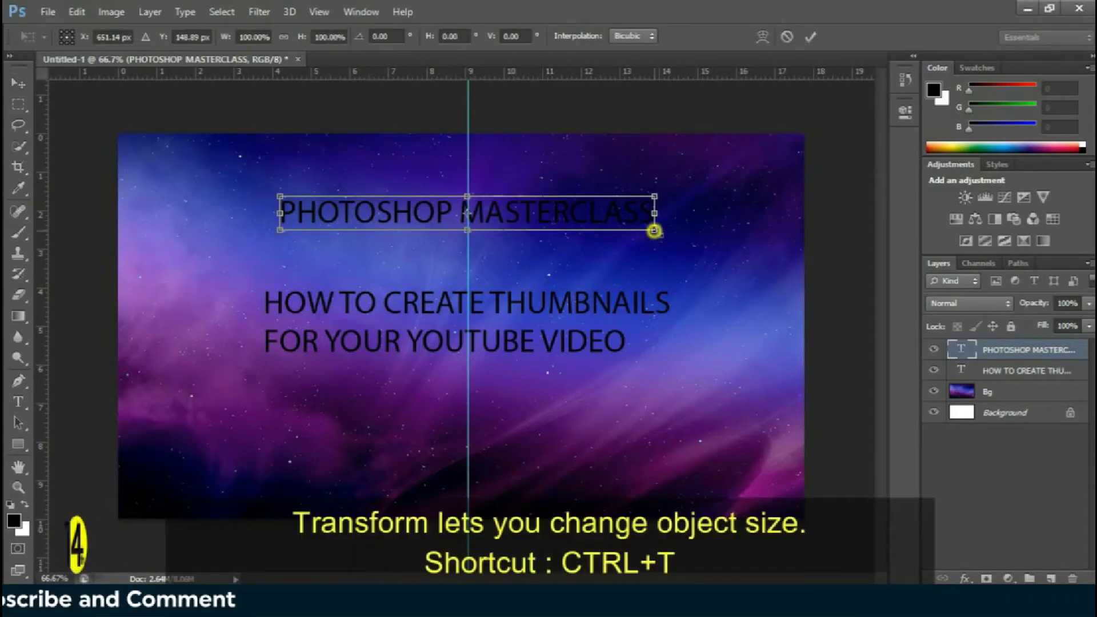
{"action": "left_click_drag", "start_coordinate": [654, 232], "coordinate": [669, 234]}
{"action": "key", "text": "Return"}
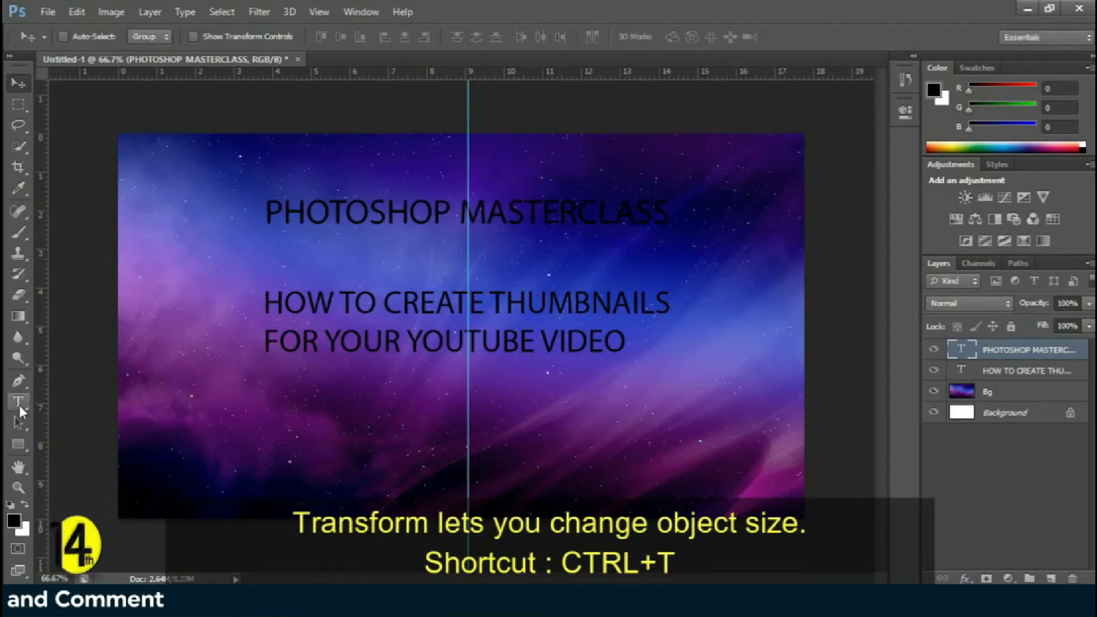
{"action": "left_click", "coordinate": [18, 401]}
Try Old English Text MT, Poplar Std, Sigmar One and URANIUM MAFIA fonts on PHOTOSHOP MASTERCLASS.
{"action": "left_click", "coordinate": [370, 210]}
{"action": "key", "text": "ctrl+a"}
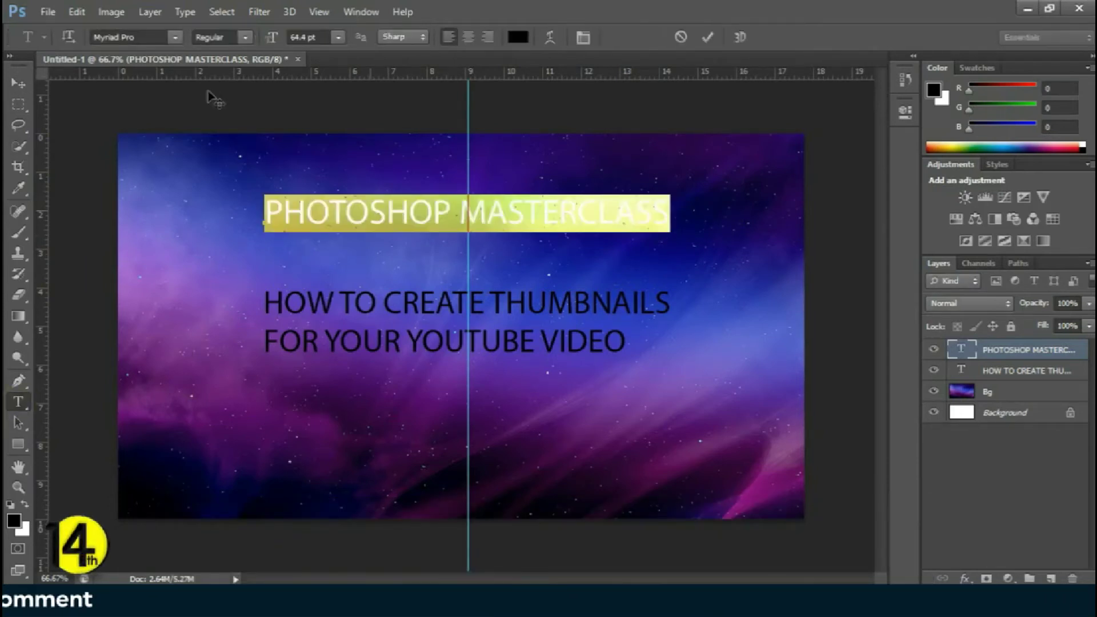
{"action": "left_click", "coordinate": [175, 37]}
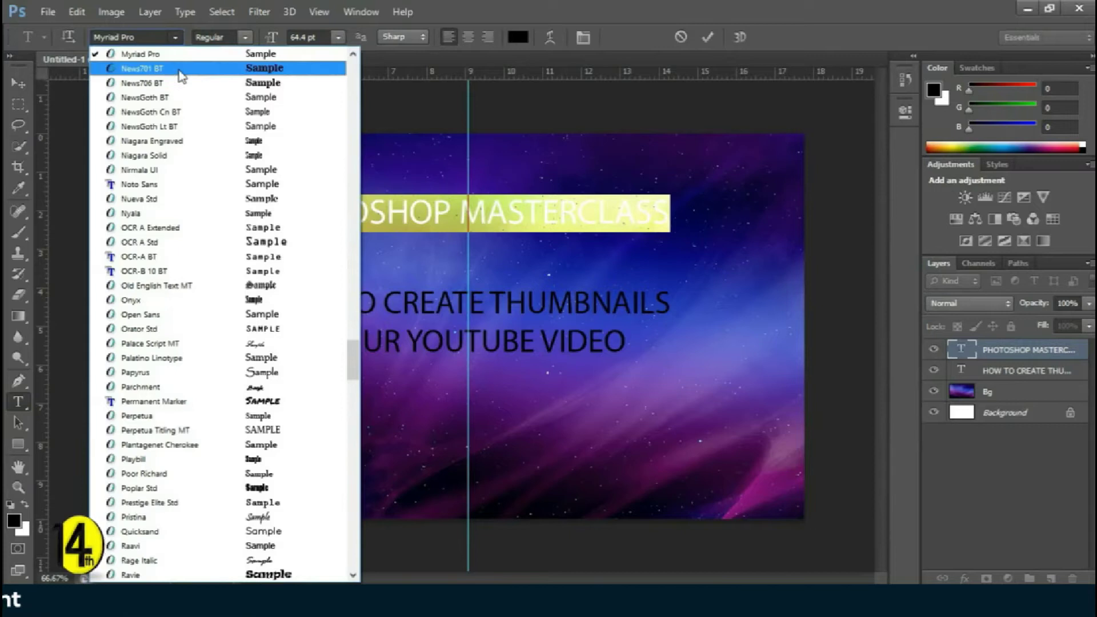
{"action": "left_click", "coordinate": [166, 285]}
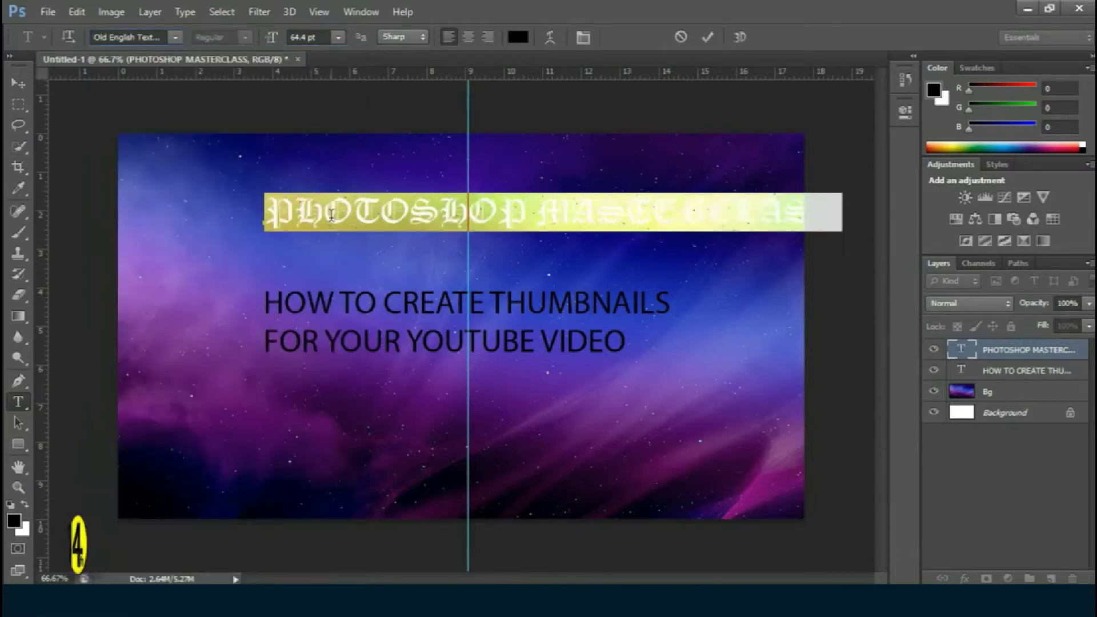
{"action": "left_click", "coordinate": [171, 37]}
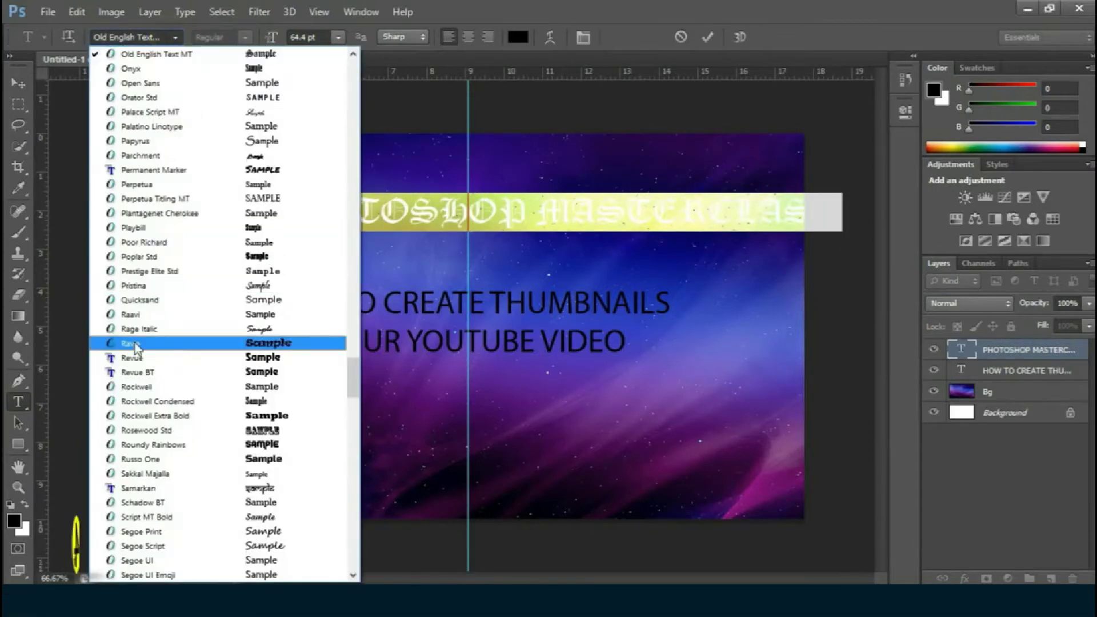
{"action": "left_click", "coordinate": [167, 260]}
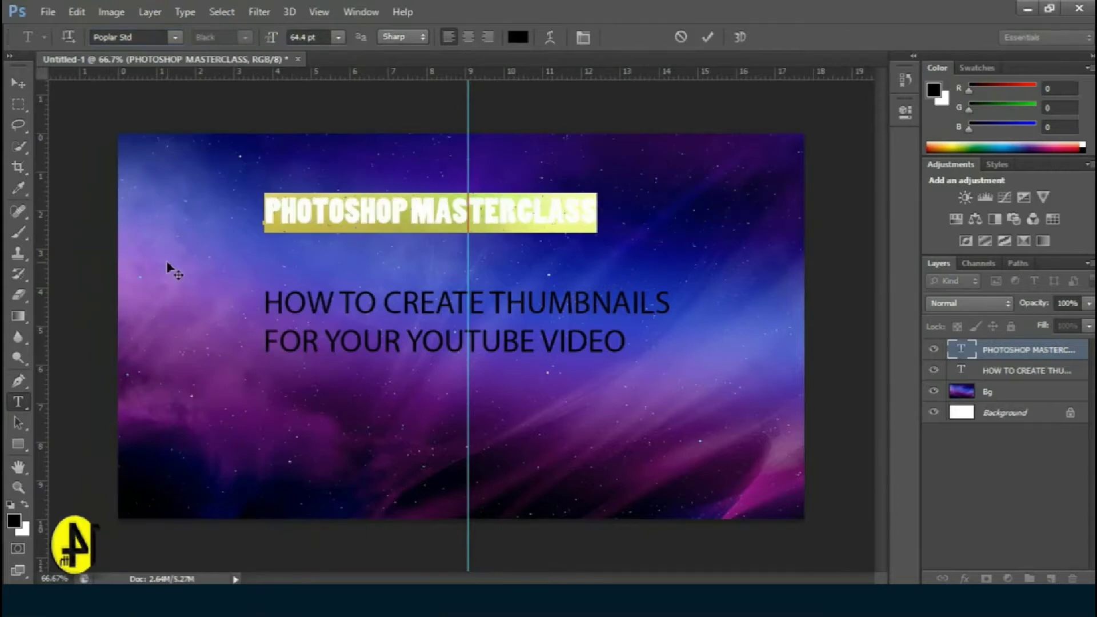
{"action": "left_click_drag", "start_coordinate": [265, 213], "coordinate": [597, 212]}
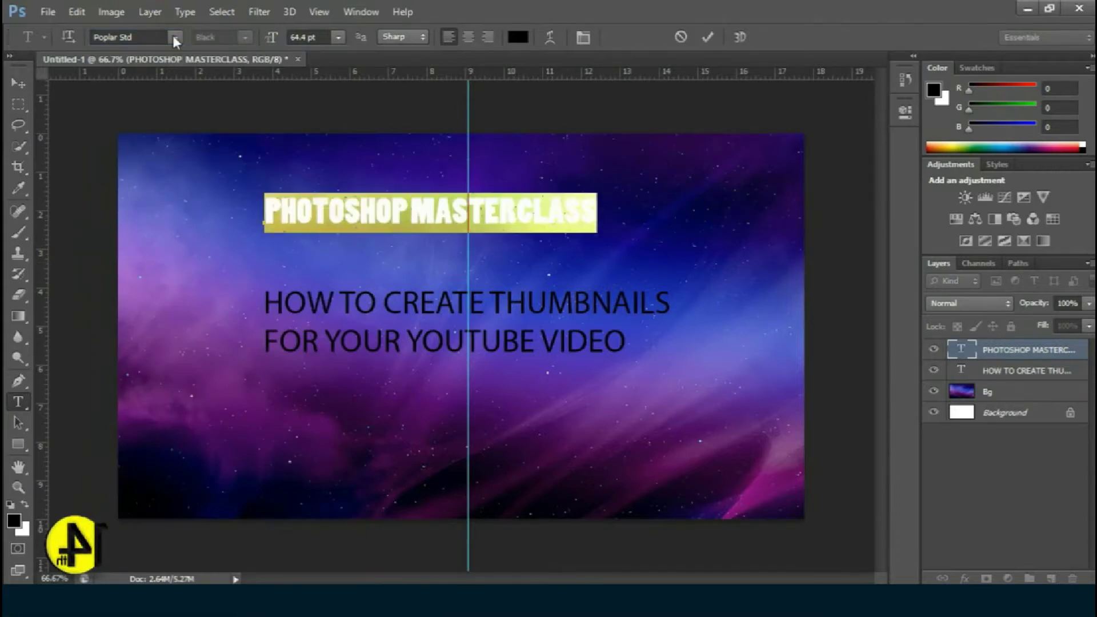
{"action": "left_click", "coordinate": [171, 38]}
{"action": "left_click", "coordinate": [166, 445]}
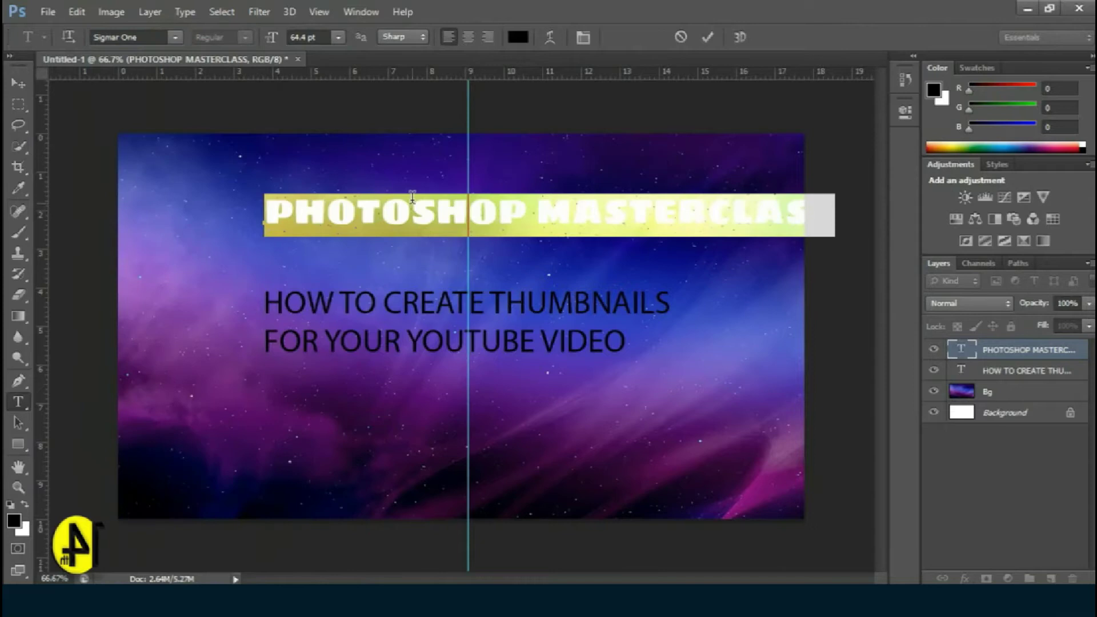
{"action": "left_click", "coordinate": [172, 38]}
{"action": "scroll", "coordinate": [189, 286], "scroll_direction": "down", "scroll_amount": 2}
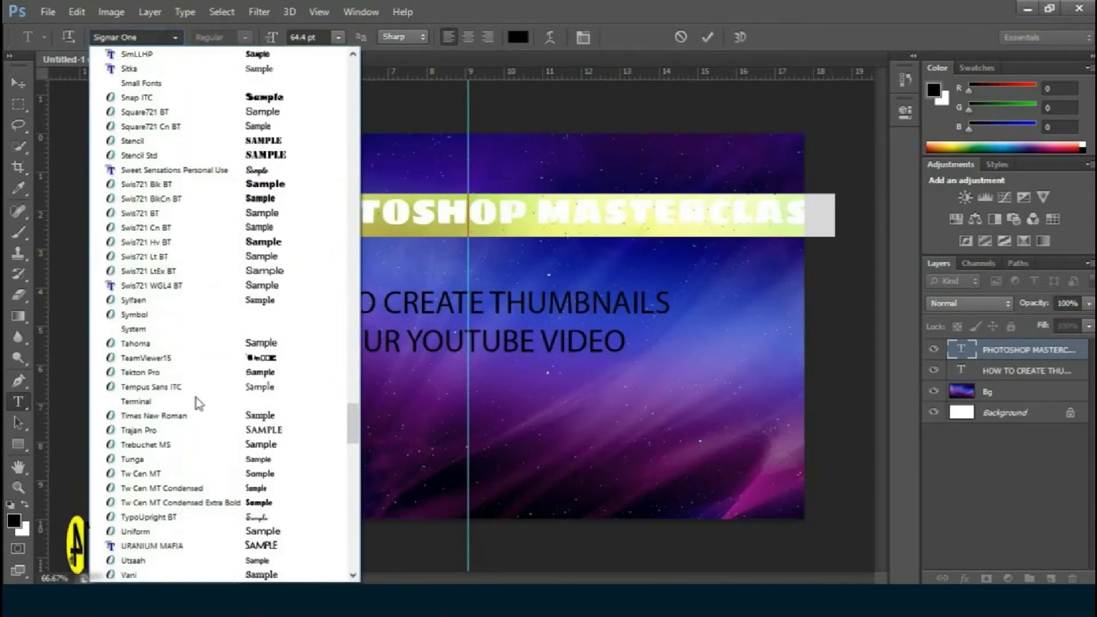
{"action": "scroll", "coordinate": [195, 445], "scroll_direction": "down", "scroll_amount": 2}
{"action": "left_click", "coordinate": [192, 492]}
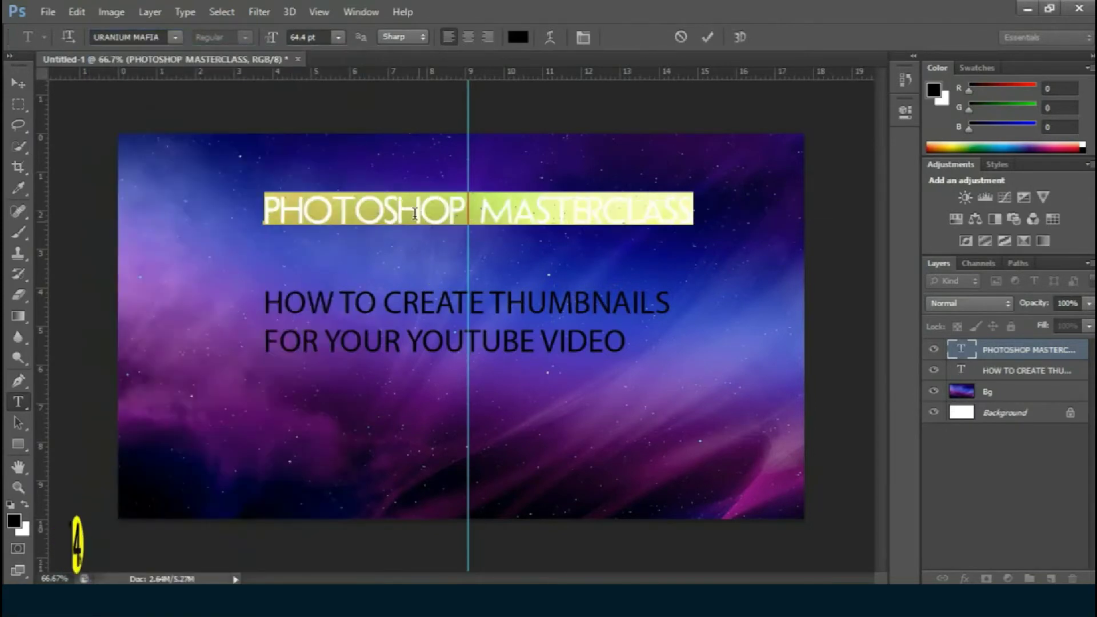
Set PHOTOSHOP MASTERCLASS in Wicked Mouse at 58.4 pt, centred on the guide.
{"action": "triple_click", "coordinate": [396, 204]}
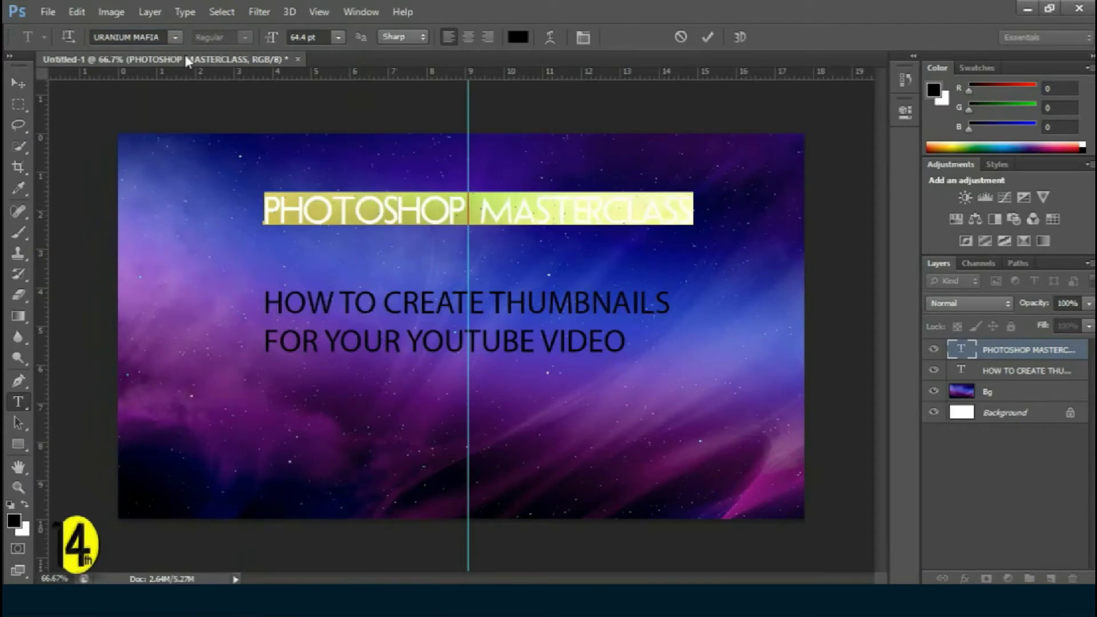
{"action": "left_click", "coordinate": [175, 37]}
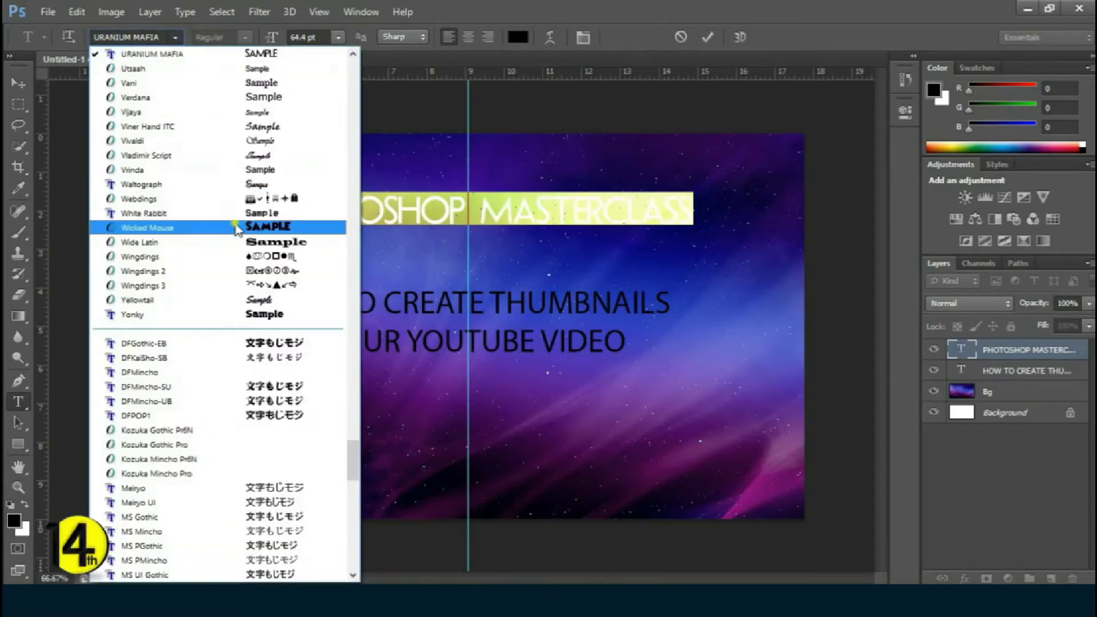
{"action": "left_click", "coordinate": [236, 227]}
{"action": "triple_click", "coordinate": [347, 205]}
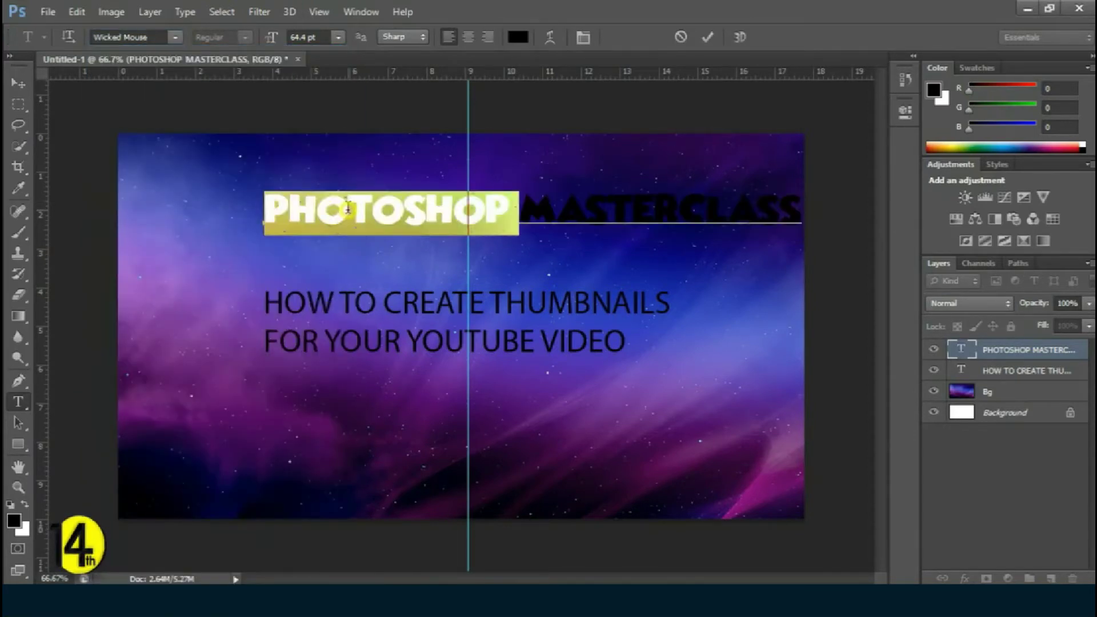
{"action": "left_click_drag", "start_coordinate": [559, 390], "coordinate": [510, 402]}
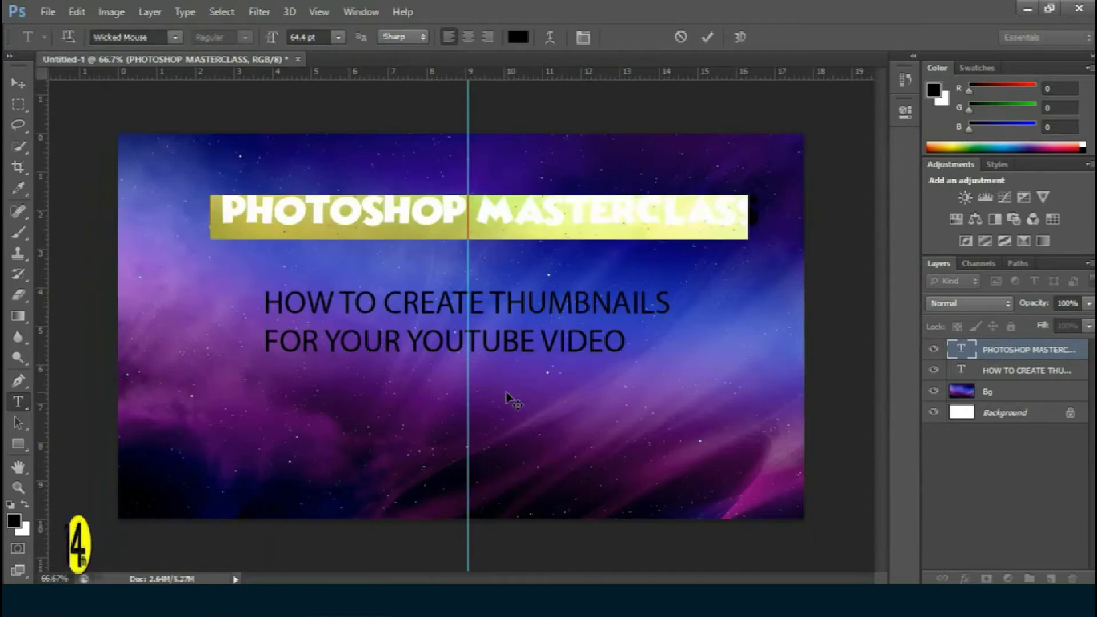
{"action": "scroll", "coordinate": [321, 37], "scroll_direction": "down", "scroll_amount": 6}
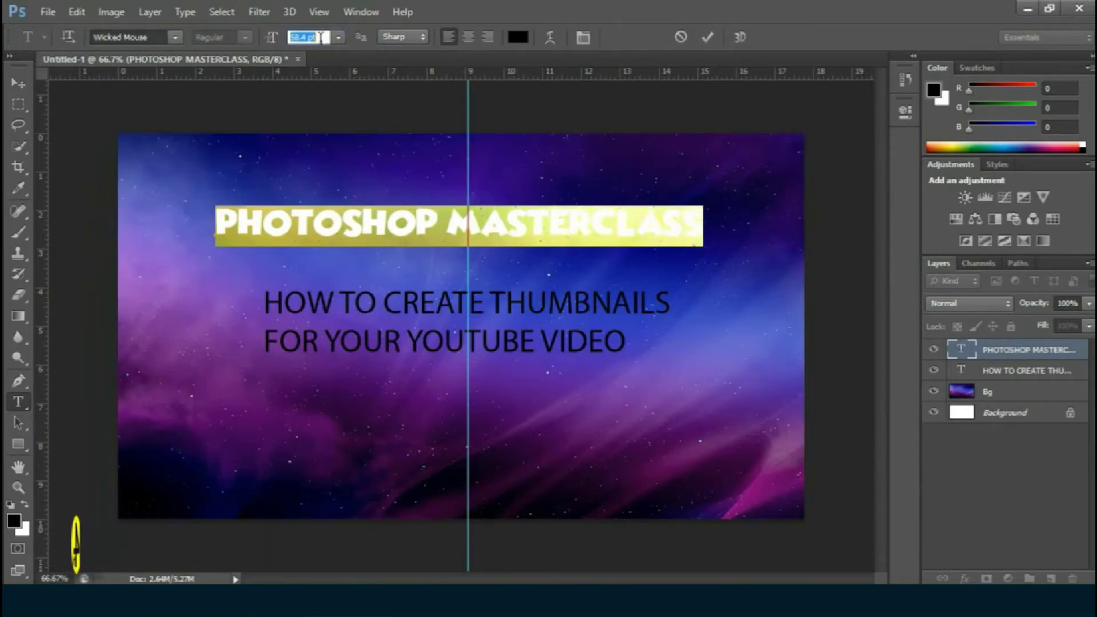
{"action": "key", "text": "ctrl+Return"}
{"action": "key", "text": "v"}
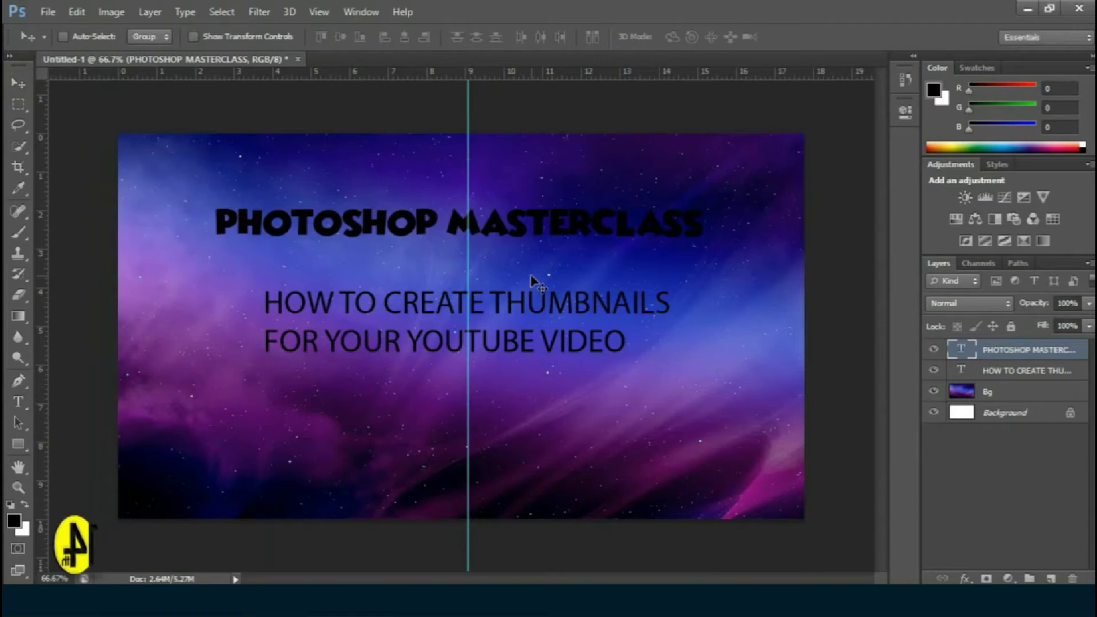
{"action": "key", "text": "ctrl+t"}
{"action": "left_click_drag", "start_coordinate": [512, 230], "coordinate": [521, 233]}
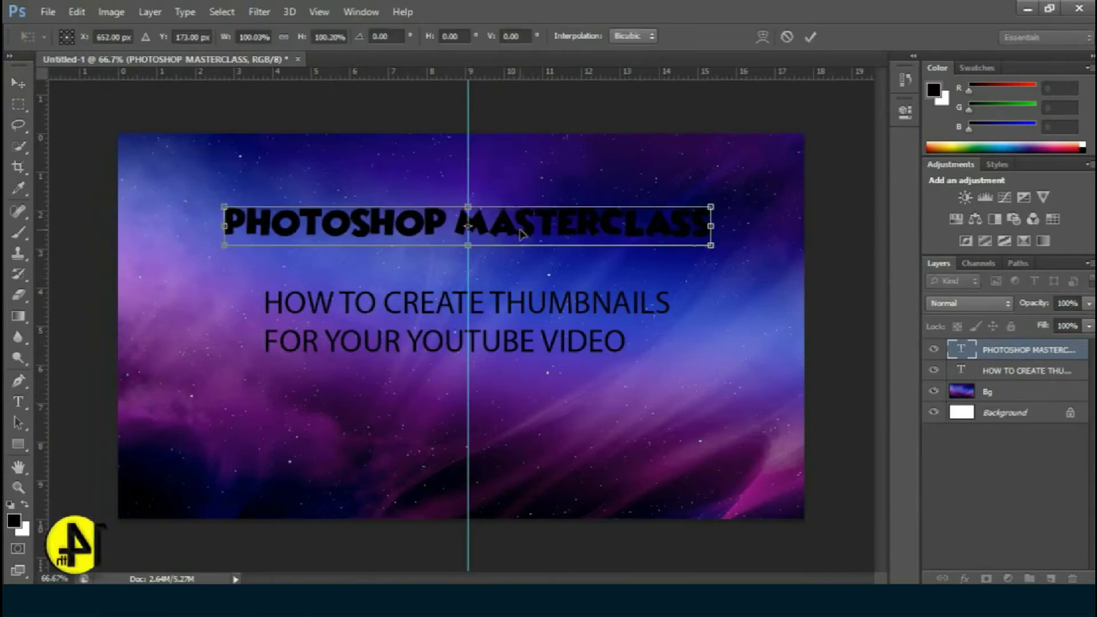
{"action": "key", "text": "Return"}
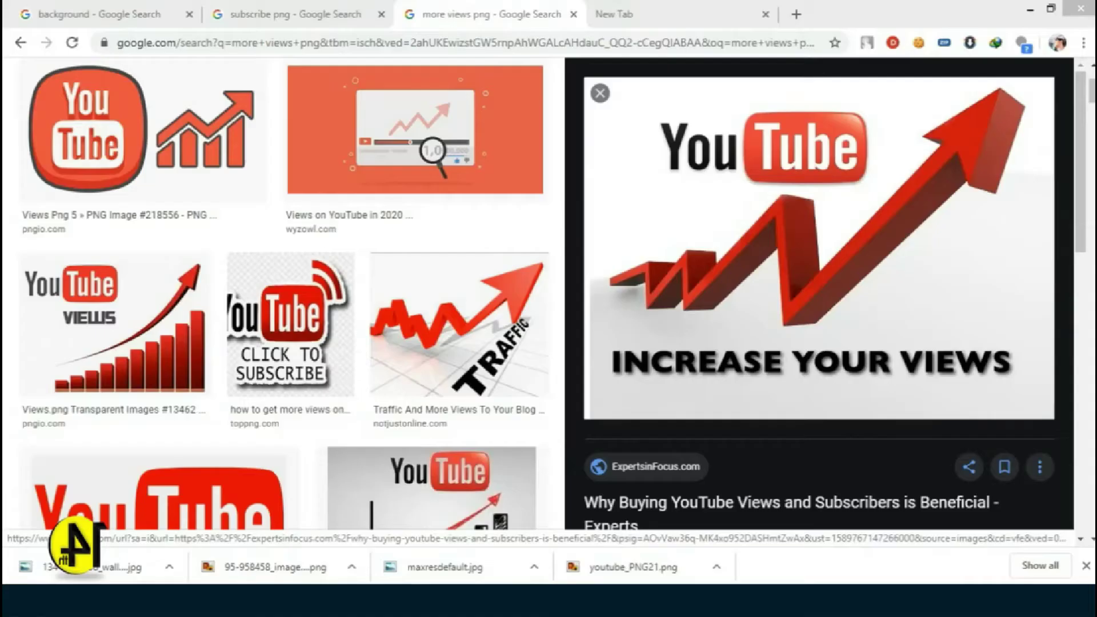
Search Google Images for 'photoshop logo png'.
{"action": "scroll", "coordinate": [297, 96], "scroll_direction": "up", "scroll_amount": 3}
{"action": "left_click_drag", "start_coordinate": [208, 92], "coordinate": [119, 95]}
{"action": "type", "text": "photoshop logo png"}
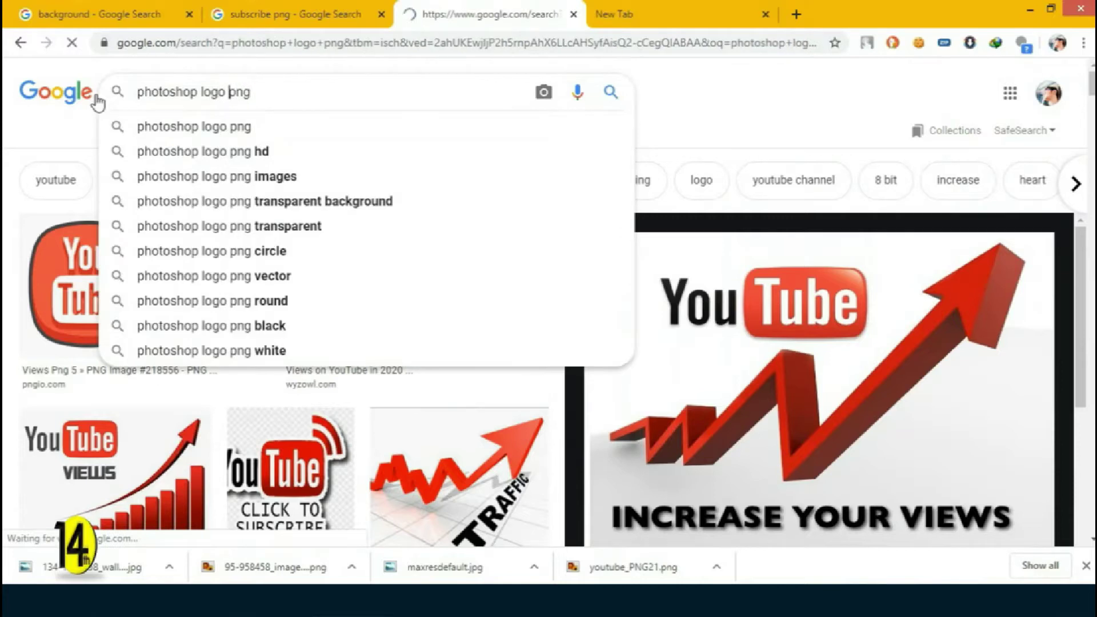
{"action": "key", "text": "Return"}
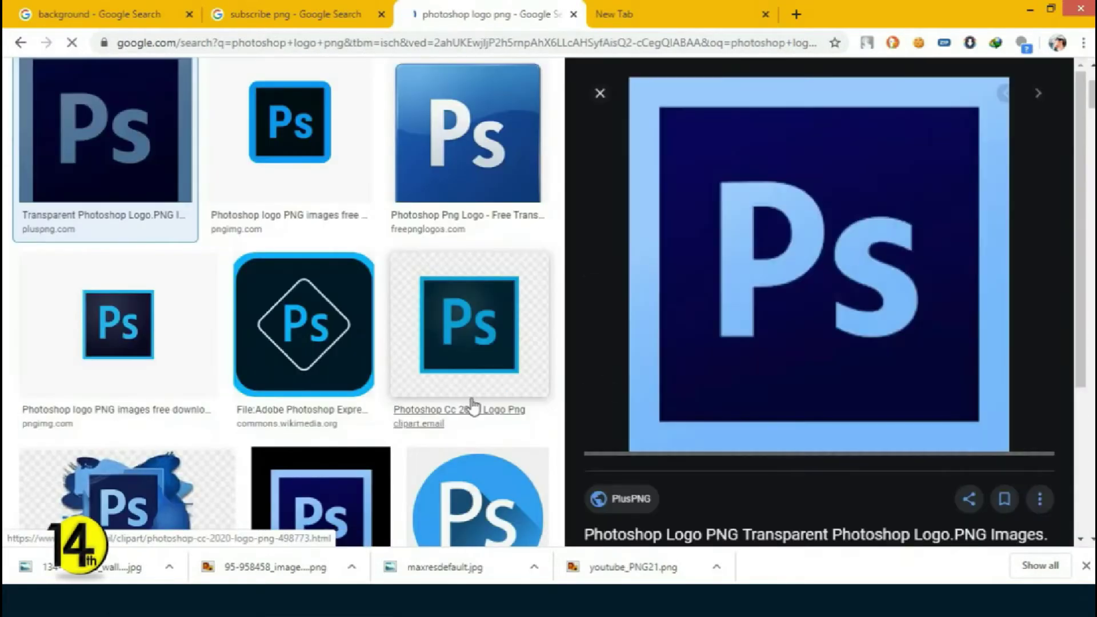
Save a Photoshop logo as photoshop-logo-png-open-2000.png in Downloads and show it in its folder.
{"action": "right_click", "coordinate": [736, 313]}
{"action": "left_click", "coordinate": [845, 423]}
{"action": "left_click", "coordinate": [636, 13]}
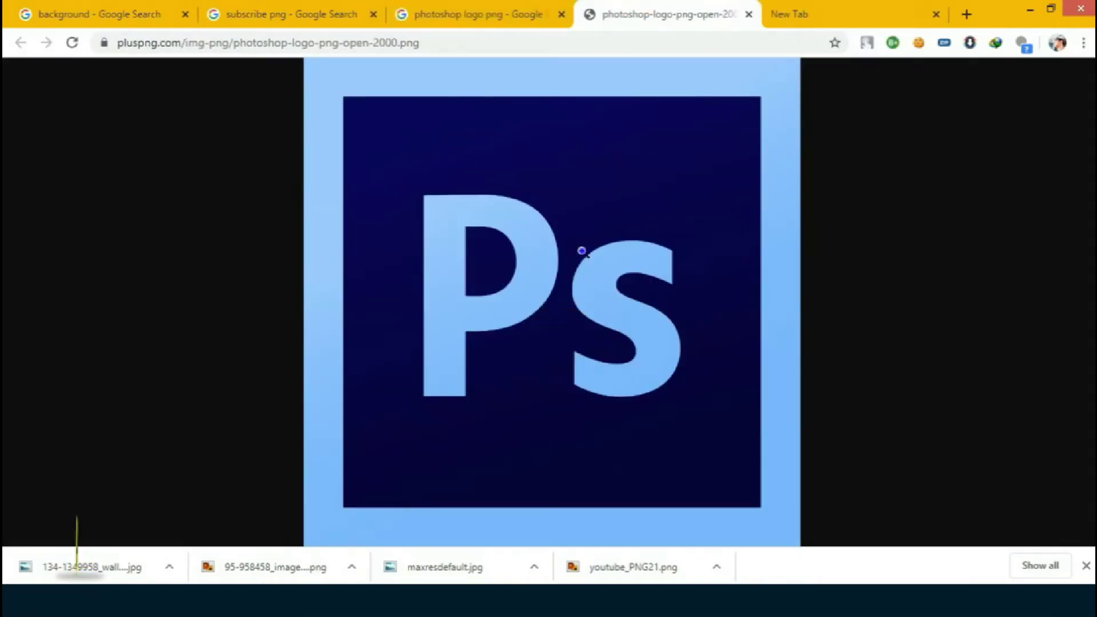
{"action": "left_click", "coordinate": [581, 251]}
{"action": "right_click", "coordinate": [581, 250]}
{"action": "left_click", "coordinate": [631, 282]}
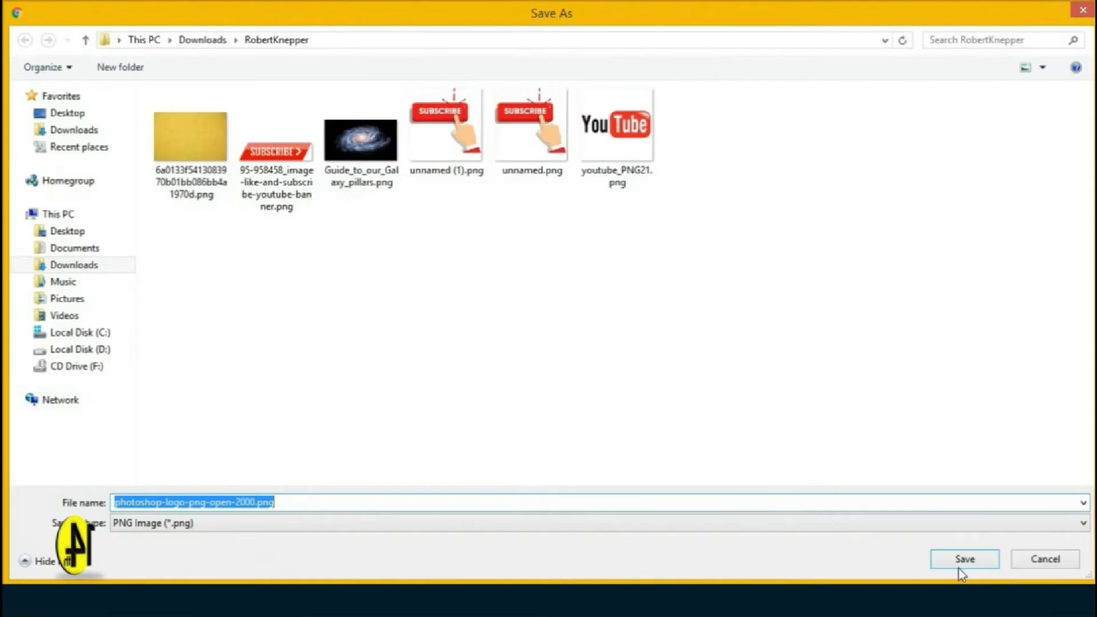
{"action": "left_click", "coordinate": [962, 562]}
{"action": "left_click", "coordinate": [169, 566]}
{"action": "left_click", "coordinate": [237, 510]}
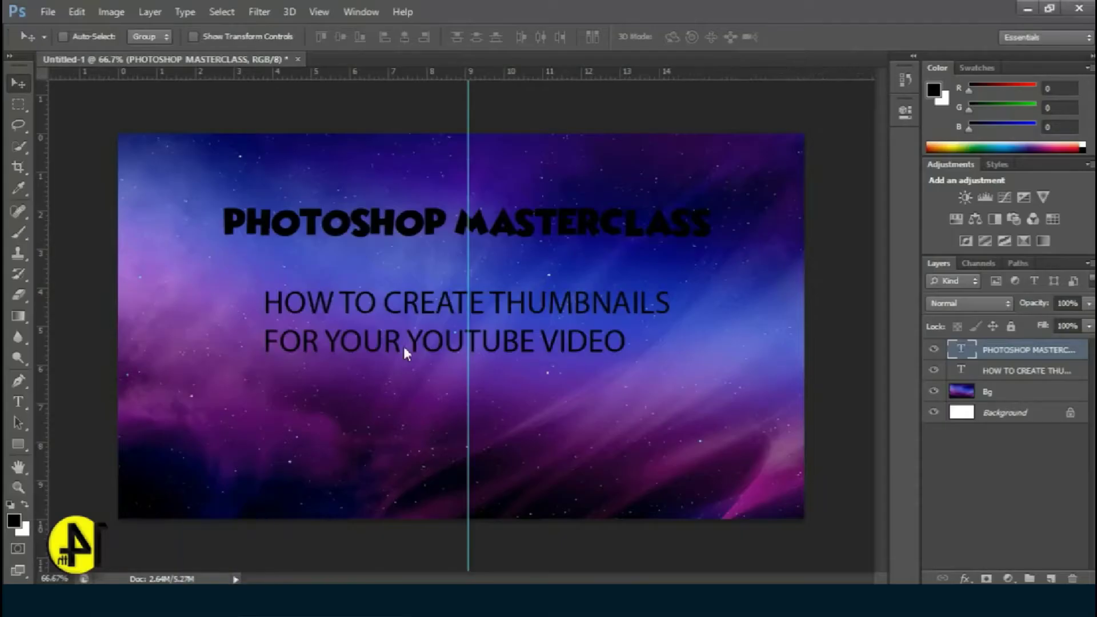
Place the Photoshop logo, shrink it to a small square and move it to the top centre.
{"action": "left_click", "coordinate": [467, 278]}
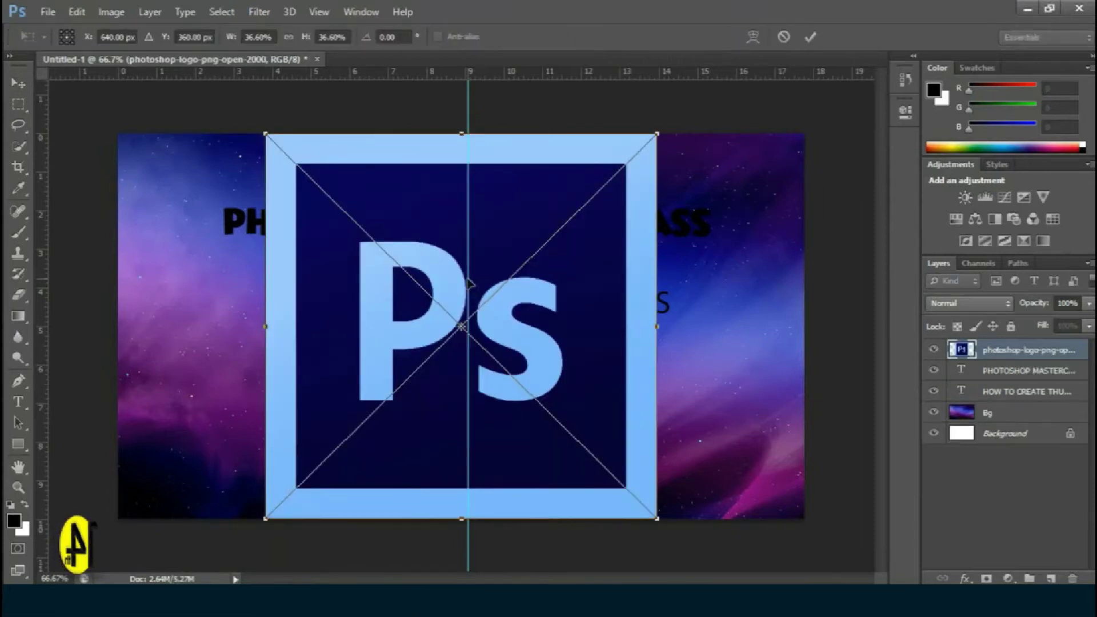
{"action": "left_click_drag", "start_coordinate": [644, 507], "coordinate": [512, 367]}
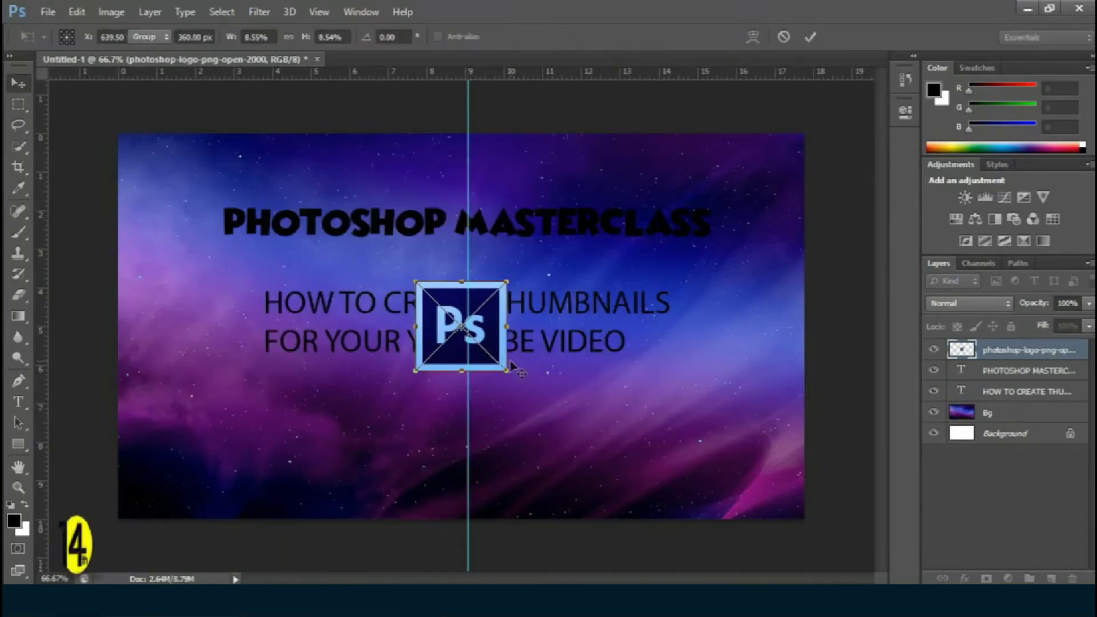
{"action": "key", "text": "Return"}
{"action": "left_click_drag", "start_coordinate": [485, 334], "coordinate": [491, 215]}
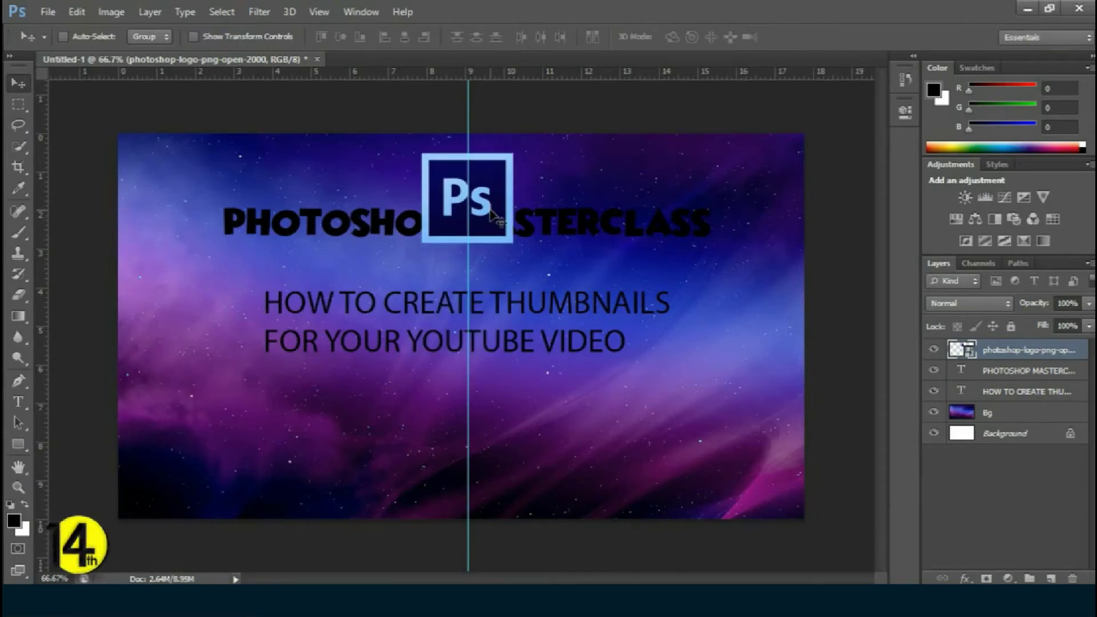
Move PHOTOSHOP MASTERCLASS below the logo and scale it up to about 120%.
{"action": "left_click_drag", "start_coordinate": [549, 223], "coordinate": [551, 273]}
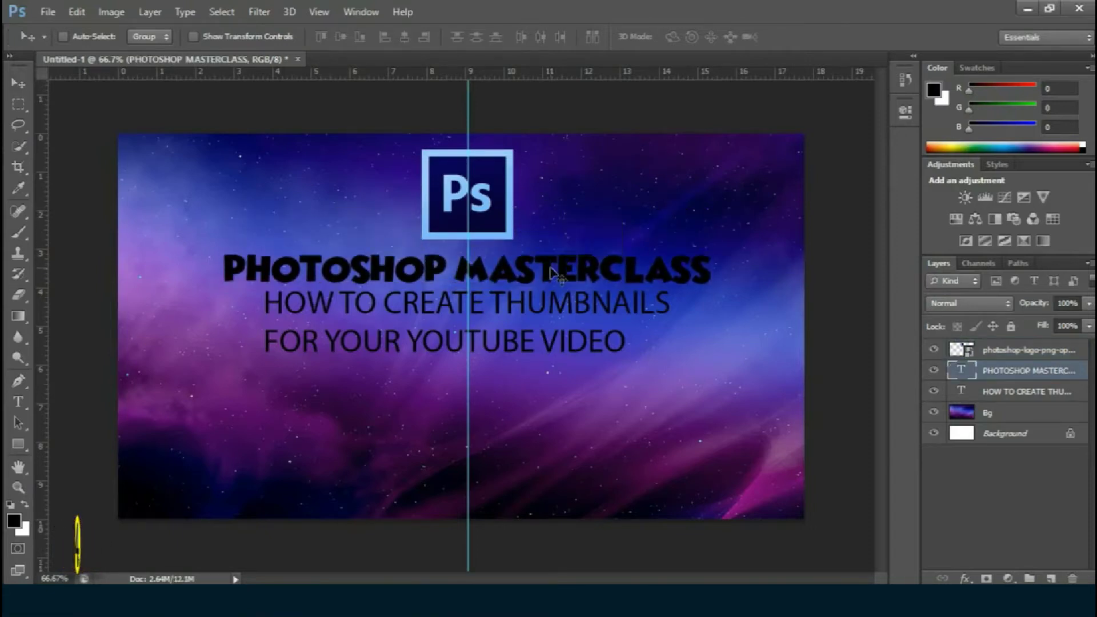
{"action": "key", "text": "ctrl+t"}
{"action": "left_click_drag", "start_coordinate": [714, 250], "coordinate": [759, 237]}
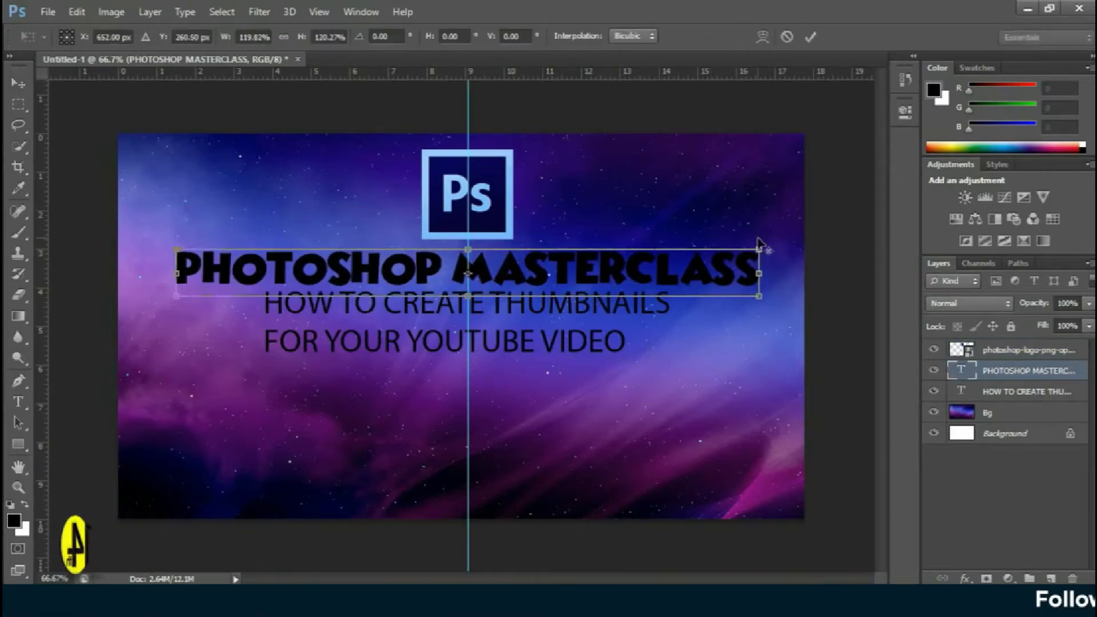
{"action": "key", "text": "Return"}
{"action": "right_click", "coordinate": [577, 301]}
Move the HOW TO CREATE subtitle lower and centre-align both of its lines.
{"action": "left_click", "coordinate": [594, 313]}
{"action": "left_click_drag", "start_coordinate": [585, 309], "coordinate": [586, 328]}
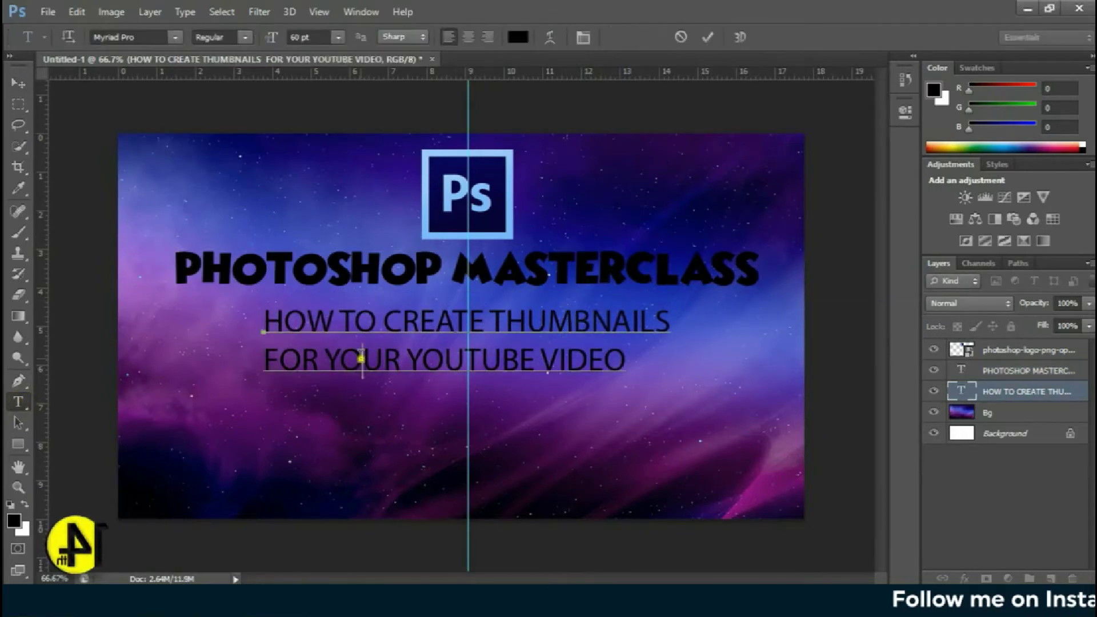
{"action": "triple_click", "coordinate": [361, 358]}
{"action": "left_click_drag", "start_coordinate": [266, 318], "coordinate": [597, 357]}
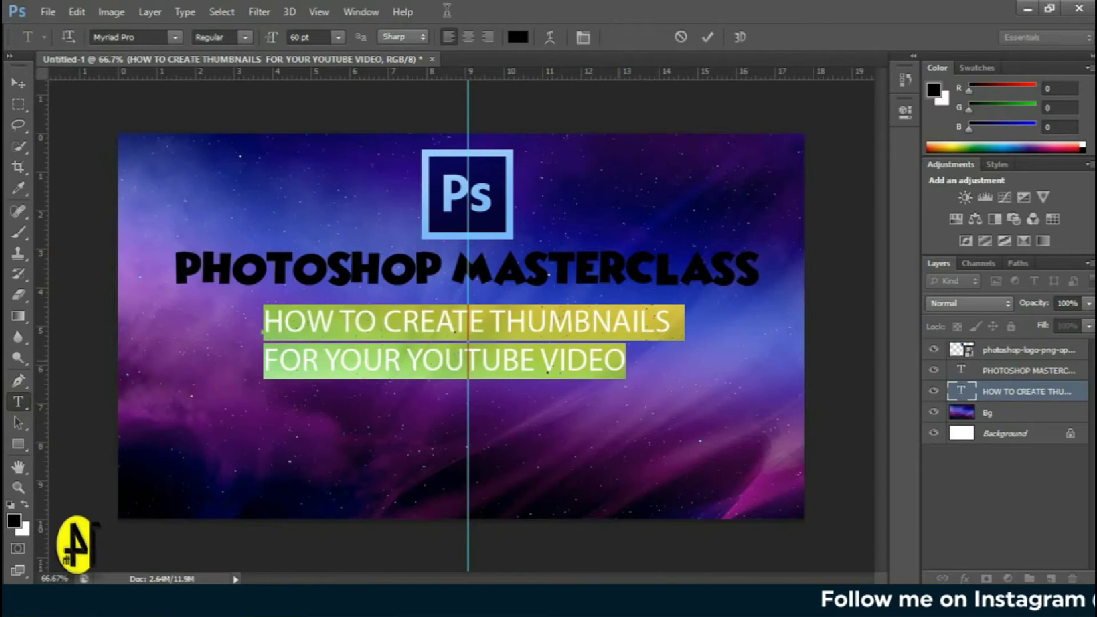
{"action": "left_click", "coordinate": [470, 38]}
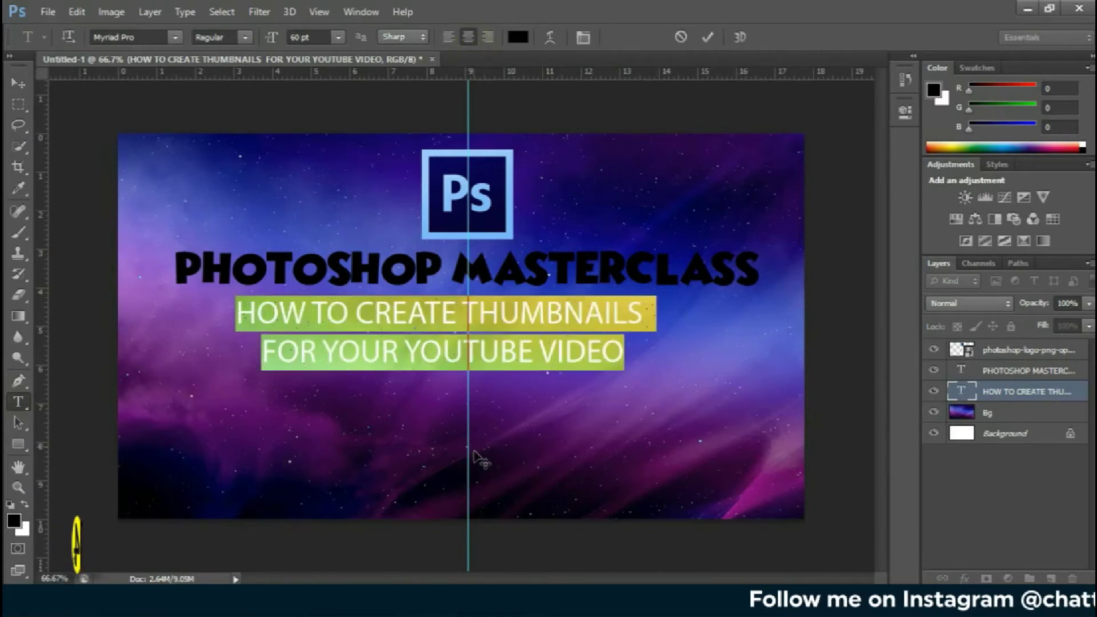
Change the subtitle font to Lemon after trying Montserrat Subrayada.
{"action": "left_click", "coordinate": [178, 37]}
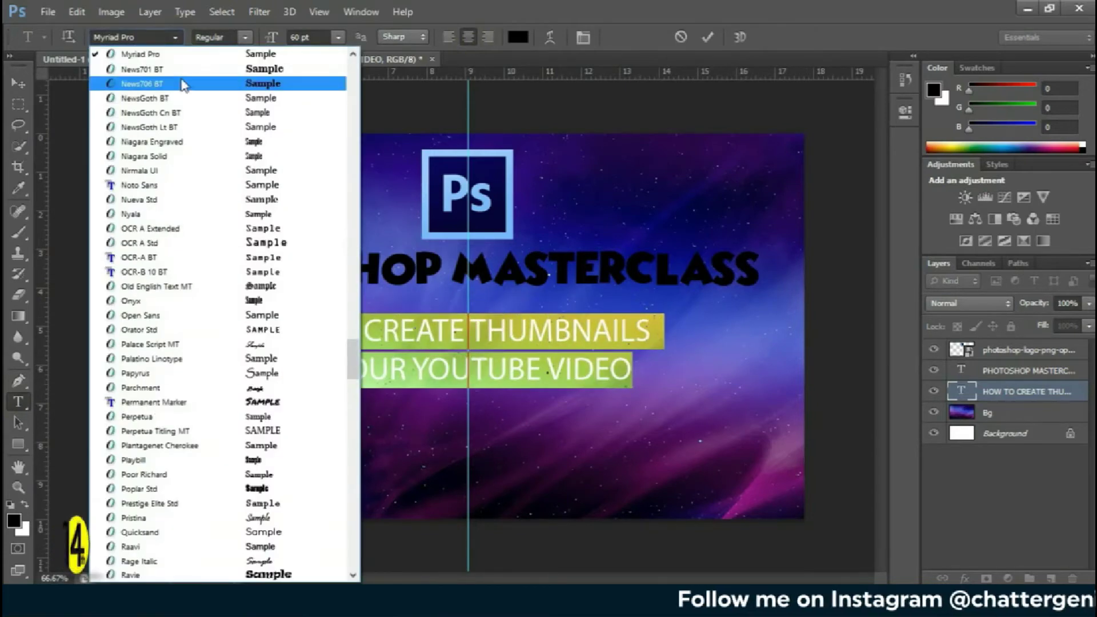
{"action": "scroll", "coordinate": [181, 80], "scroll_direction": "up", "scroll_amount": 2}
{"action": "scroll", "coordinate": [181, 80], "scroll_direction": "up", "scroll_amount": 3}
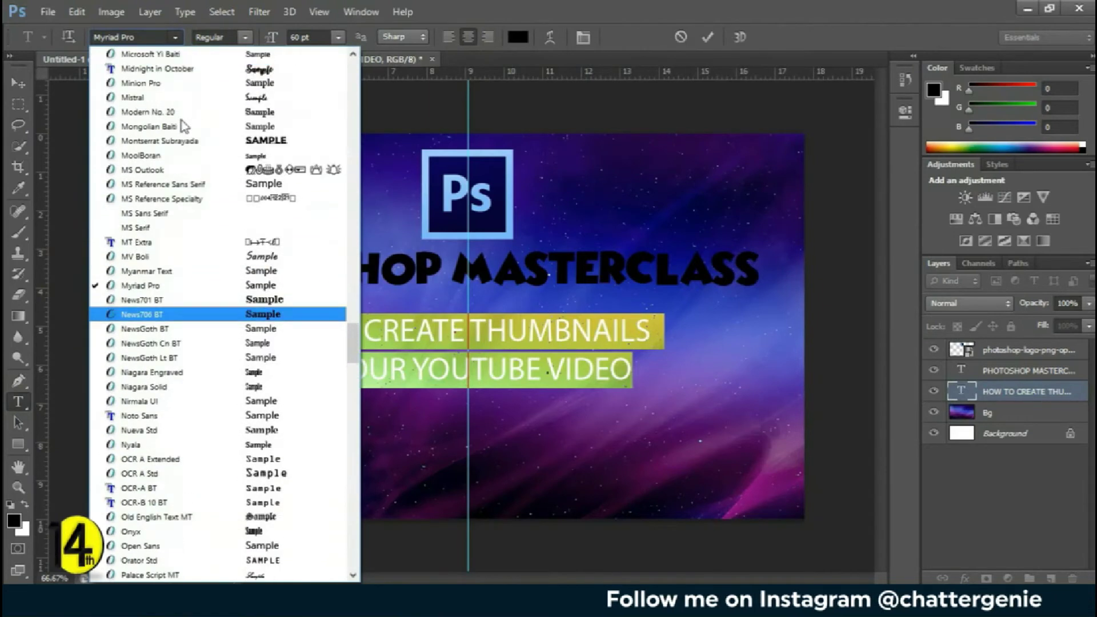
{"action": "left_click", "coordinate": [171, 69]}
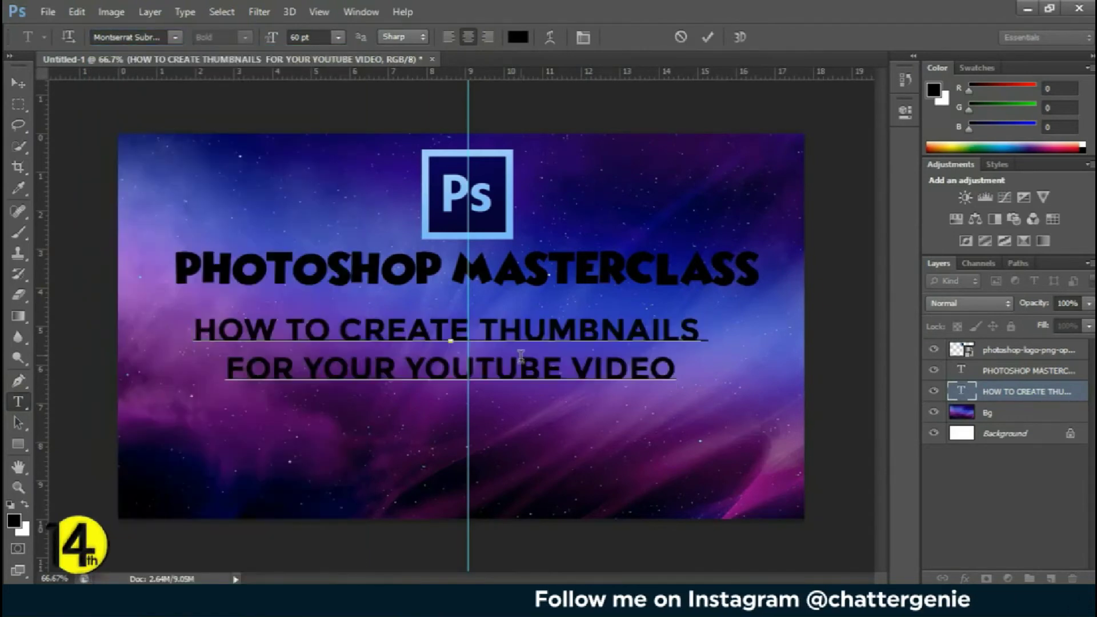
{"action": "key", "text": "ctrl+a"}
{"action": "left_click", "coordinate": [175, 37]}
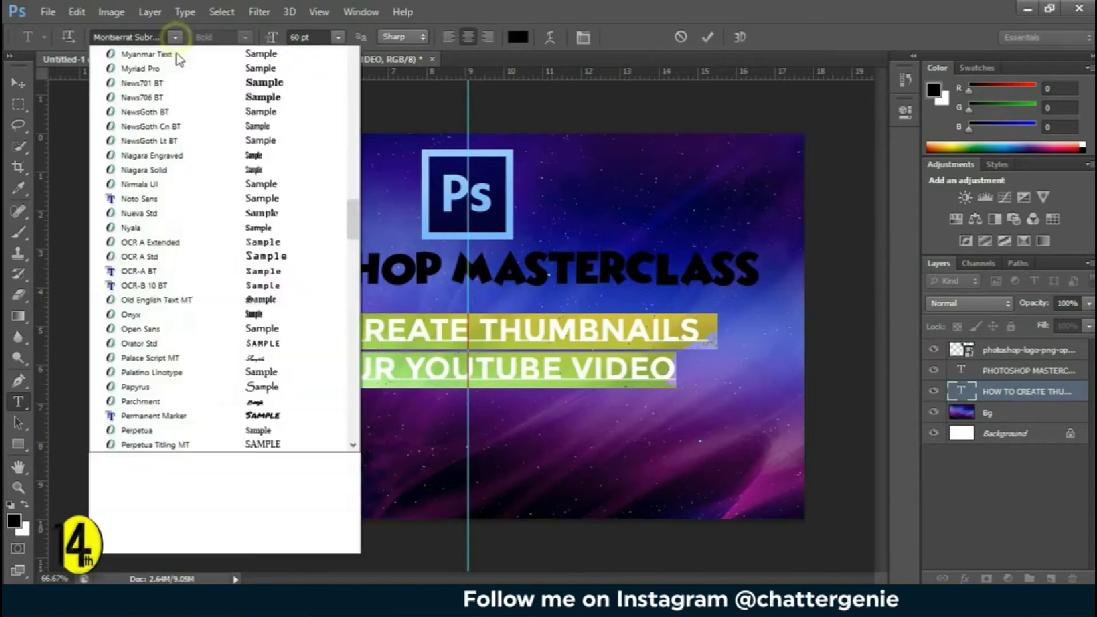
{"action": "scroll", "coordinate": [180, 85], "scroll_direction": "up", "scroll_amount": 3}
{"action": "scroll", "coordinate": [180, 85], "scroll_direction": "up", "scroll_amount": 2}
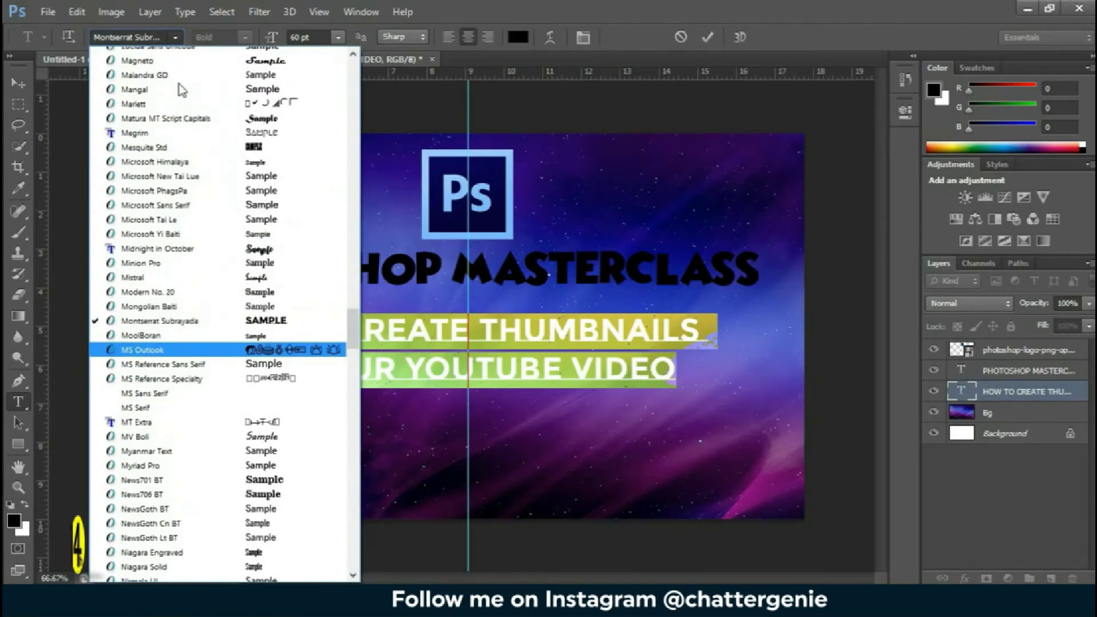
{"action": "scroll", "coordinate": [179, 86], "scroll_direction": "up", "scroll_amount": 3}
{"action": "scroll", "coordinate": [179, 85], "scroll_direction": "up", "scroll_amount": 2}
{"action": "scroll", "coordinate": [172, 155], "scroll_direction": "up", "scroll_amount": 2}
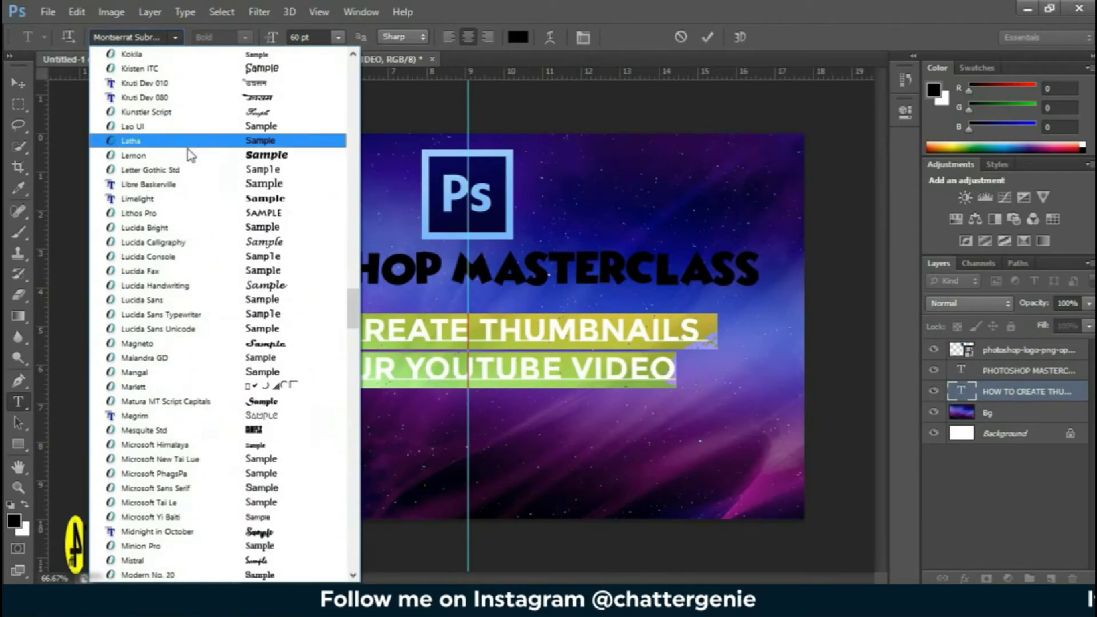
{"action": "left_click", "coordinate": [171, 156]}
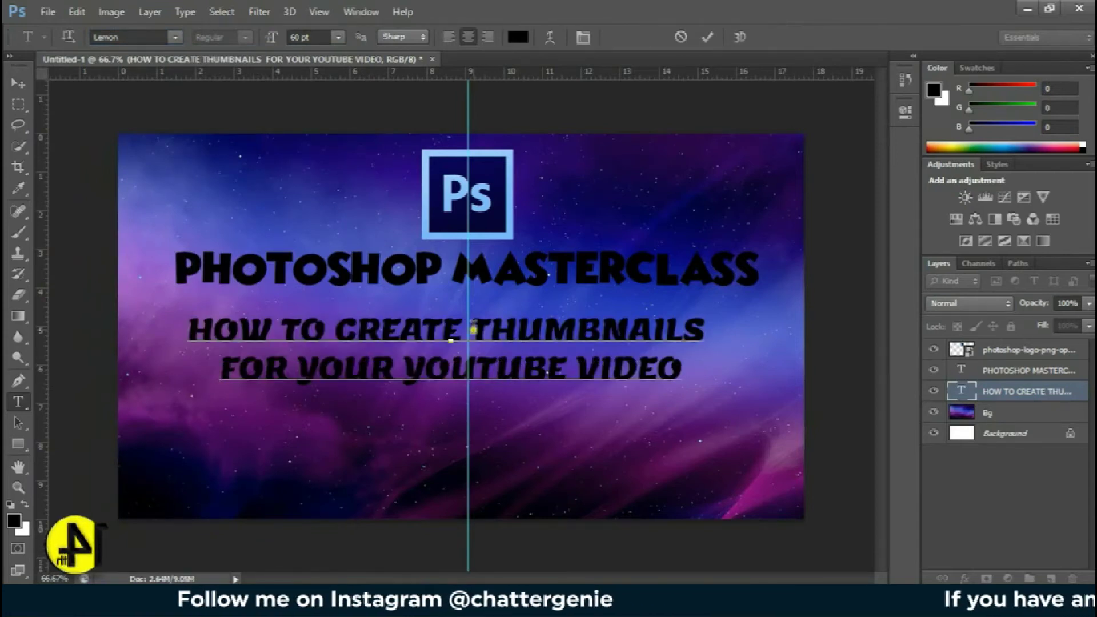
{"action": "key", "text": "Return"}
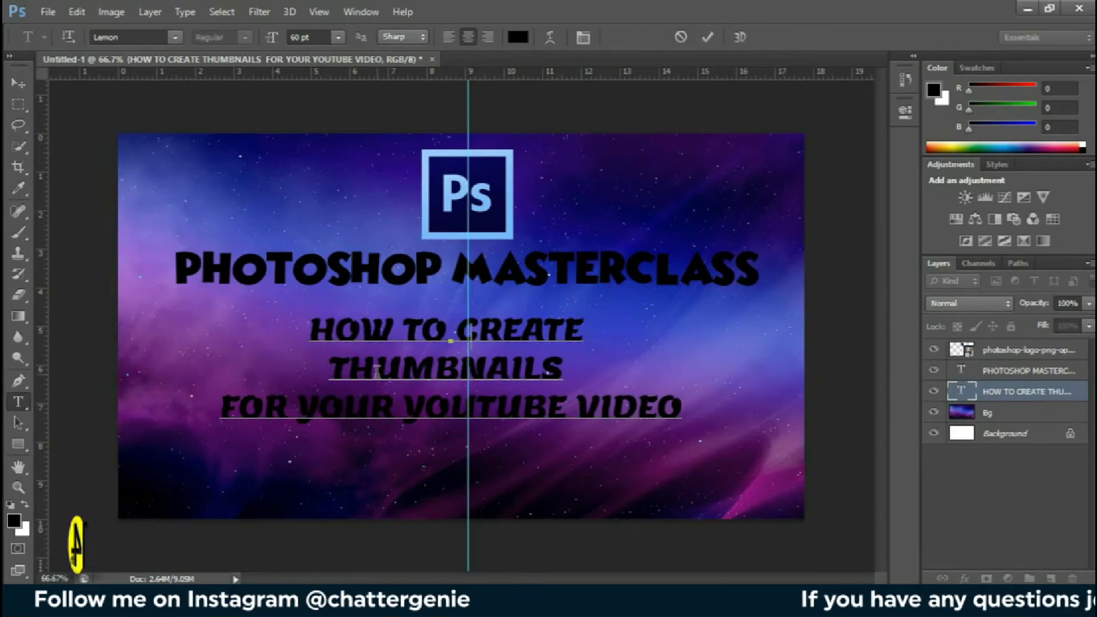
{"action": "key", "text": "BackSpace"}
{"action": "left_click", "coordinate": [19, 86]}
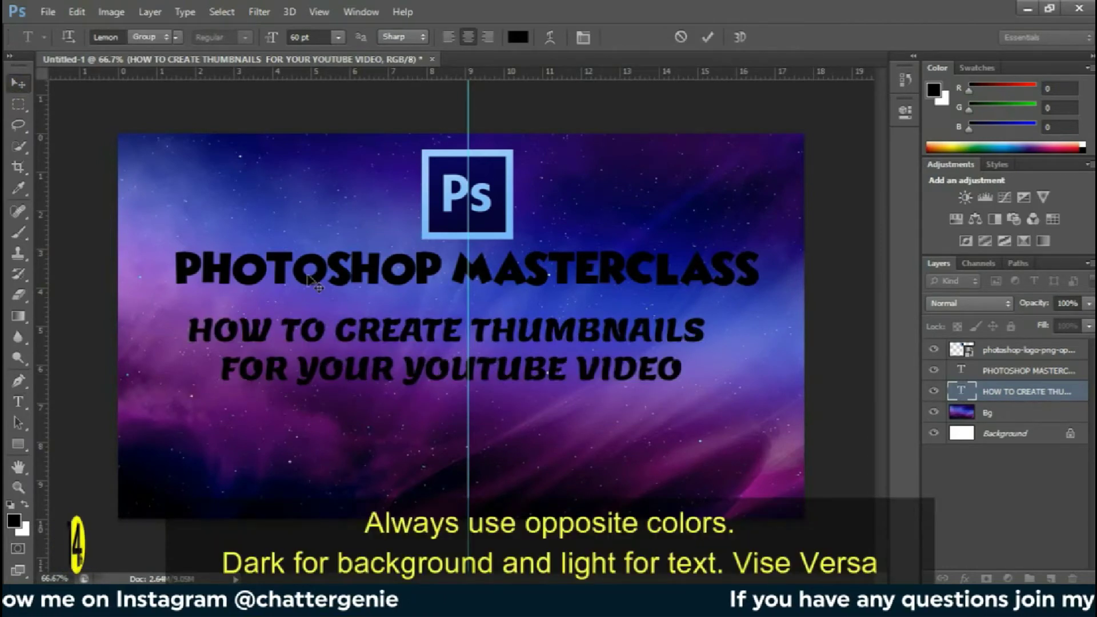
Shift the subtitle right onto the guide and lower PHOTOSHOP MASTERCLASS slightly.
{"action": "key", "text": "ctrl+t"}
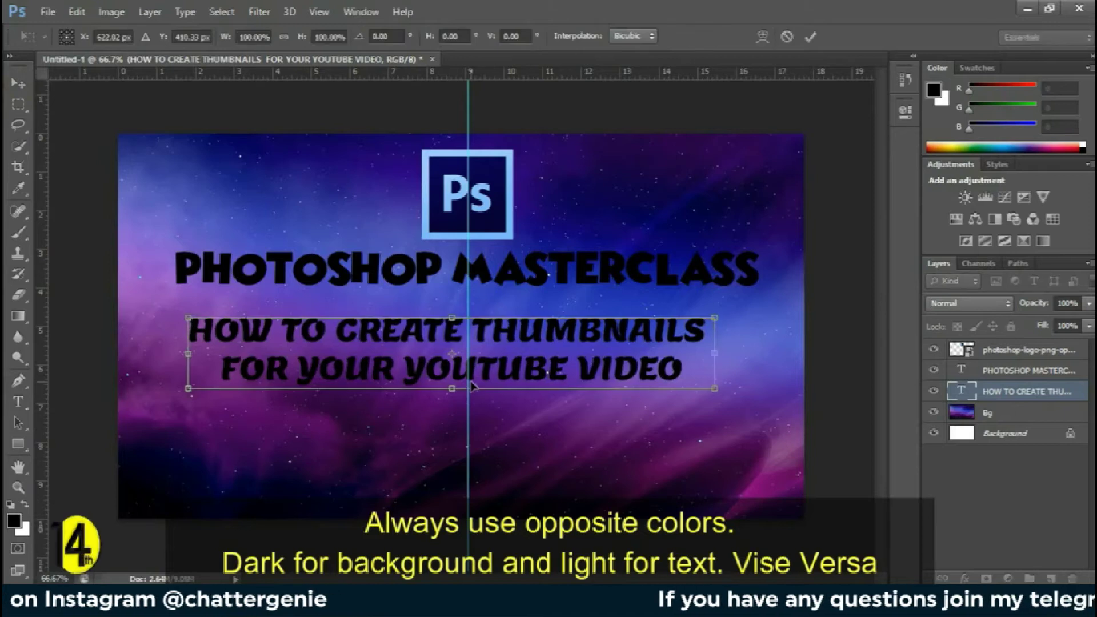
{"action": "left_click_drag", "start_coordinate": [472, 386], "coordinate": [488, 386]}
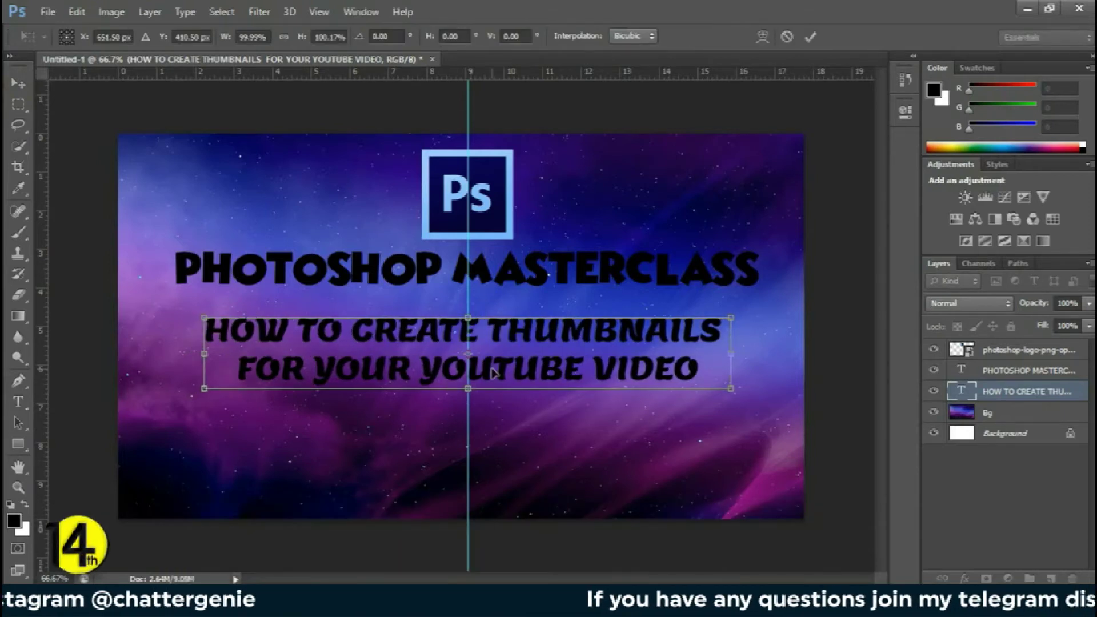
{"action": "key", "text": "Return"}
{"action": "left_click_drag", "start_coordinate": [484, 270], "coordinate": [486, 276]}
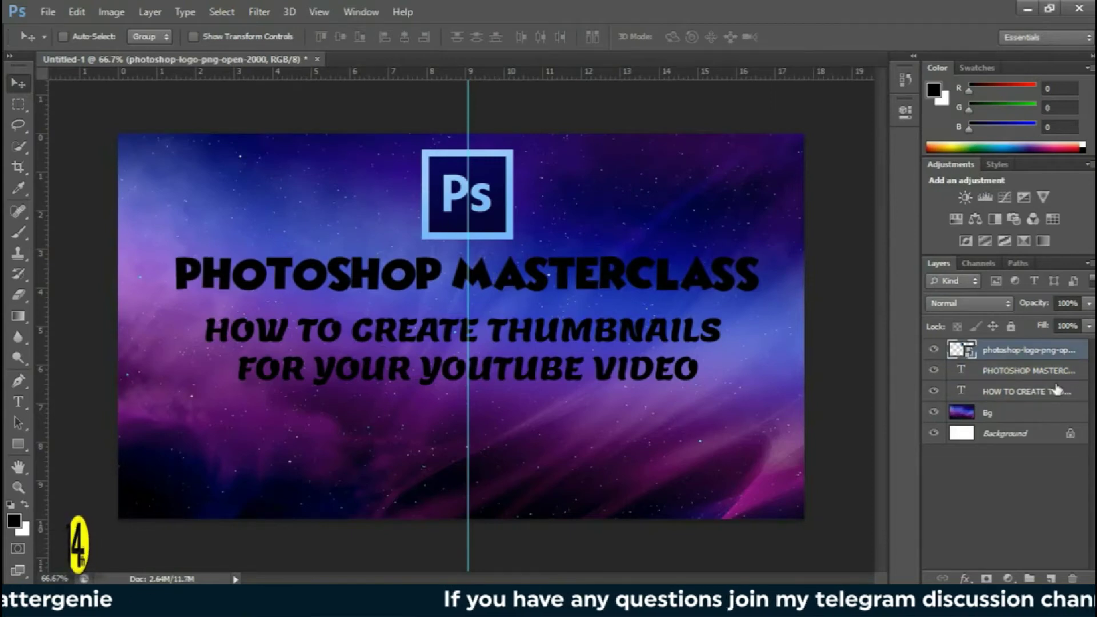
Rasterize the Photoshop logo layer and rename it 'ps logo'.
{"action": "right_click", "coordinate": [1009, 354]}
{"action": "left_click", "coordinate": [703, 224]}
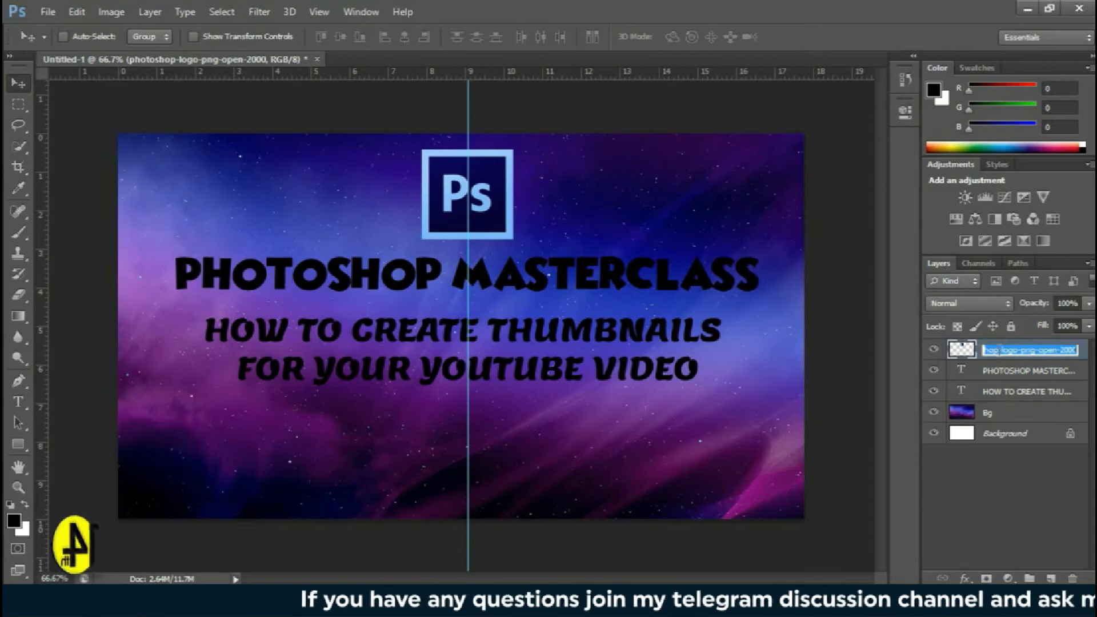
{"action": "key", "text": "Return"}
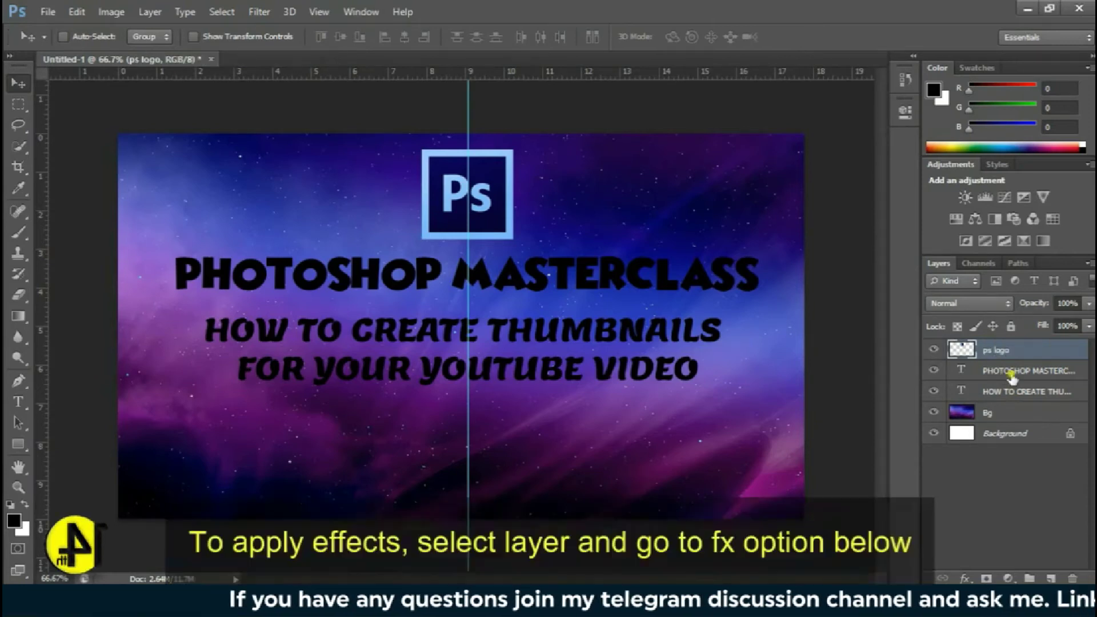
Add a Gradient Overlay to PHOTOSHOP MASTERCLASS with a yellow left stop.
{"action": "left_click", "coordinate": [619, 286], "text": "ctrl"}
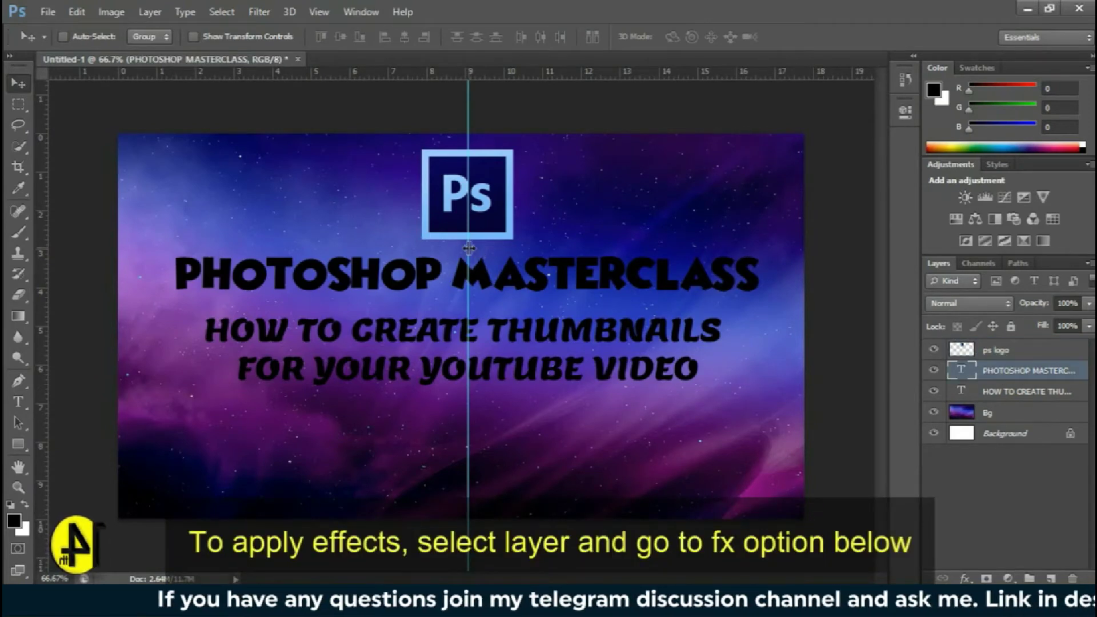
{"action": "left_click", "coordinate": [963, 578]}
{"action": "left_click", "coordinate": [851, 511]}
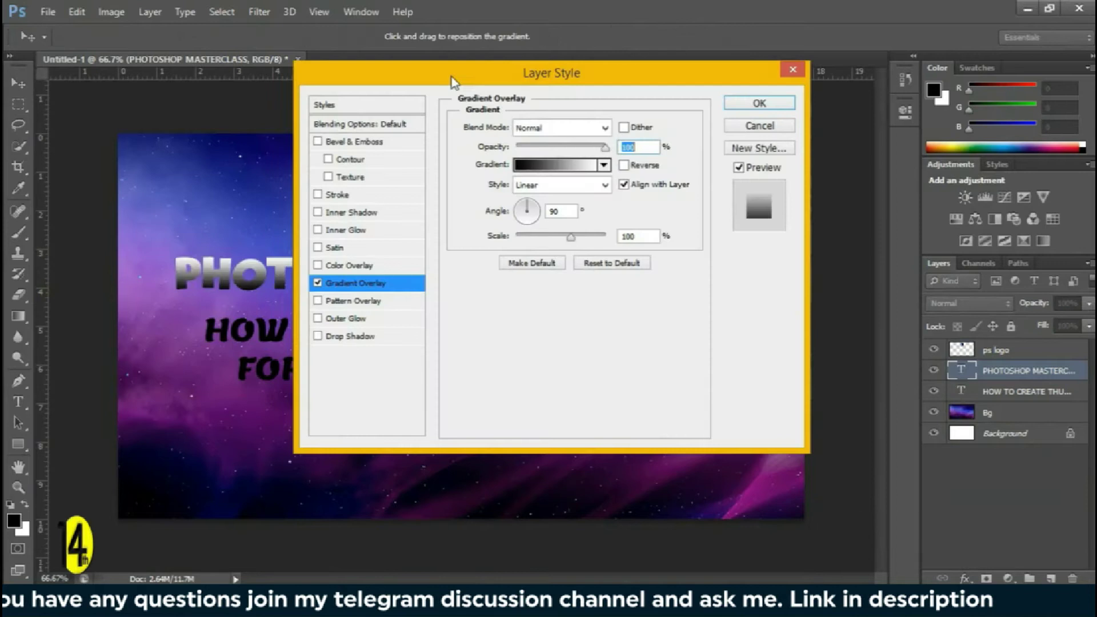
{"action": "mouse_move", "coordinate": [470, 75]}
{"action": "left_mouse_down"}
{"action": "mouse_move", "coordinate": [751, 144]}
{"action": "mouse_move", "coordinate": [712, 173]}
{"action": "left_mouse_up"}
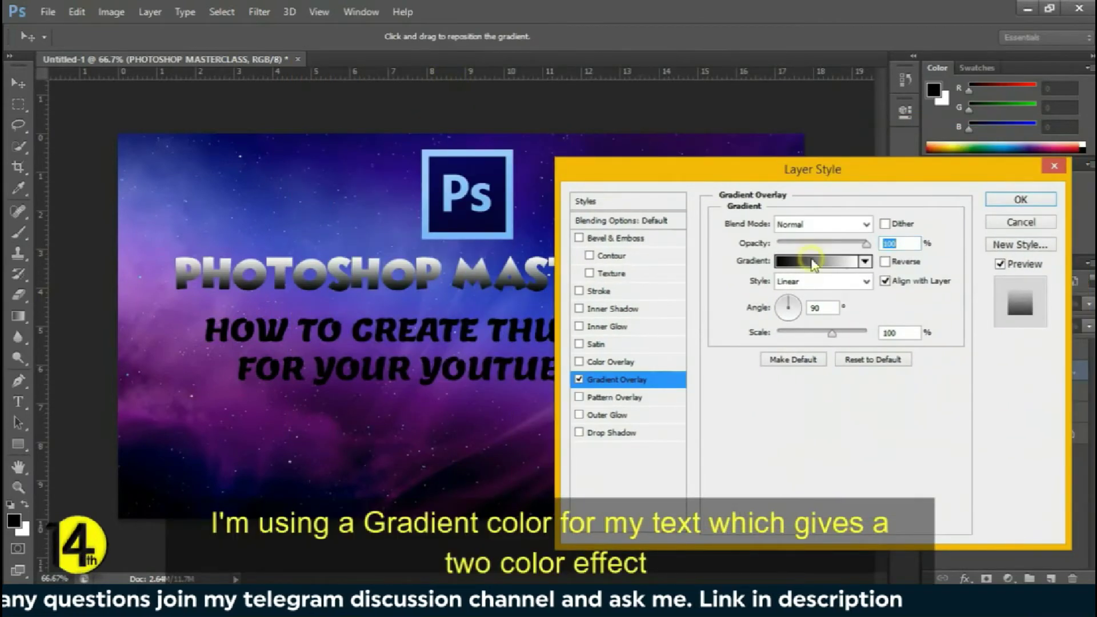
{"action": "left_click", "coordinate": [813, 262]}
{"action": "left_click_drag", "start_coordinate": [474, 87], "coordinate": [784, 165]}
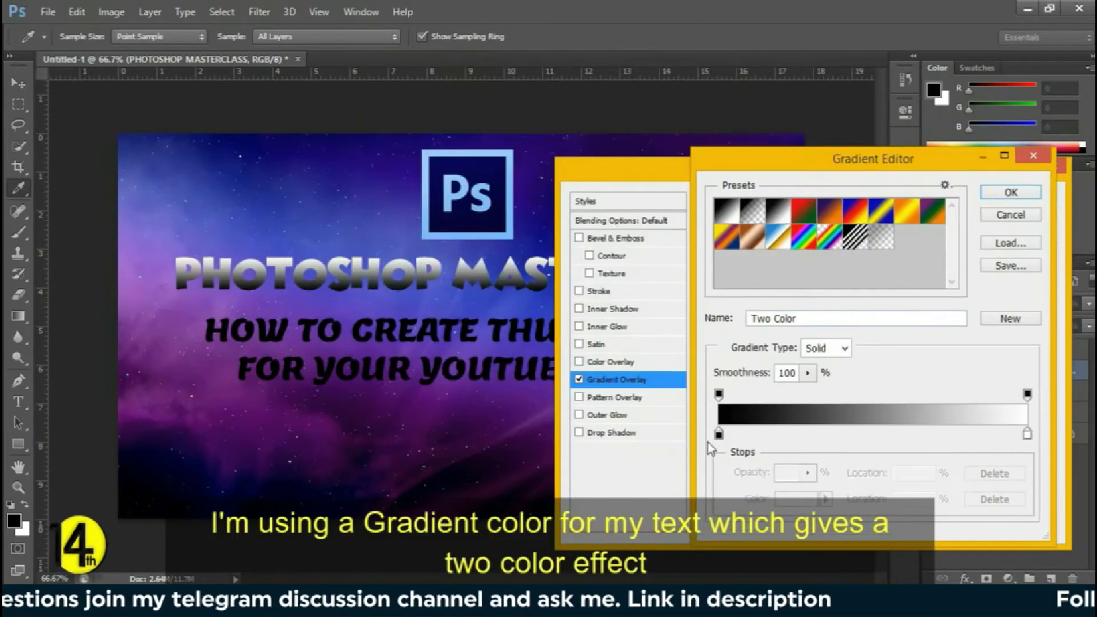
{"action": "left_click", "coordinate": [794, 499]}
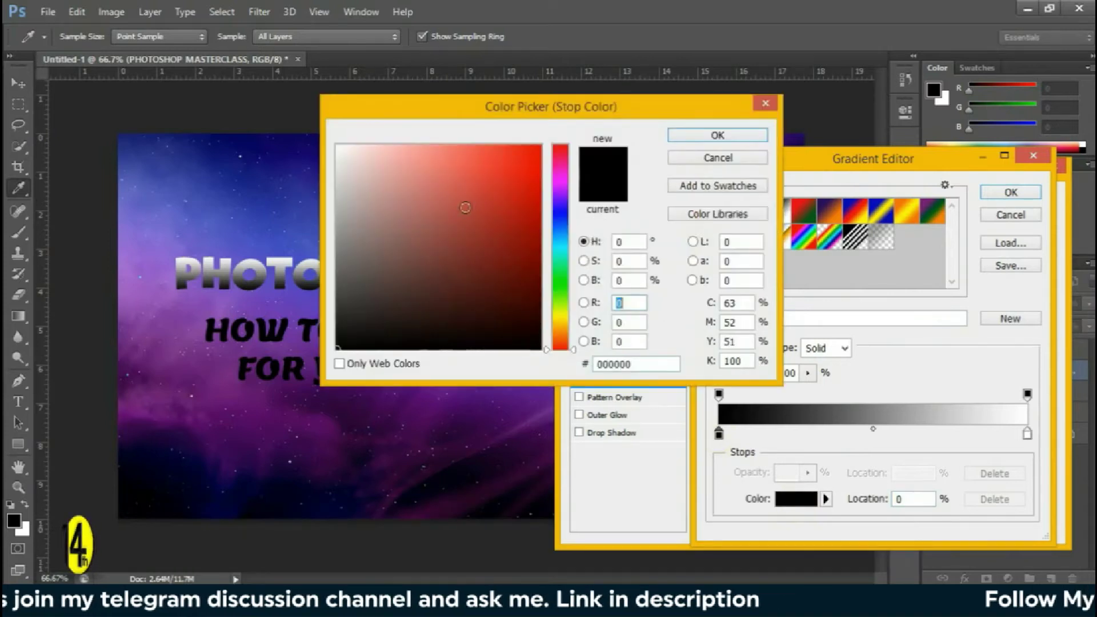
{"action": "left_click_drag", "start_coordinate": [336, 134], "coordinate": [313, 116]}
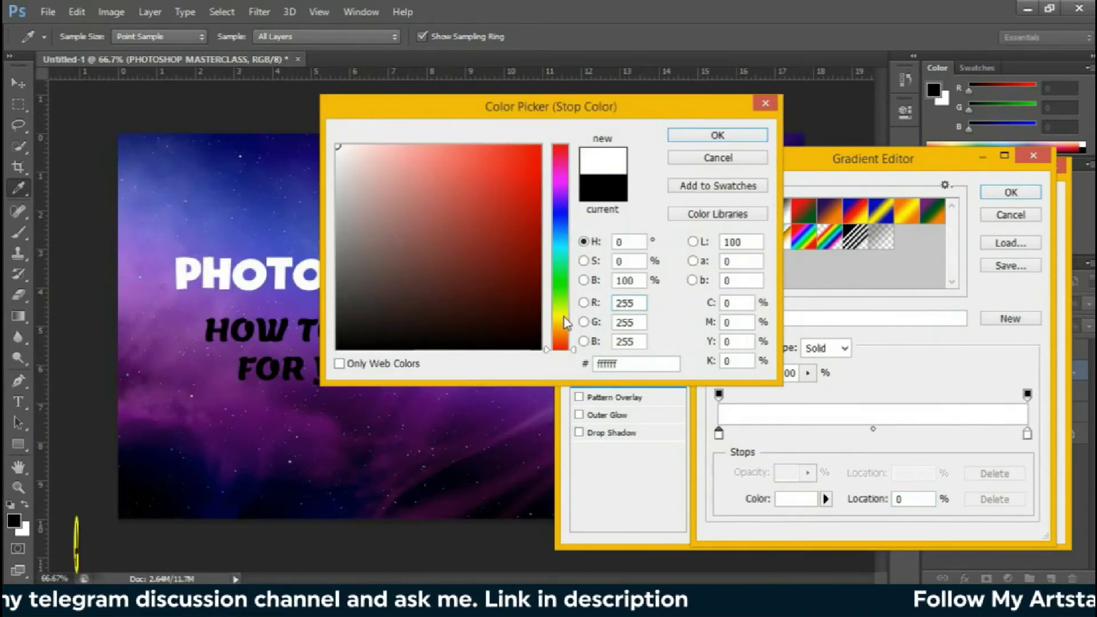
{"action": "left_click", "coordinate": [566, 323]}
{"action": "left_click_drag", "start_coordinate": [576, 117], "coordinate": [713, 128]}
{"action": "left_click", "coordinate": [827, 150]}
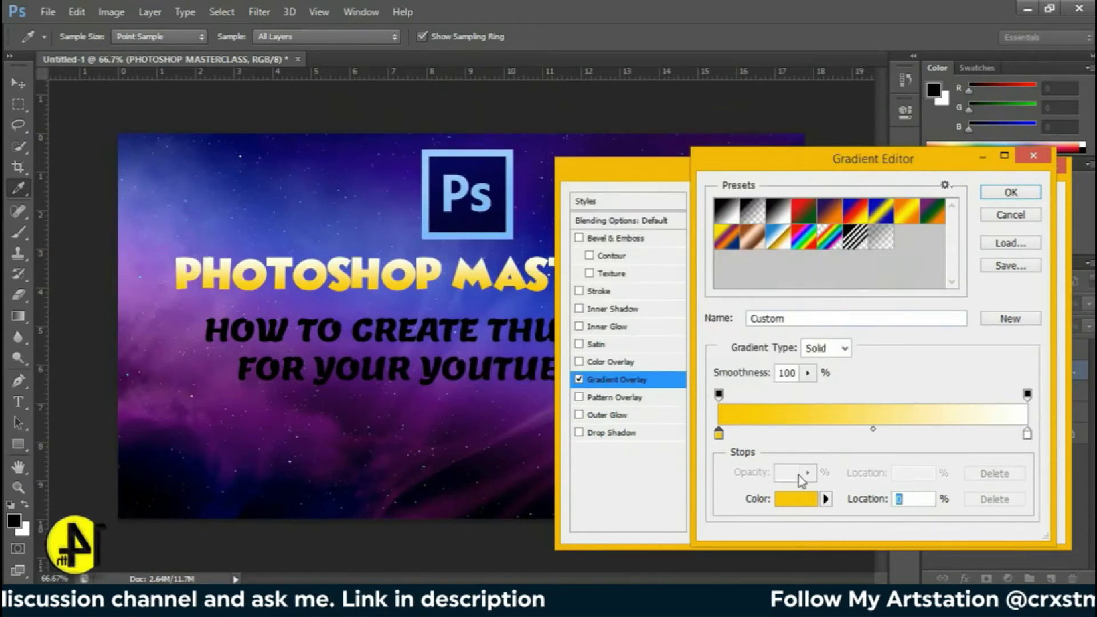
{"action": "left_click", "coordinate": [1009, 193]}
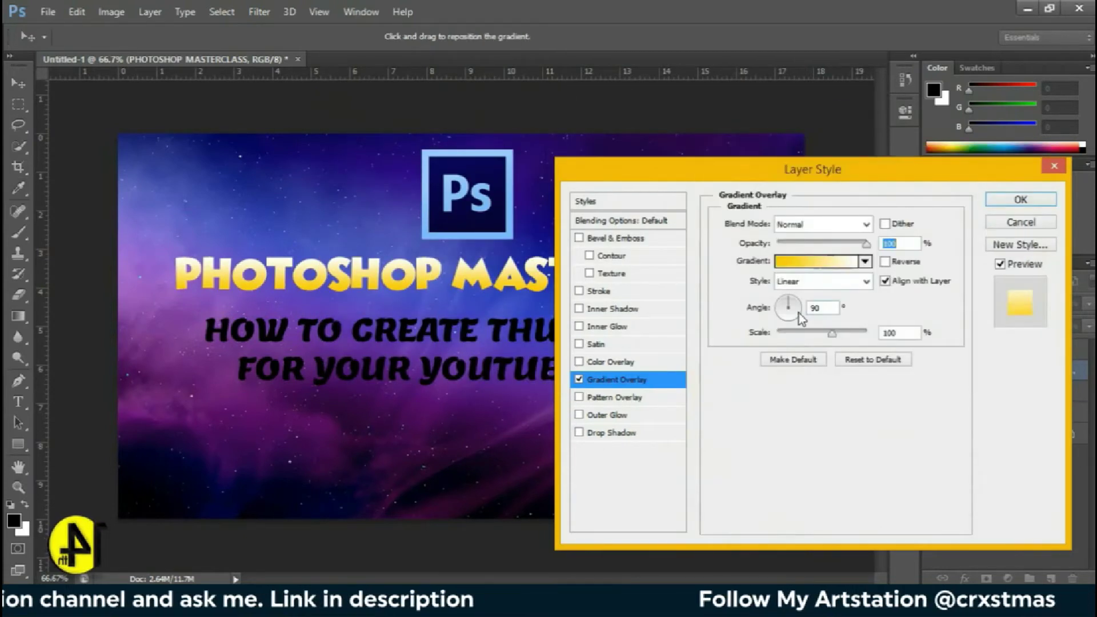
Make the gradient's yellow stop brighter and apply the yellow-to-white overlay to the title.
{"action": "left_click_drag", "start_coordinate": [730, 168], "coordinate": [847, 136]}
{"action": "left_click", "coordinate": [907, 235]}
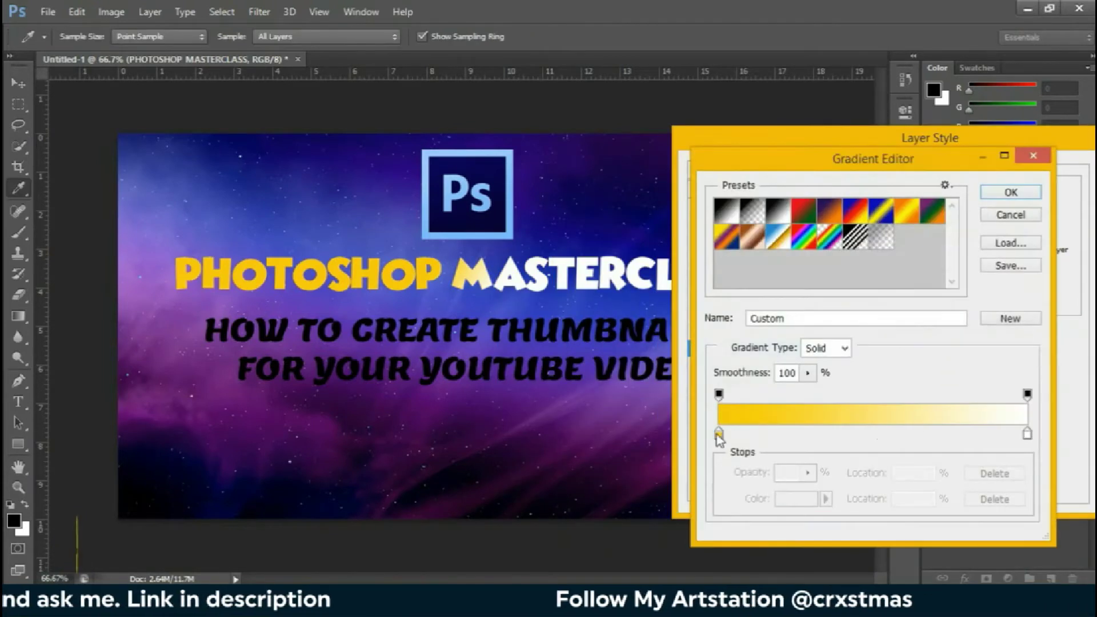
{"action": "left_click", "coordinate": [801, 501]}
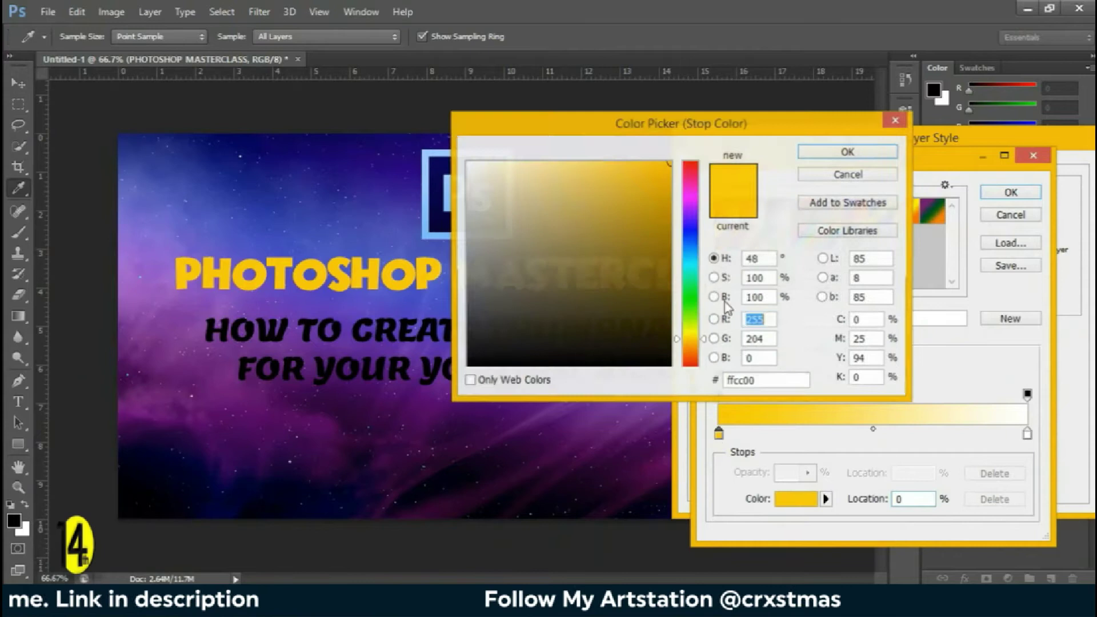
{"action": "left_click_drag", "start_coordinate": [691, 341], "coordinate": [691, 333]}
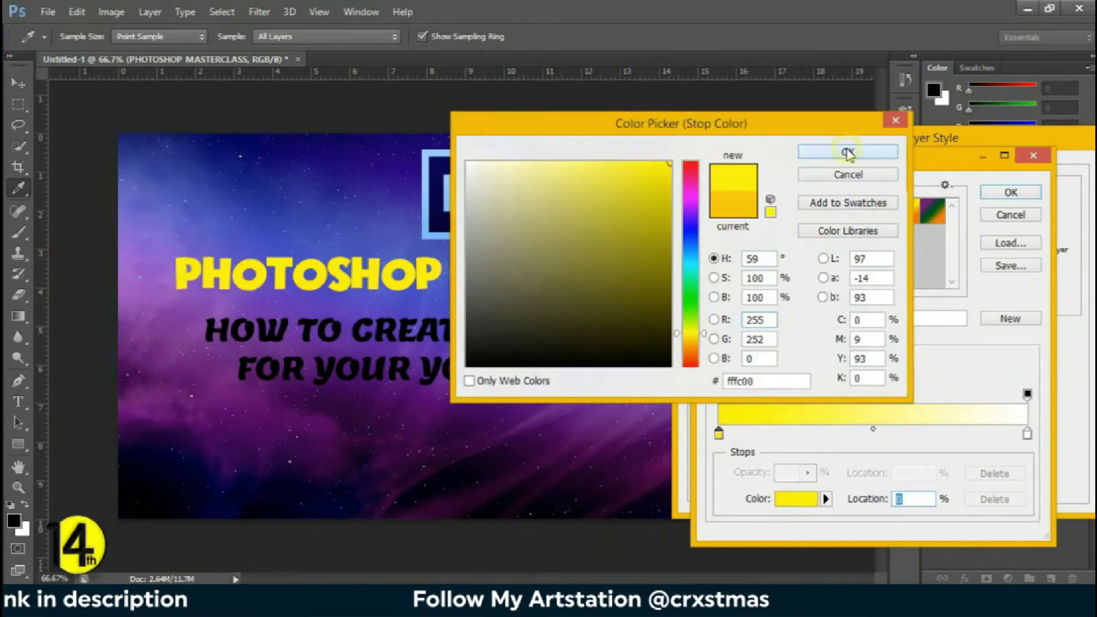
{"action": "left_click", "coordinate": [847, 151]}
{"action": "left_click", "coordinate": [1009, 192]}
{"action": "mouse_move", "coordinate": [857, 140]}
{"action": "left_mouse_down"}
{"action": "mouse_move", "coordinate": [763, 580]}
{"action": "mouse_move", "coordinate": [679, 179]}
{"action": "mouse_move", "coordinate": [755, 167]}
{"action": "left_mouse_up"}
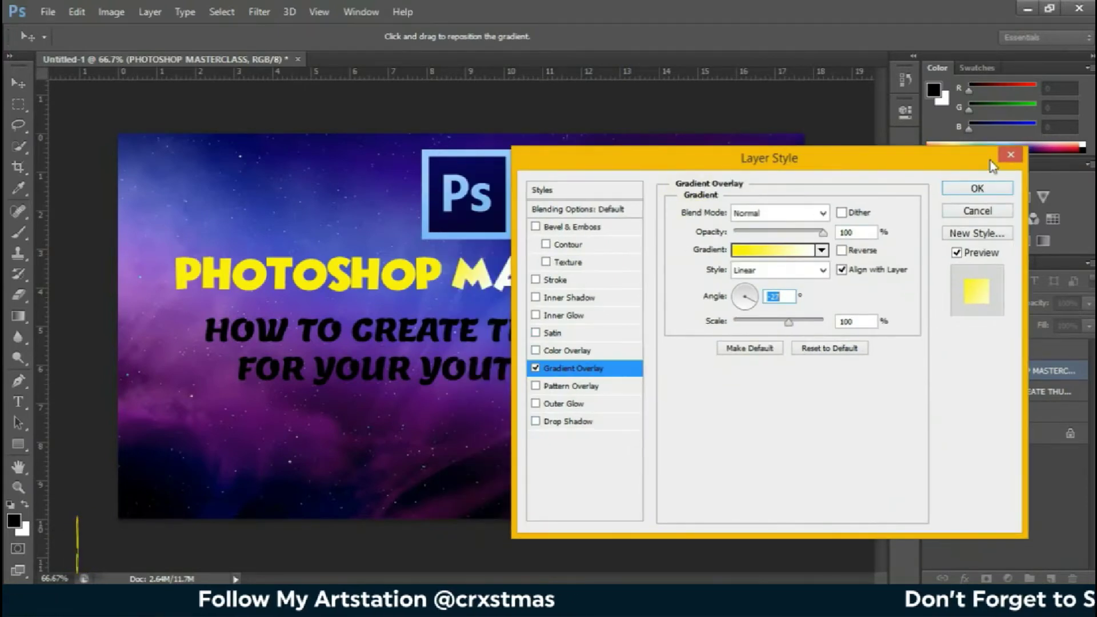
{"action": "left_click", "coordinate": [976, 188]}
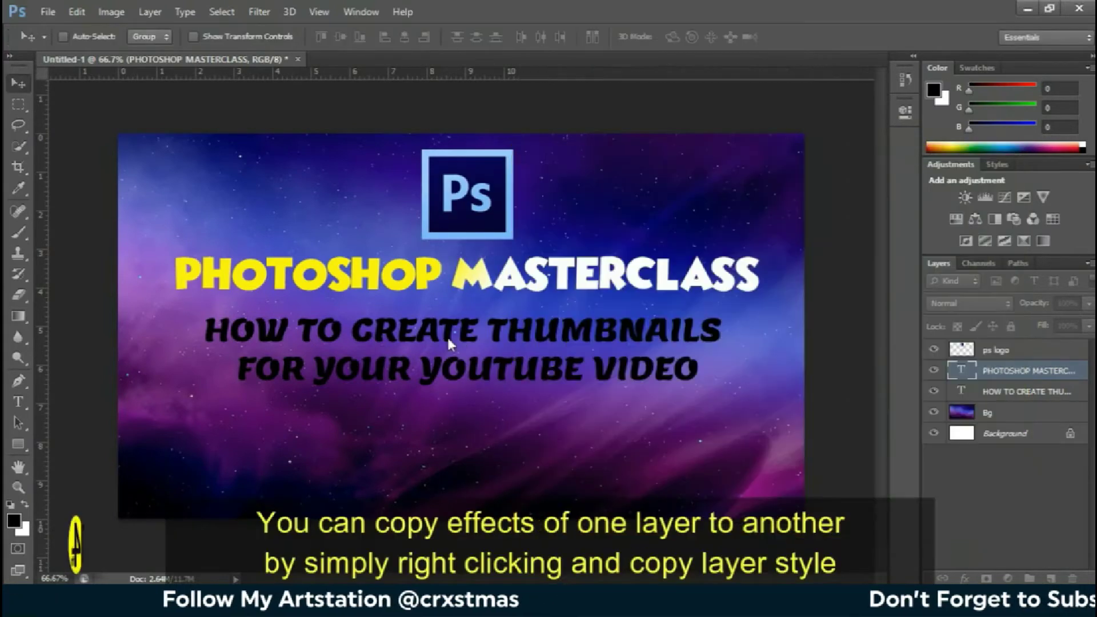
Copy the title's layer style and paste it onto the HOW TO CREATE THUMBNAILS subtitle.
{"action": "right_click", "coordinate": [1009, 373]}
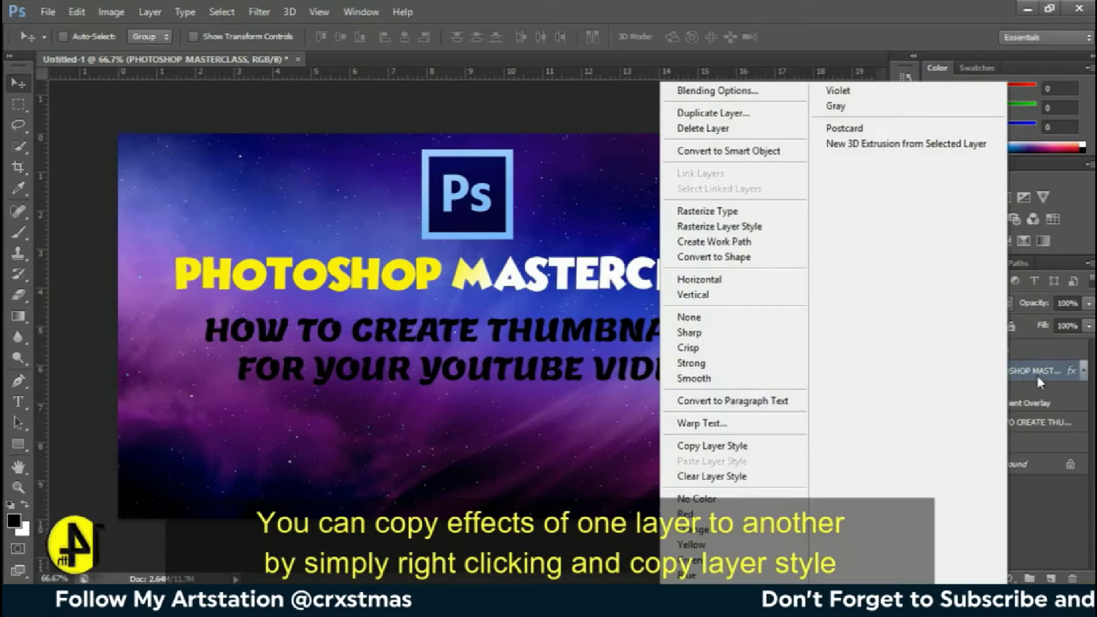
{"action": "left_click", "coordinate": [702, 446]}
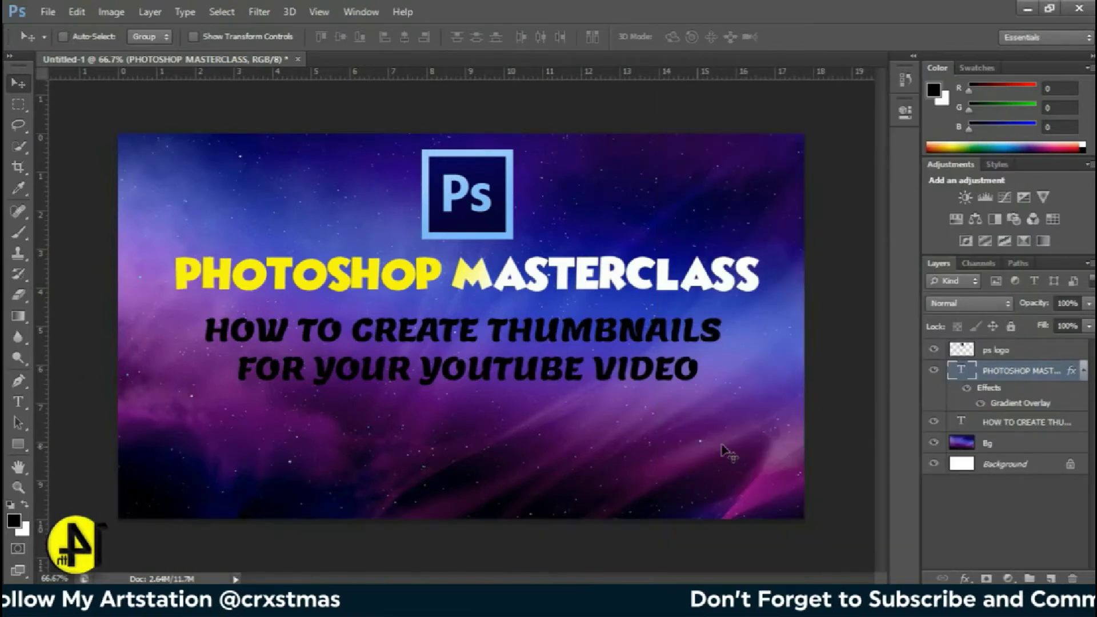
{"action": "left_click", "coordinate": [1082, 371]}
{"action": "right_click", "coordinate": [1022, 393]}
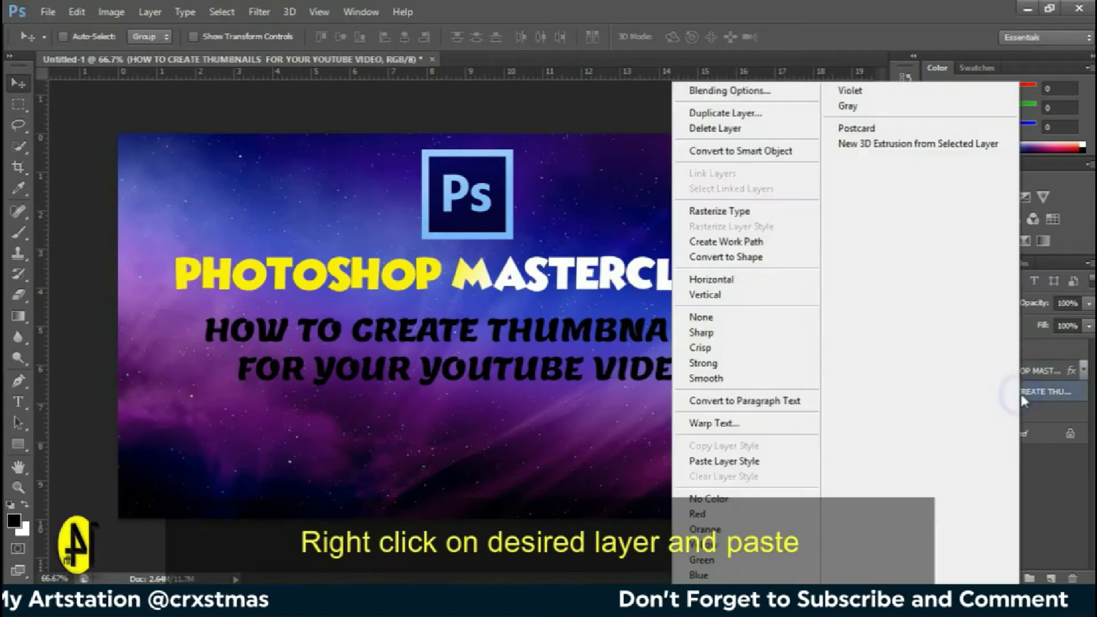
{"action": "left_click", "coordinate": [737, 461]}
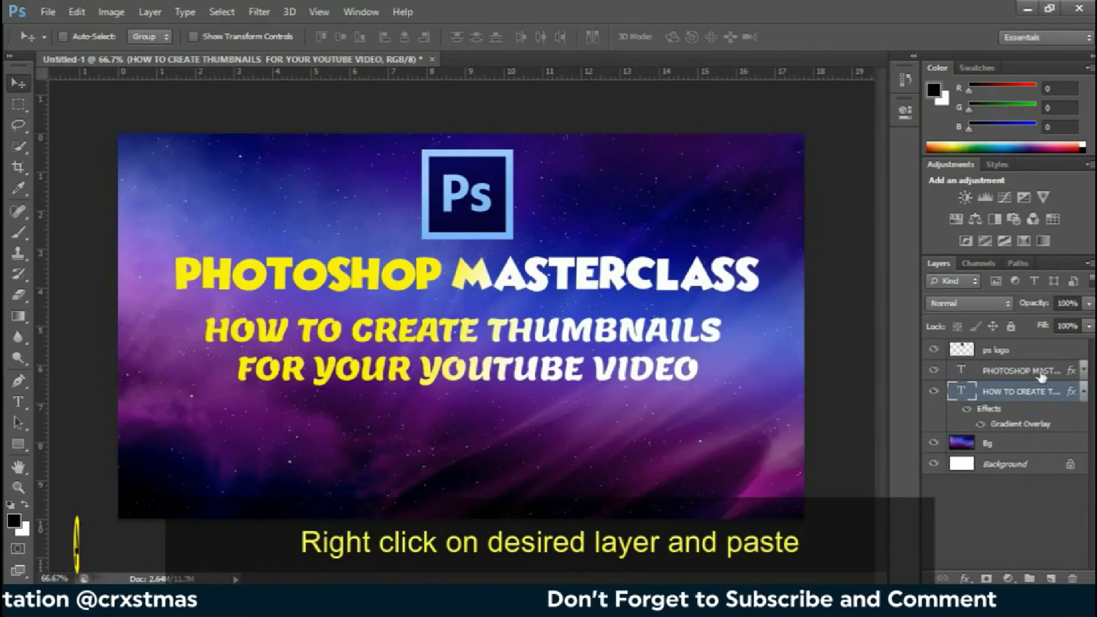
Duplicate the PHOTOSHOP MASTERCLASS layer and offset the lower copy for depth.
{"action": "left_click_drag", "start_coordinate": [1040, 376], "coordinate": [1050, 578]}
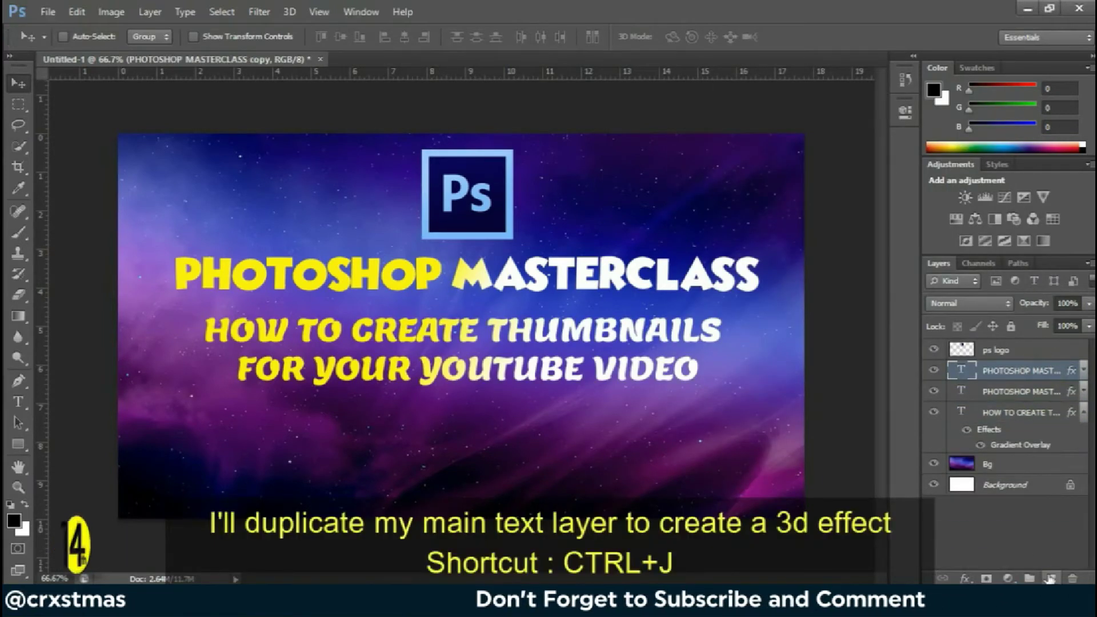
{"action": "left_click", "coordinate": [1025, 393]}
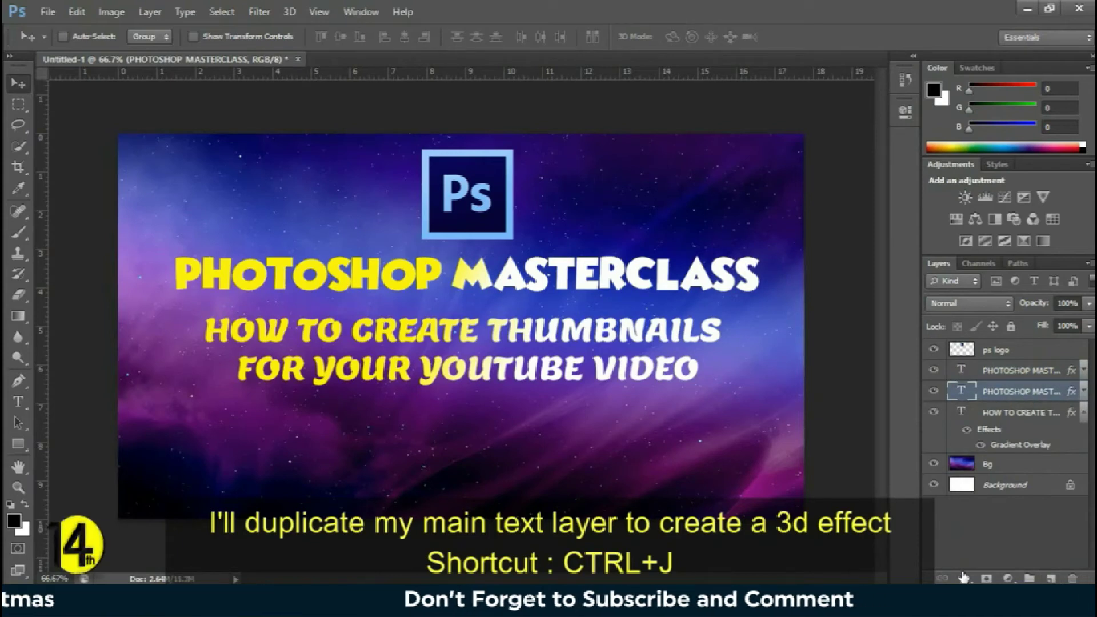
{"action": "left_click_drag", "start_coordinate": [561, 296], "coordinate": [559, 297]}
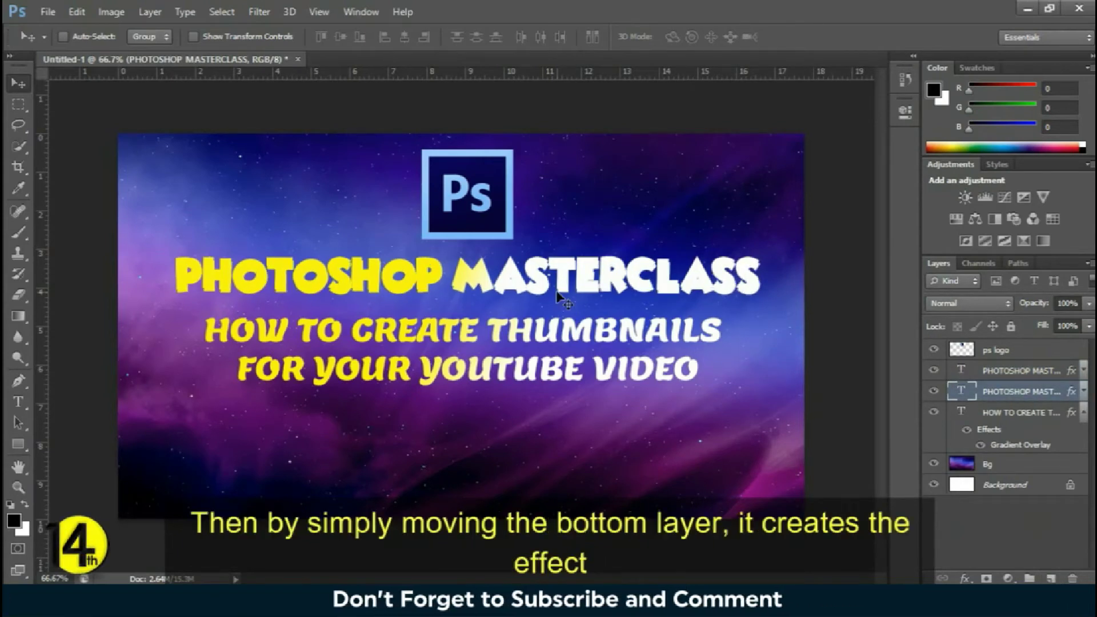
{"action": "left_click", "coordinate": [965, 578]}
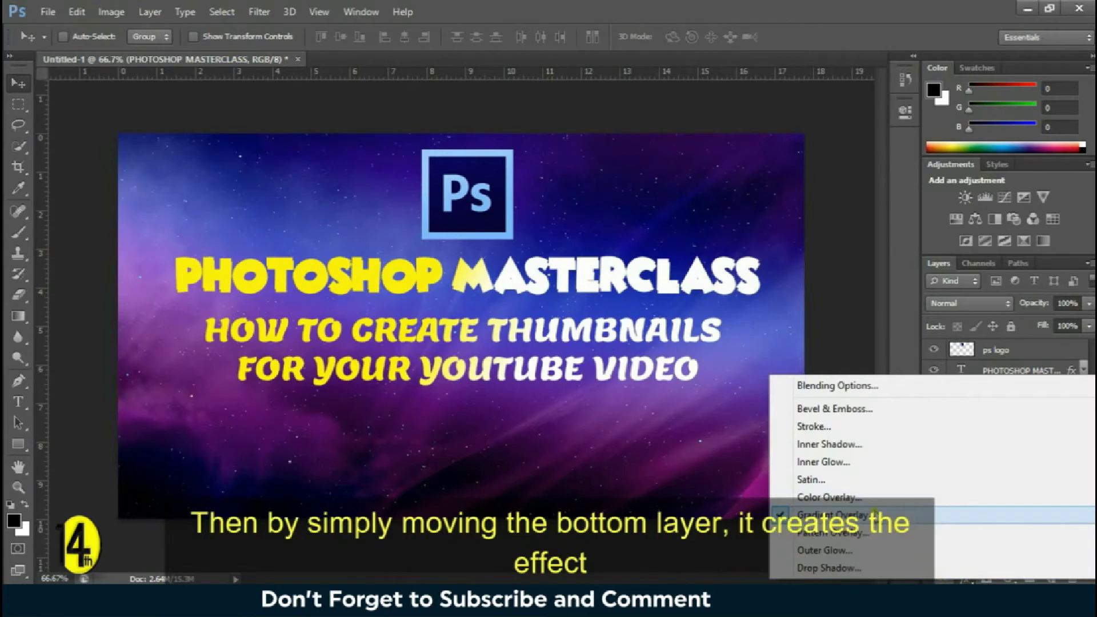
Swap the lower title copy's gradient for a blue #073098 Color Overlay.
{"action": "left_click", "coordinate": [873, 513]}
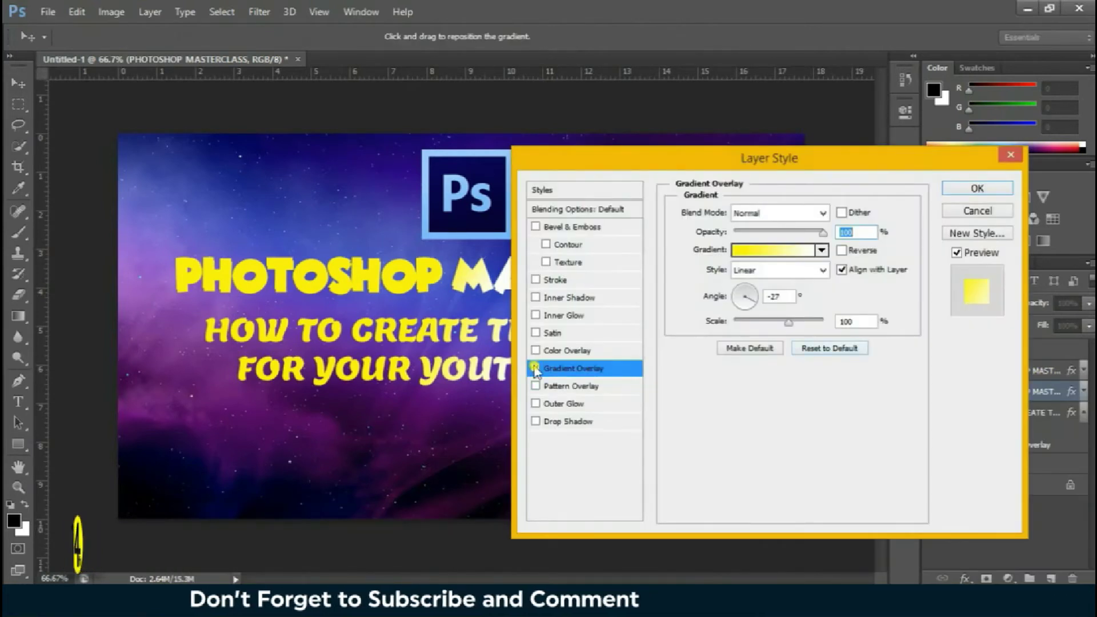
{"action": "left_click", "coordinate": [535, 369]}
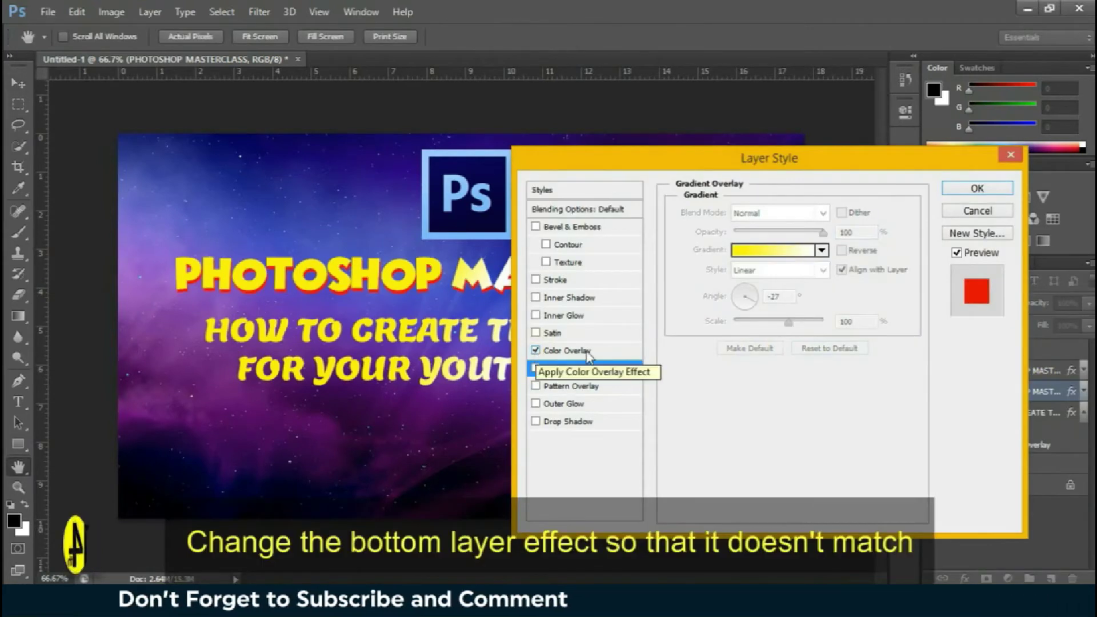
{"action": "left_click", "coordinate": [589, 354]}
{"action": "left_click_drag", "start_coordinate": [645, 161], "coordinate": [791, 176]}
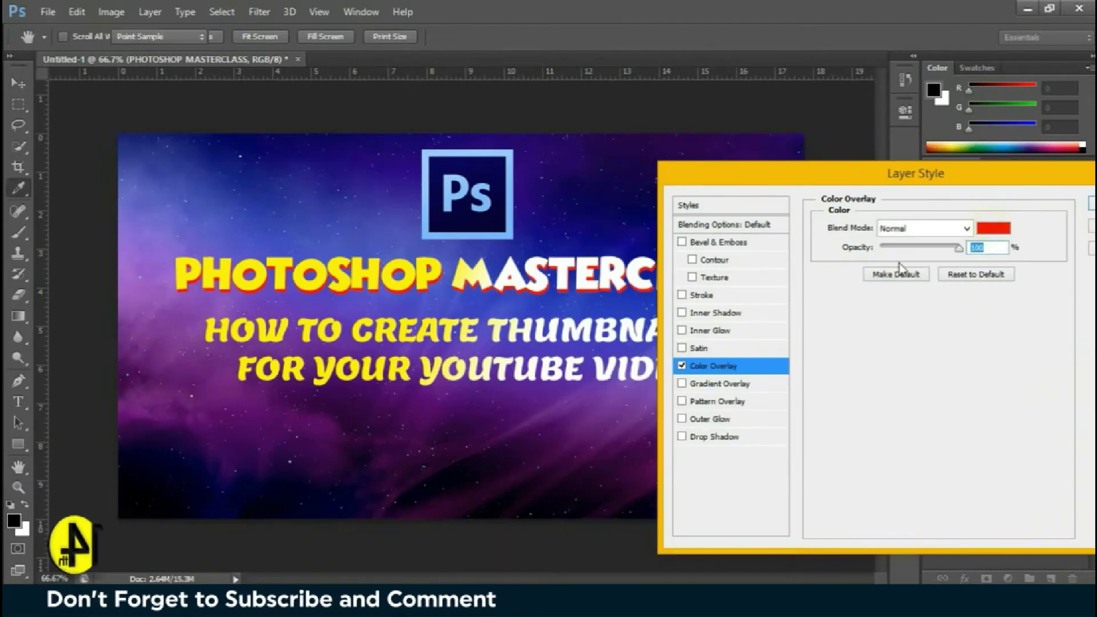
{"action": "left_click", "coordinate": [993, 228]}
{"action": "left_click_drag", "start_coordinate": [656, 115], "coordinate": [791, 152]}
{"action": "left_click", "coordinate": [824, 272]}
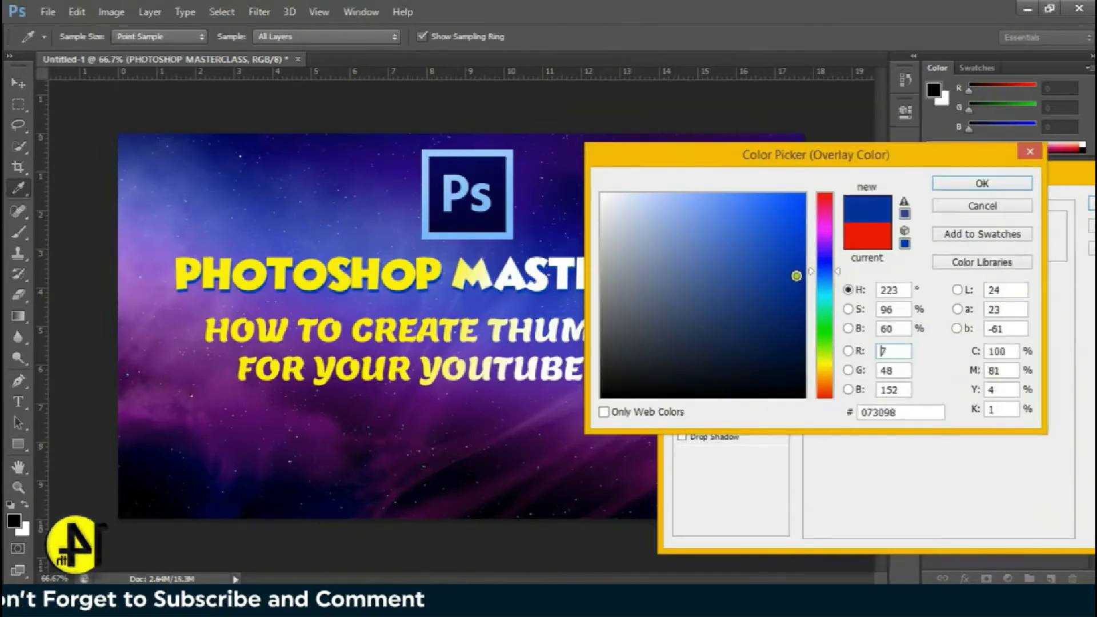
{"action": "left_click", "coordinate": [1012, 182]}
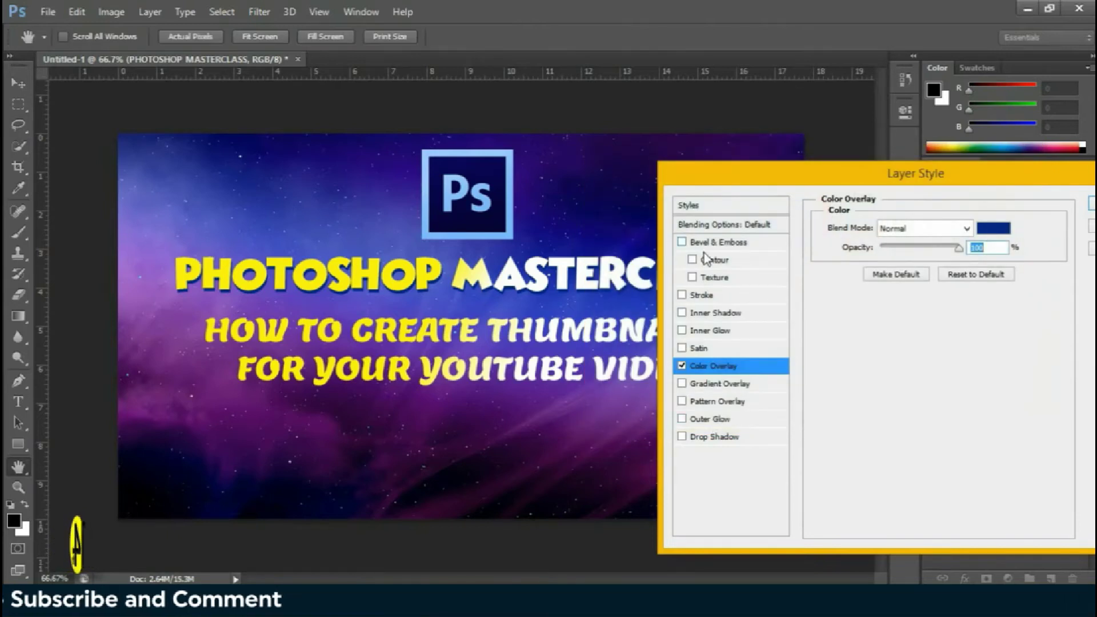
Add a 6 px dark blue Stroke to the lower title copy and apply the effects.
{"action": "left_click", "coordinate": [696, 294]}
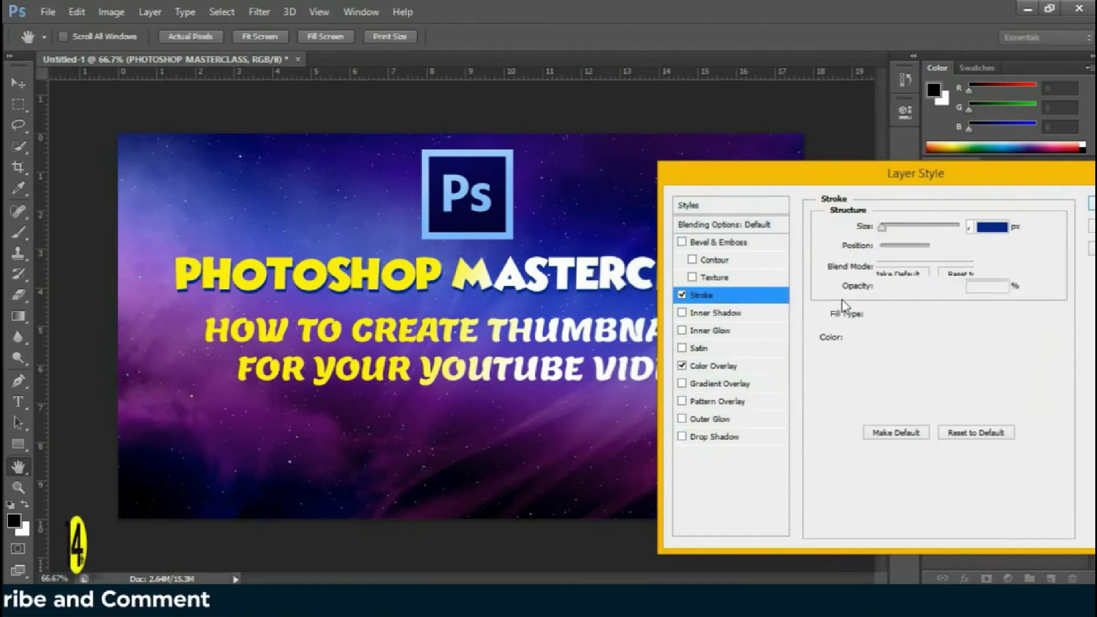
{"action": "left_click", "coordinate": [865, 337]}
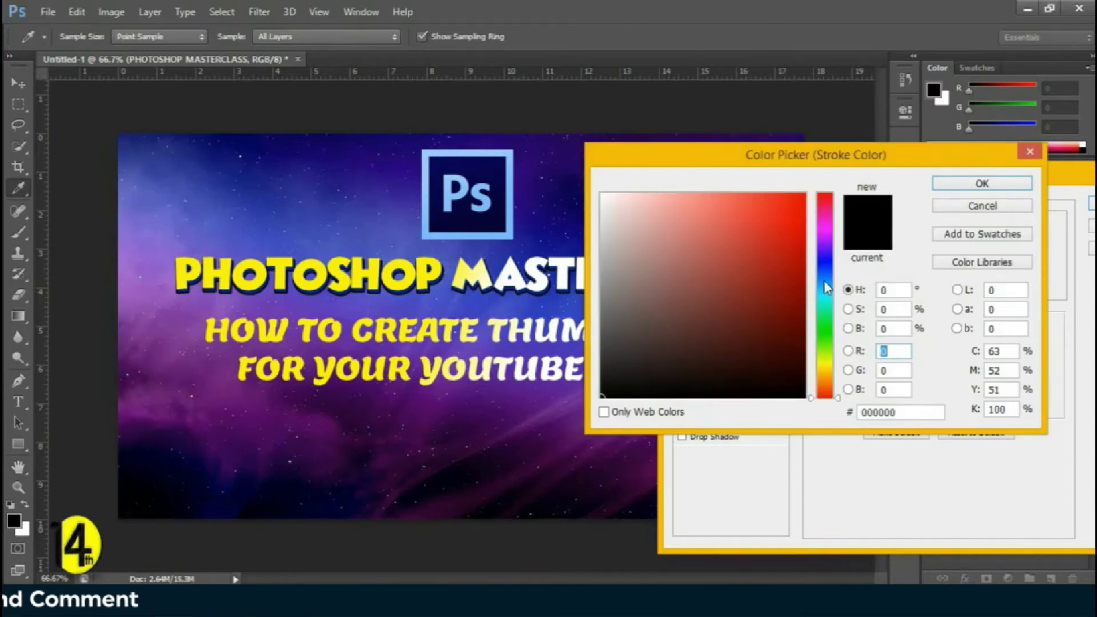
{"action": "left_click_drag", "start_coordinate": [789, 315], "coordinate": [809, 350]}
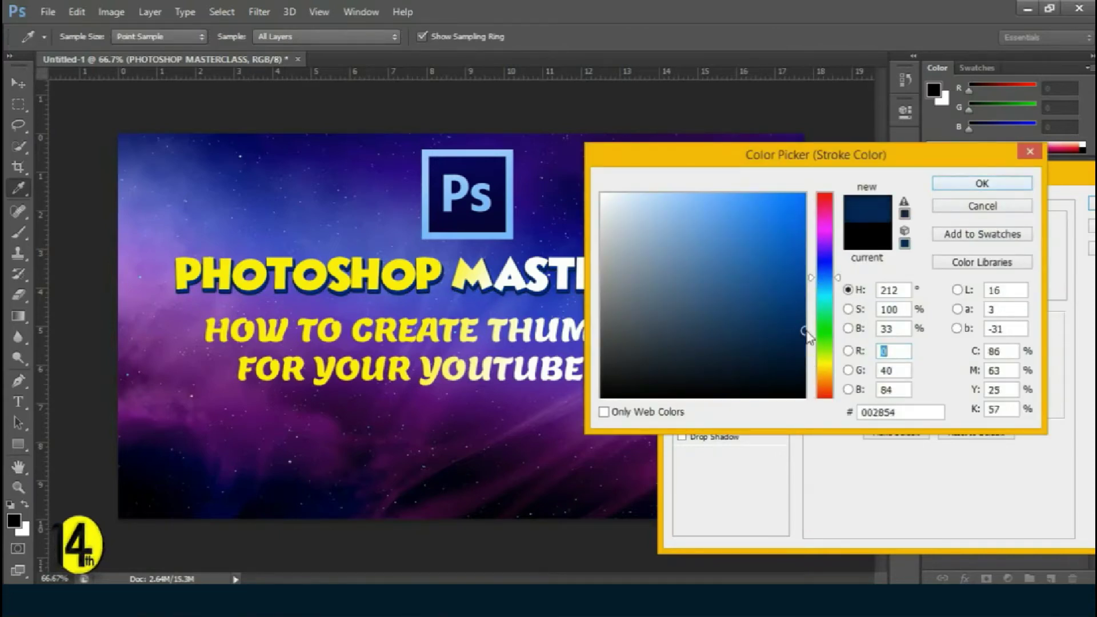
{"action": "key", "text": "Return"}
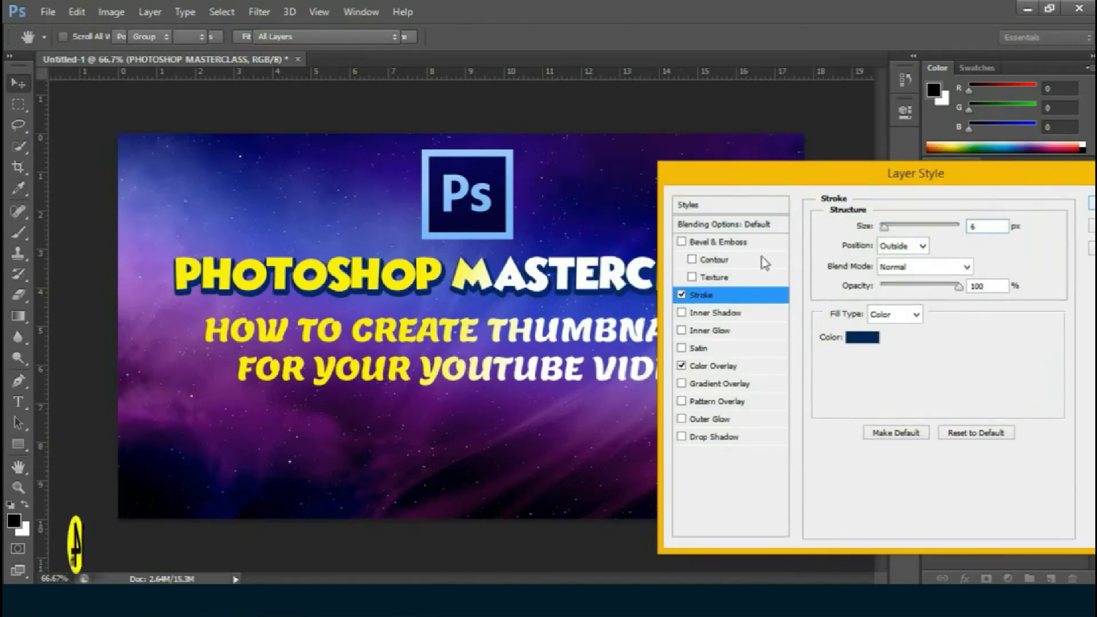
{"action": "key", "text": "Return"}
Move the HOW TO CREATE THUMBNAILS subtitle slightly lower.
{"action": "left_click_drag", "start_coordinate": [615, 275], "coordinate": [622, 280]}
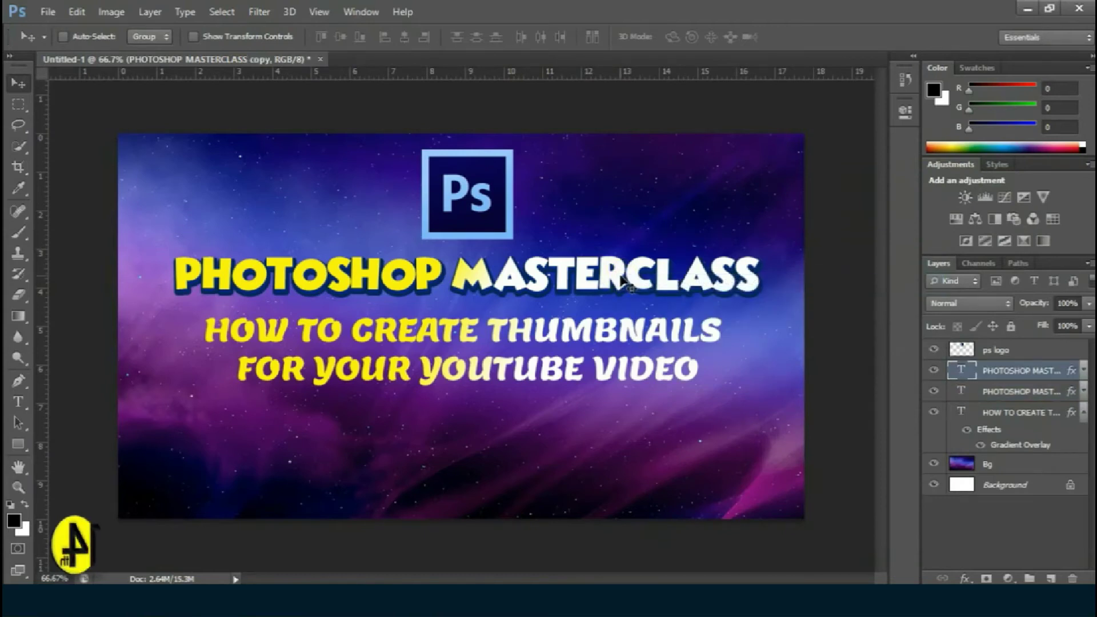
{"action": "right_click", "coordinate": [570, 330]}
{"action": "left_click", "coordinate": [581, 338]}
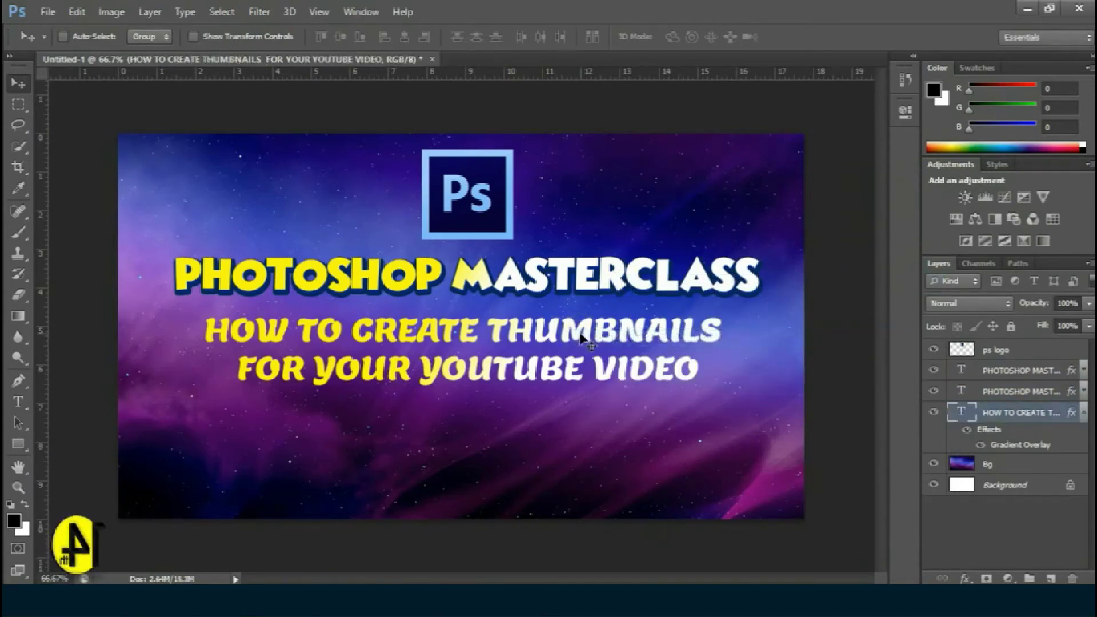
{"action": "left_click_drag", "start_coordinate": [581, 338], "coordinate": [581, 342]}
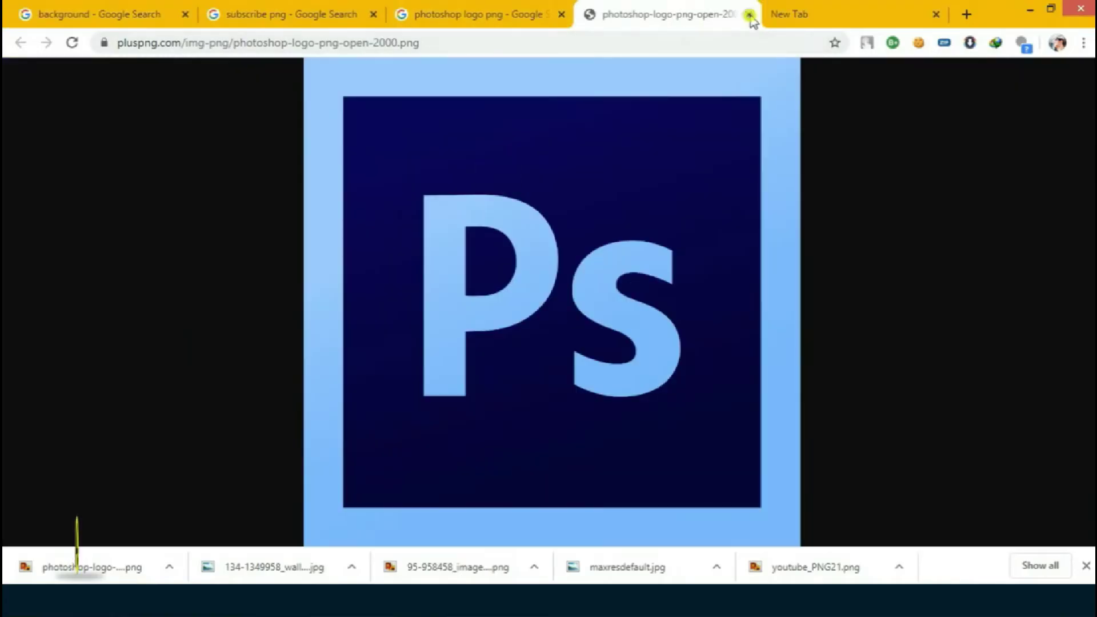
Drag youtube_PNG21.png from Downloads onto the canvas and scale it to about 52.5% at the upper right.
{"action": "left_click", "coordinate": [748, 15]}
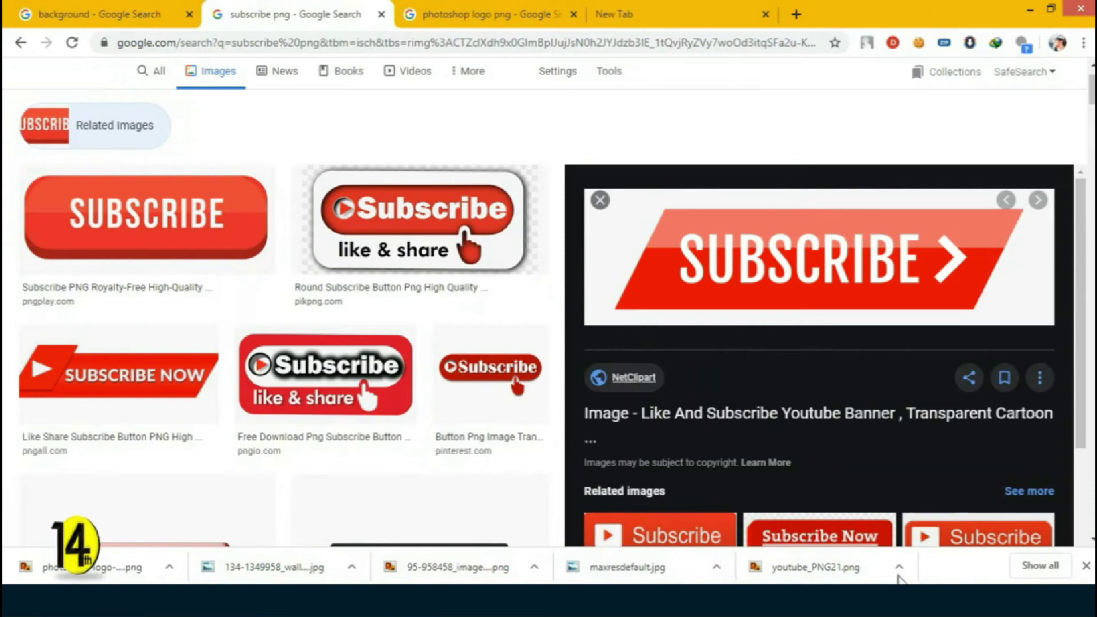
{"action": "left_click", "coordinate": [901, 567]}
{"action": "left_click", "coordinate": [928, 513]}
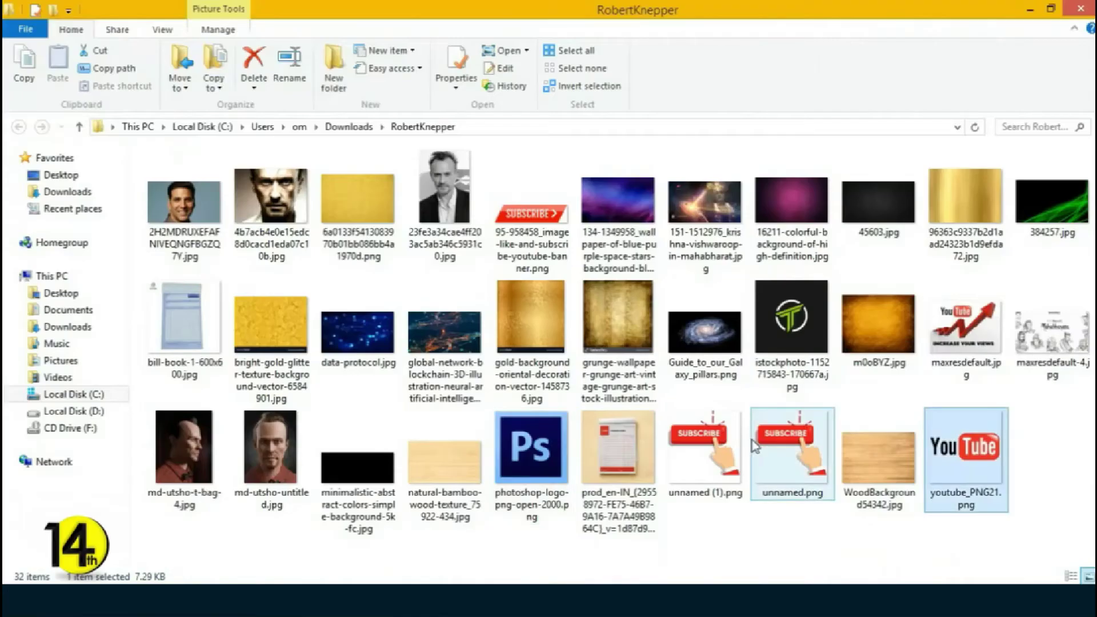
{"action": "left_click_drag", "start_coordinate": [969, 463], "coordinate": [294, 455]}
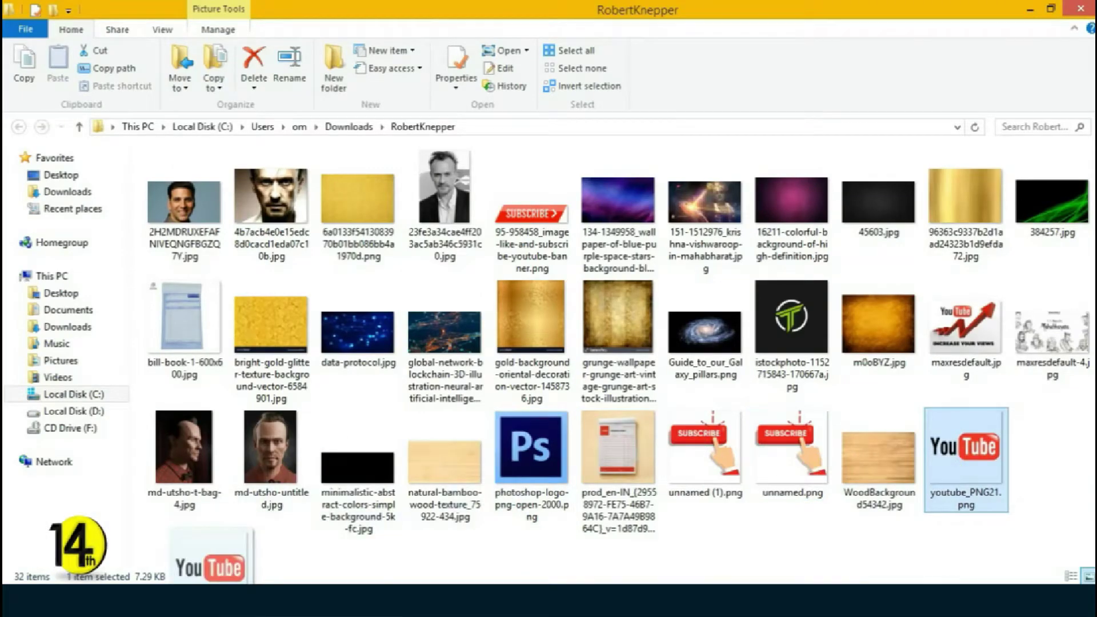
{"action": "mouse_move", "coordinate": [461, 378]}
{"action": "left_mouse_down"}
{"action": "mouse_move", "coordinate": [715, 254]}
{"action": "mouse_move", "coordinate": [701, 264]}
{"action": "left_mouse_up"}
{"action": "left_click_drag", "start_coordinate": [592, 316], "coordinate": [645, 272]}
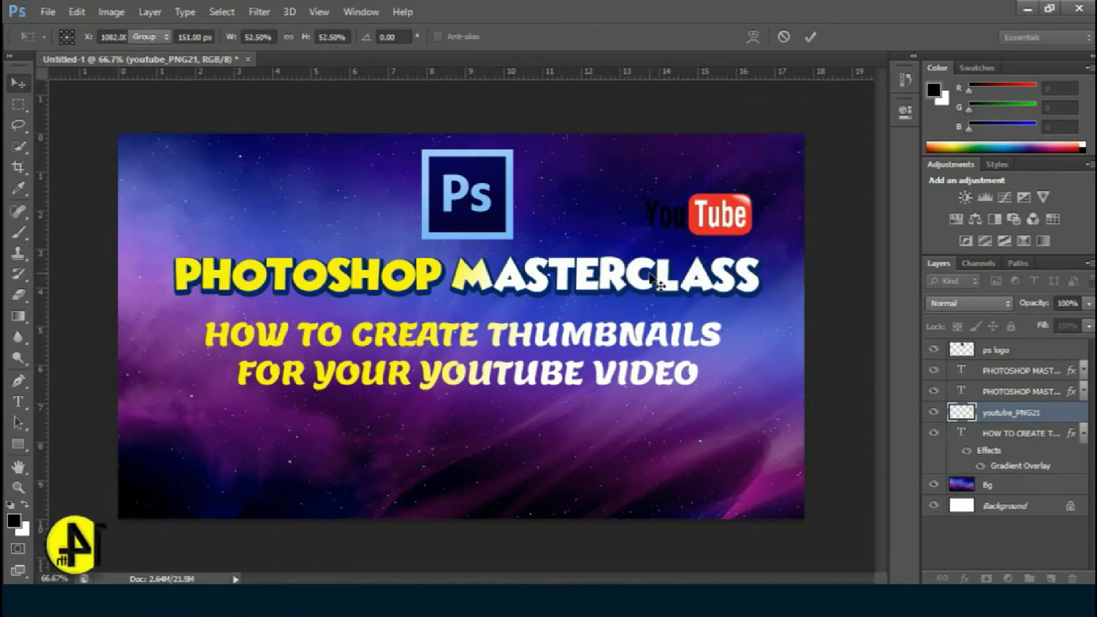
Commit the YouTube logo's transform and nudge it further up-right.
{"action": "key", "text": "Return"}
{"action": "left_click_drag", "start_coordinate": [709, 215], "coordinate": [740, 196]}
{"action": "key", "text": "alt+Tab"}
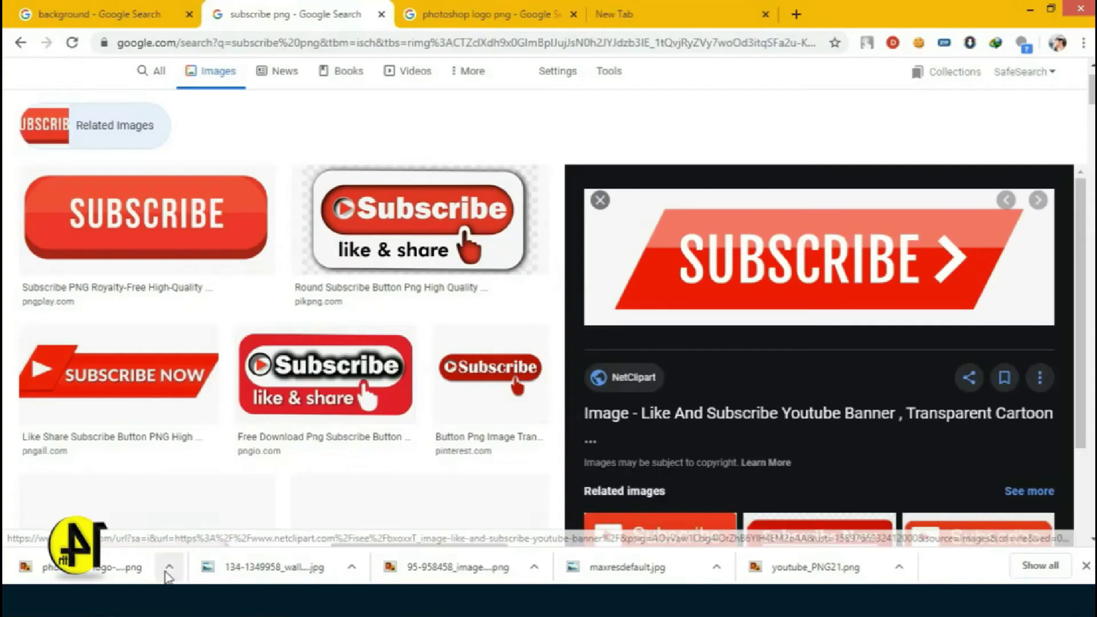
Place the subscribe banner PNG, shrunk and moved into the lower right.
{"action": "left_click", "coordinate": [534, 568]}
{"action": "left_click", "coordinate": [586, 509]}
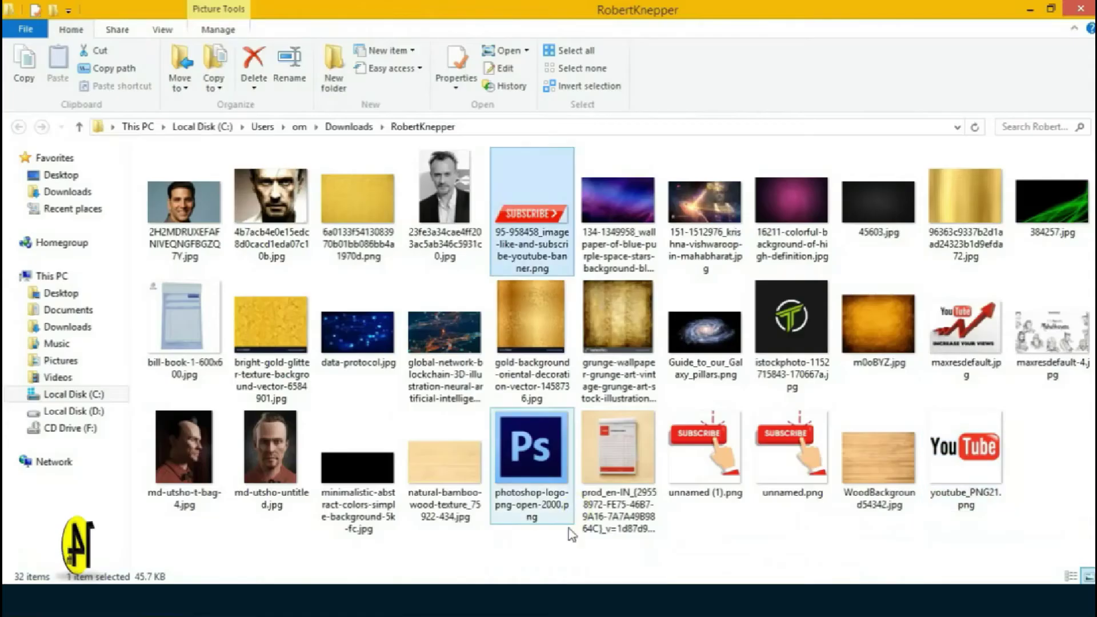
{"action": "left_click_drag", "start_coordinate": [532, 229], "coordinate": [419, 435]}
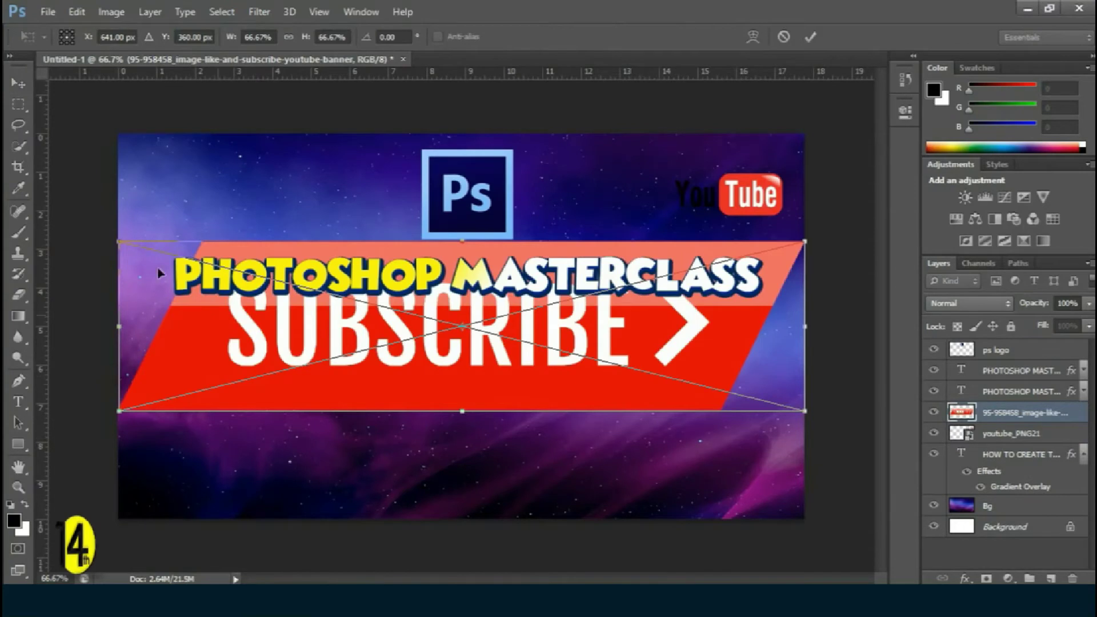
{"action": "left_click_drag", "start_coordinate": [121, 239], "coordinate": [594, 360]}
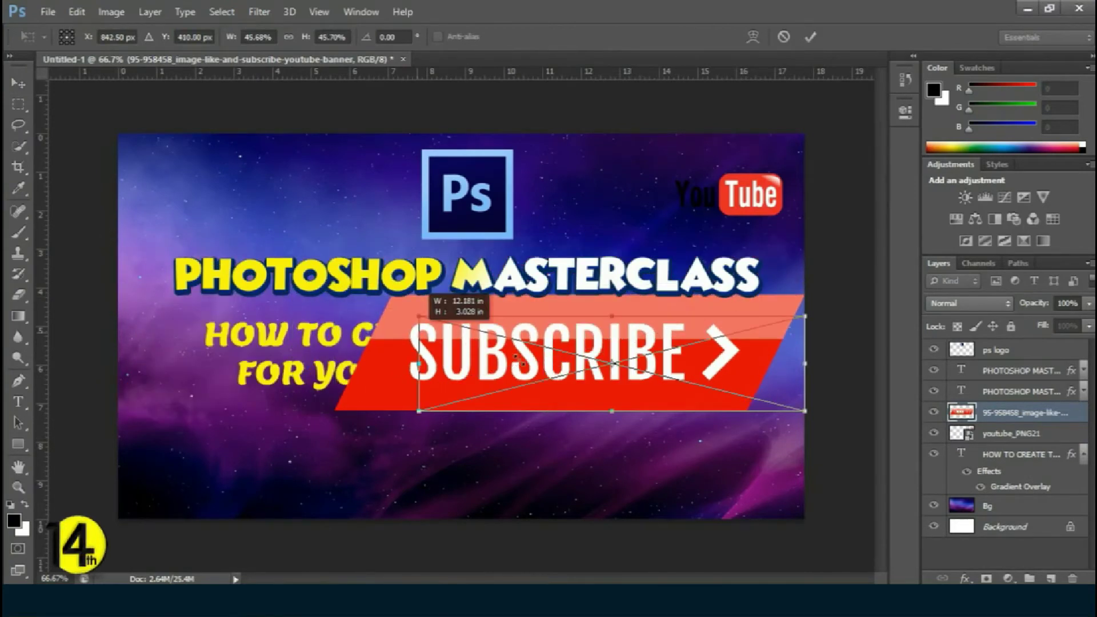
{"action": "key", "text": "Return"}
{"action": "left_click_drag", "start_coordinate": [717, 393], "coordinate": [717, 469]}
Place maxresdefault.jpg, shrunk into the bottom-left corner of the thumbnail.
{"action": "right_click", "coordinate": [703, 567]}
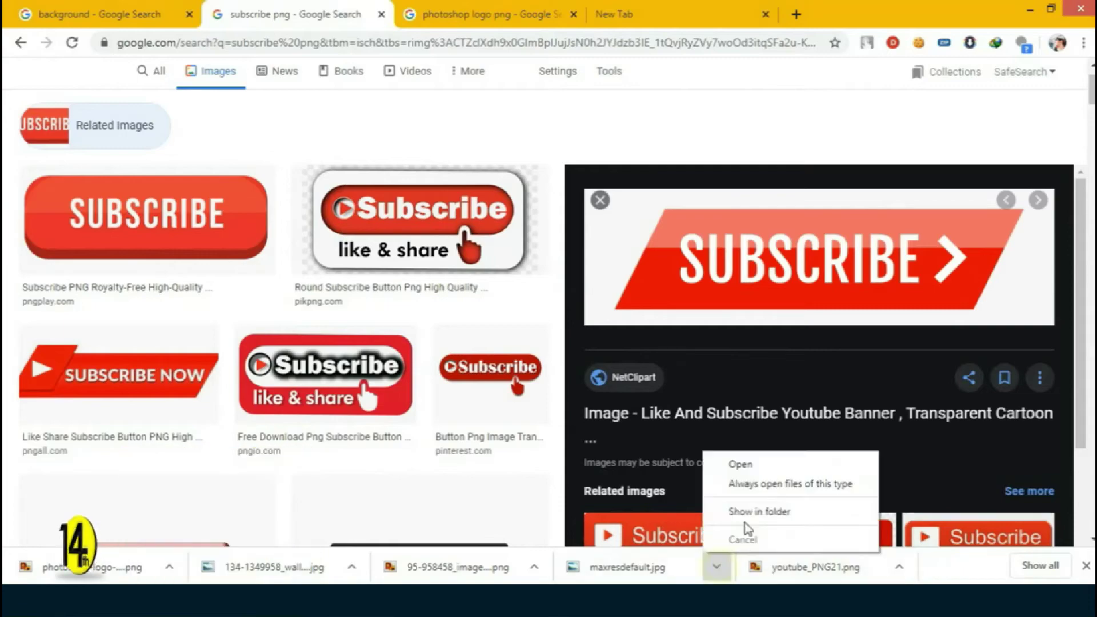
{"action": "left_click", "coordinate": [748, 521]}
{"action": "left_click_drag", "start_coordinate": [952, 337], "coordinate": [313, 413]}
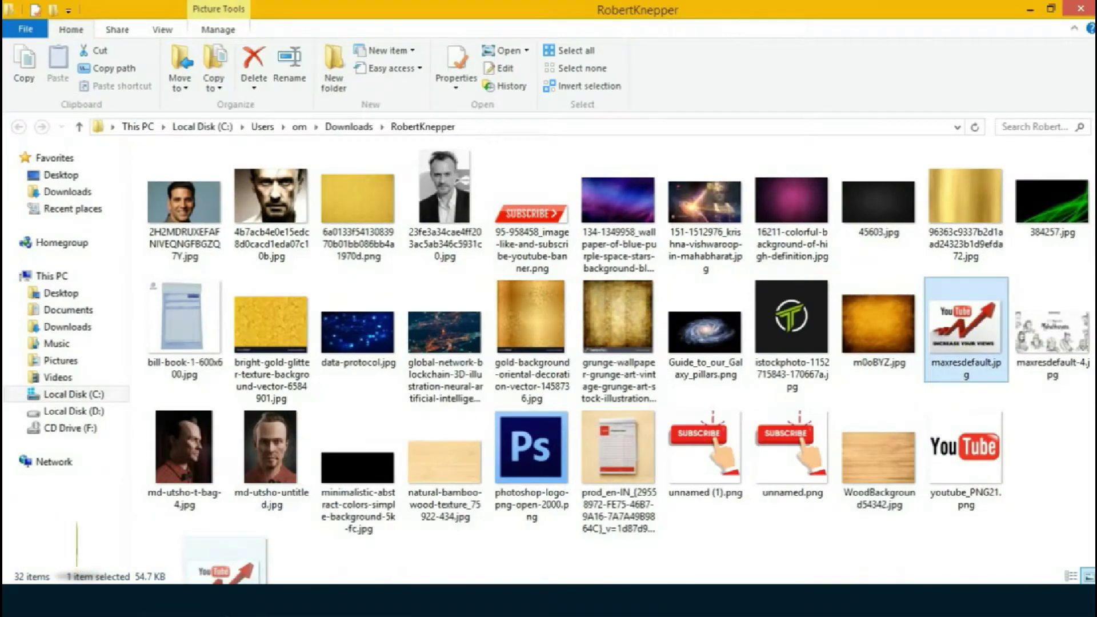
{"action": "mouse_move", "coordinate": [728, 131]}
{"action": "left_mouse_down"}
{"action": "mouse_move", "coordinate": [438, 428]}
{"action": "mouse_move", "coordinate": [446, 422]}
{"action": "mouse_move", "coordinate": [323, 411]}
{"action": "left_mouse_up"}
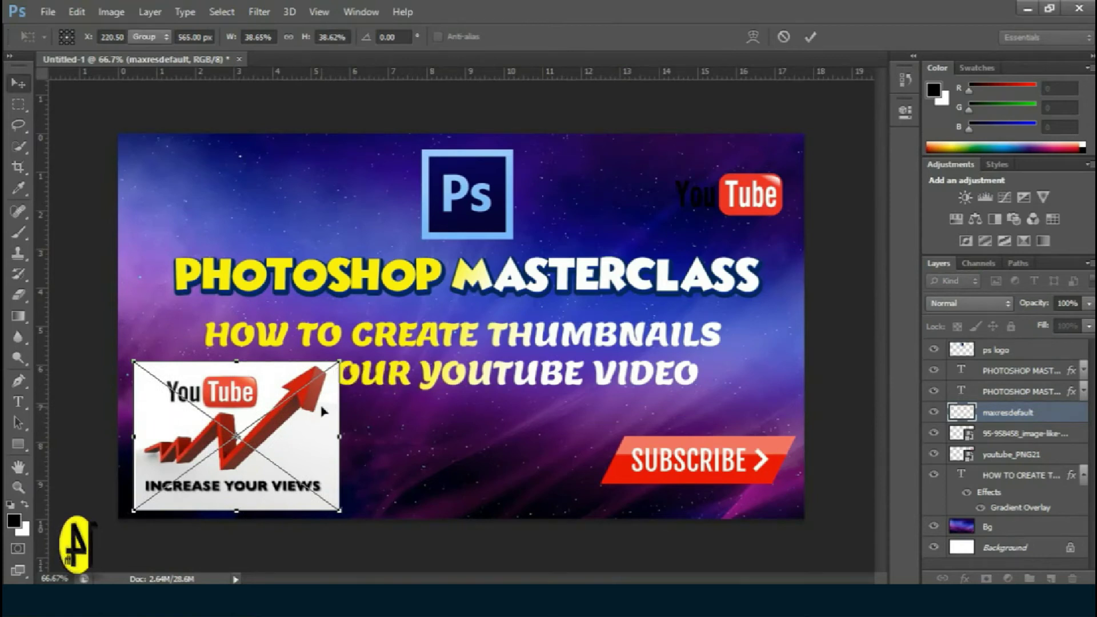
{"action": "key", "text": "Return"}
Move the SUBSCRIBE banner lower, nudge the YouTube logo, and reselect the maxresdefault layer.
{"action": "left_click_drag", "start_coordinate": [678, 460], "coordinate": [680, 479]}
{"action": "right_click", "coordinate": [737, 198]}
{"action": "left_click", "coordinate": [744, 204]}
{"action": "left_click_drag", "start_coordinate": [688, 214], "coordinate": [213, 398]}
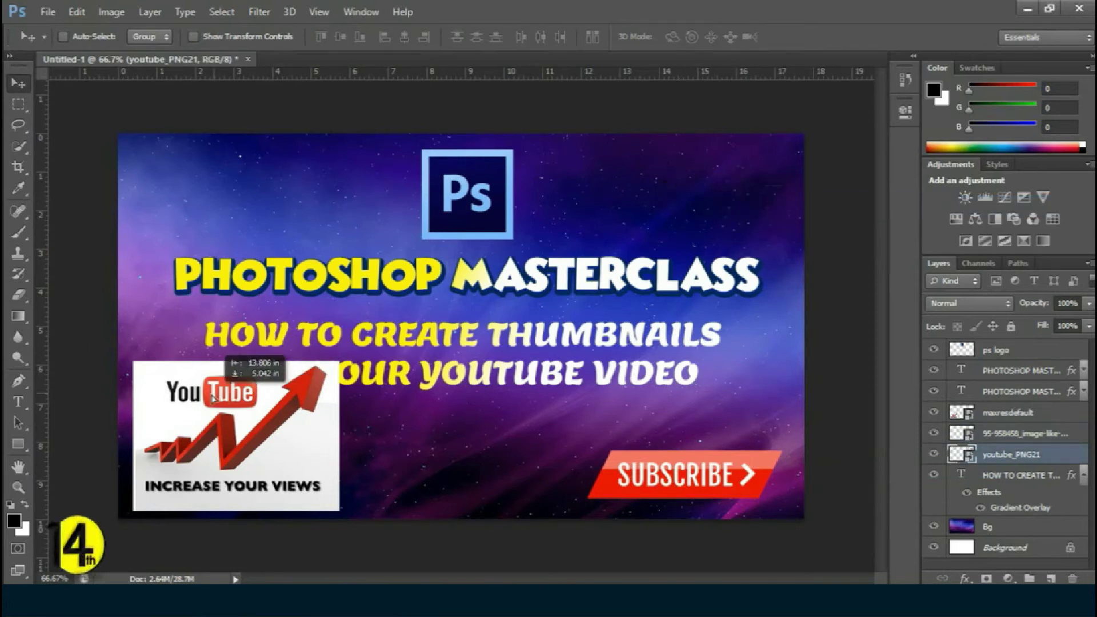
{"action": "key", "text": "ctrl+z"}
{"action": "mouse_move", "coordinate": [704, 200]}
{"action": "left_mouse_down"}
{"action": "mouse_move", "coordinate": [726, 200]}
{"action": "mouse_move", "coordinate": [727, 215]}
{"action": "left_mouse_up"}
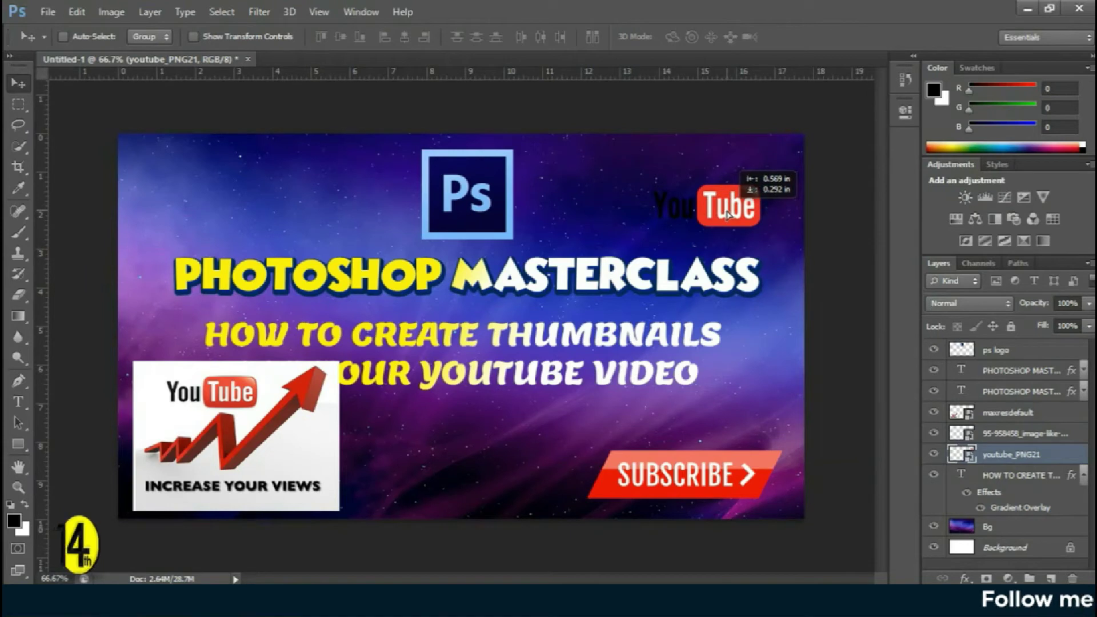
{"action": "right_click", "coordinate": [292, 418]}
{"action": "left_click", "coordinate": [290, 407]}
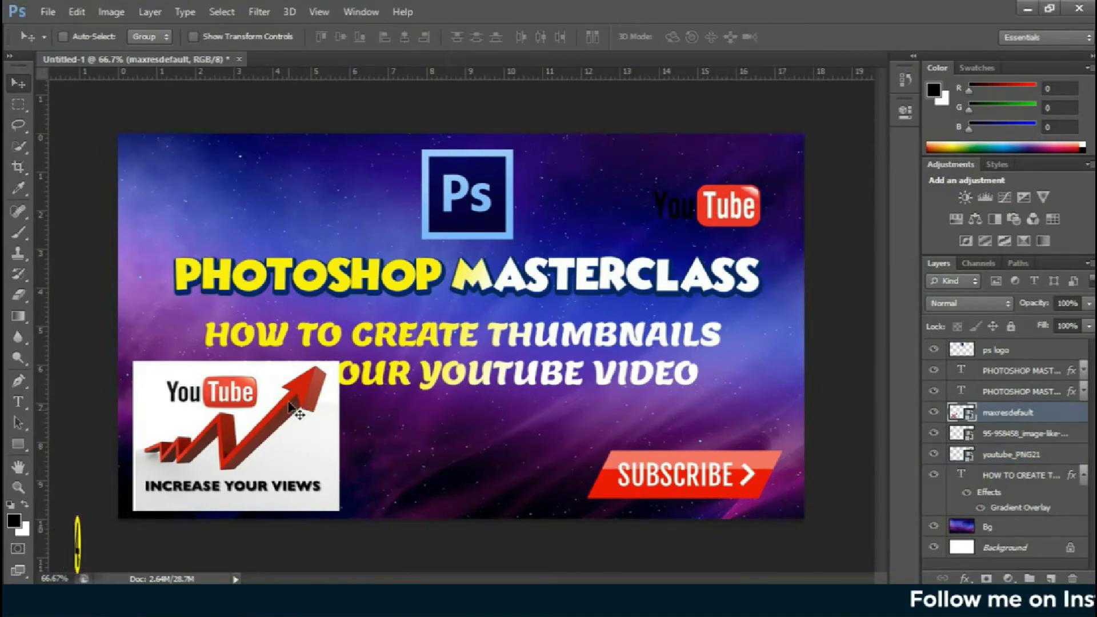
{"action": "left_click", "coordinate": [47, 11]}
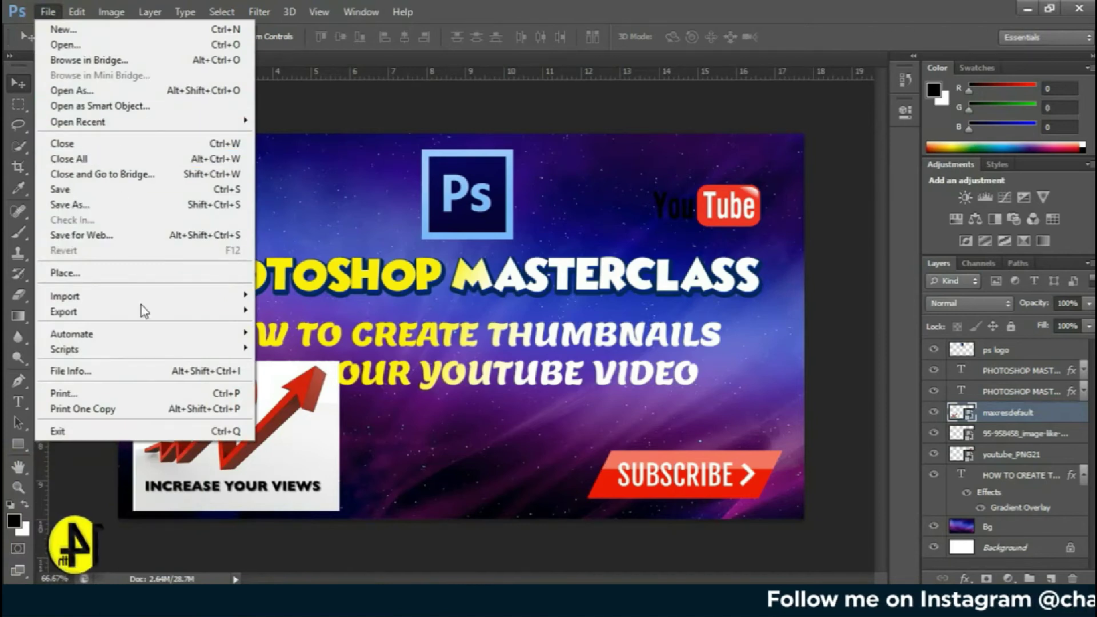
Place 14thdesignlogo.png from the 14th Design folder into the document.
{"action": "mouse_move", "coordinate": [64, 296]}
{"action": "left_click", "coordinate": [172, 273]}
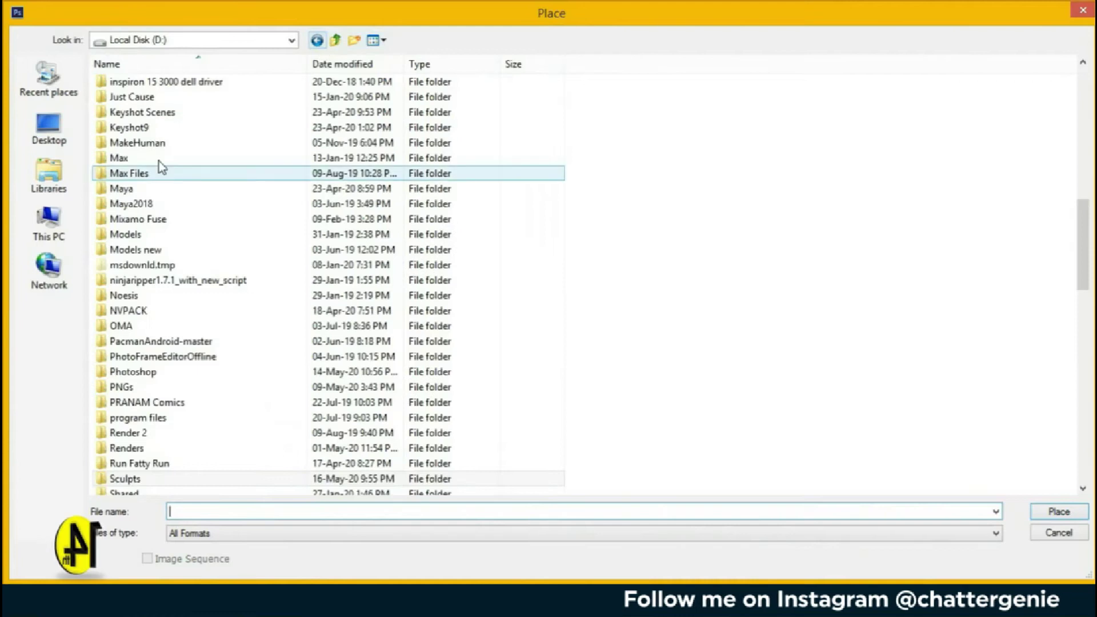
{"action": "scroll", "coordinate": [165, 126], "scroll_direction": "up", "scroll_amount": 5}
{"action": "double_click", "coordinate": [167, 89]}
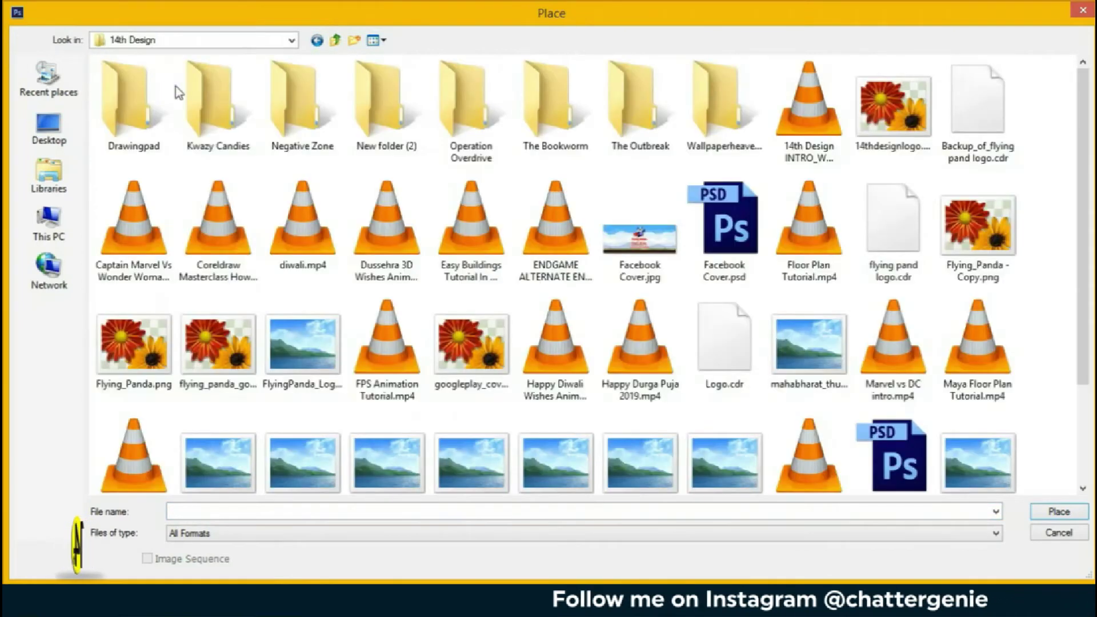
{"action": "left_click", "coordinate": [920, 121]}
{"action": "double_click", "coordinate": [920, 121]}
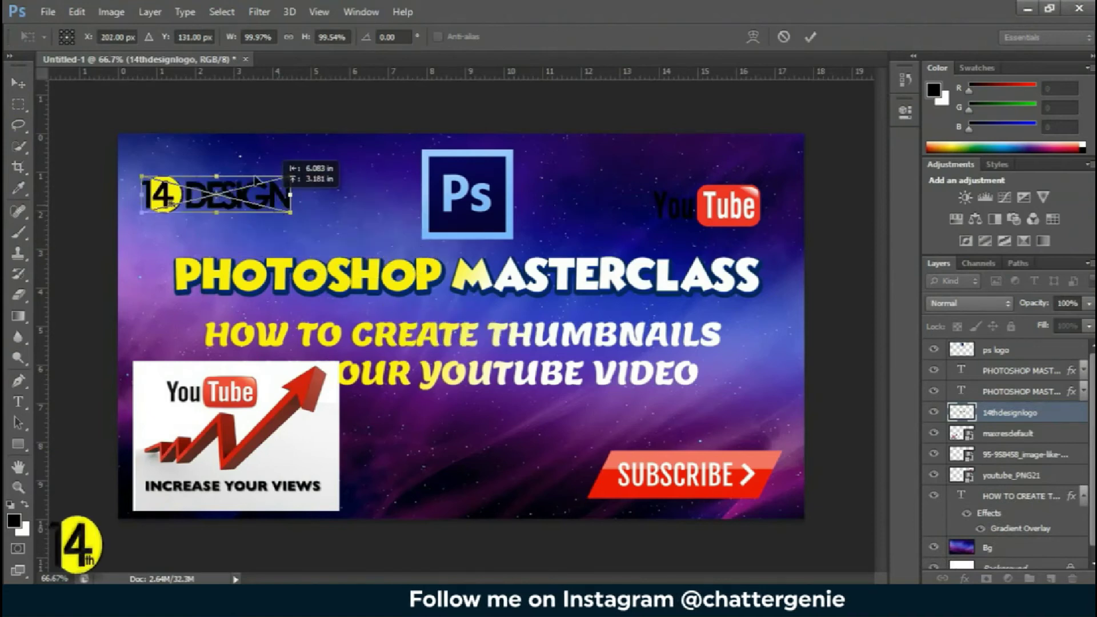
Position the 14th Design logo in the top-left corner and move the subtitle up slightly.
{"action": "left_click_drag", "start_coordinate": [294, 214], "coordinate": [187, 145]}
{"action": "mouse_move", "coordinate": [440, 80]}
{"action": "left_mouse_down"}
{"action": "mouse_move", "coordinate": [461, 144]}
{"action": "mouse_move", "coordinate": [486, 149]}
{"action": "left_mouse_up"}
{"action": "key", "text": "Return"}
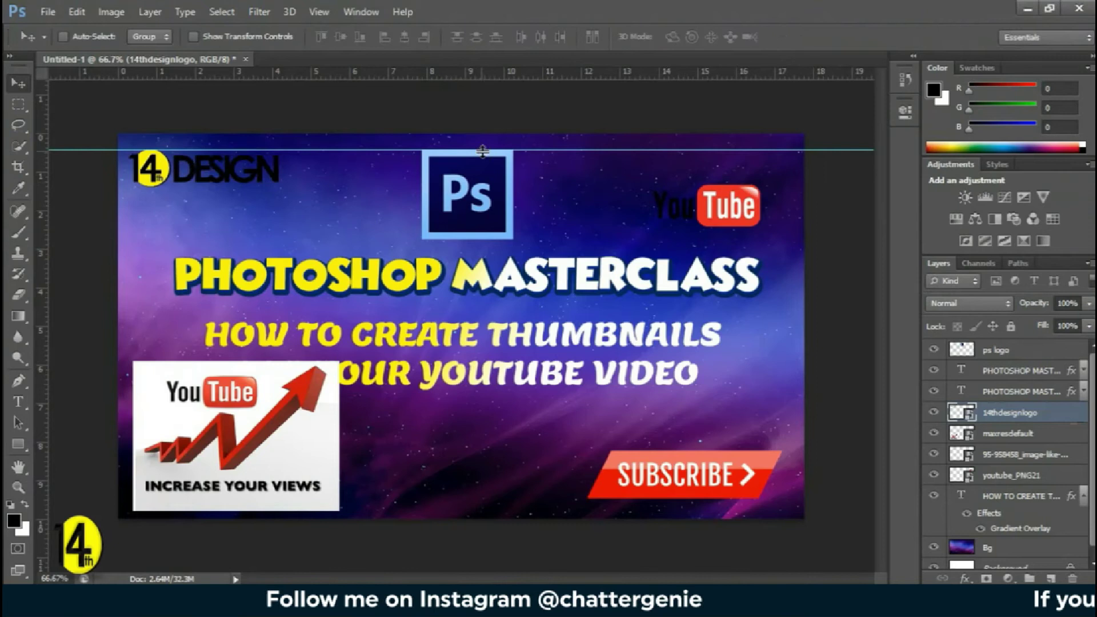
{"action": "left_click_drag", "start_coordinate": [235, 180], "coordinate": [249, 179]}
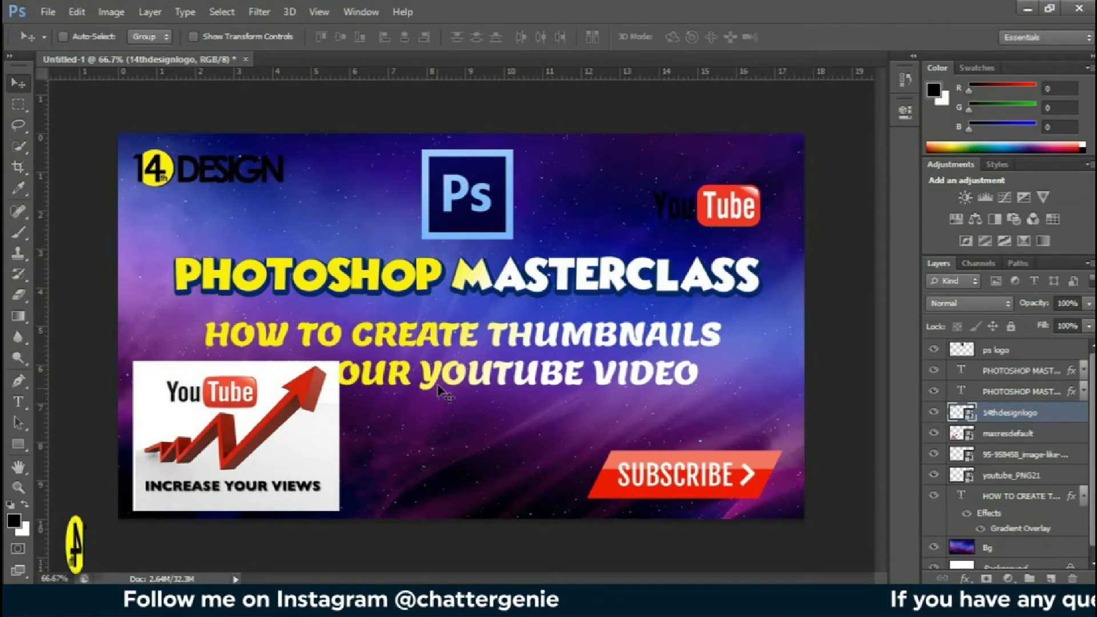
{"action": "left_click_drag", "start_coordinate": [439, 390], "coordinate": [452, 337]}
Break the subtitle so YOUTUBE VIDEO starts its own line, right-aligning the lower lines.
{"action": "left_click", "coordinate": [17, 402]}
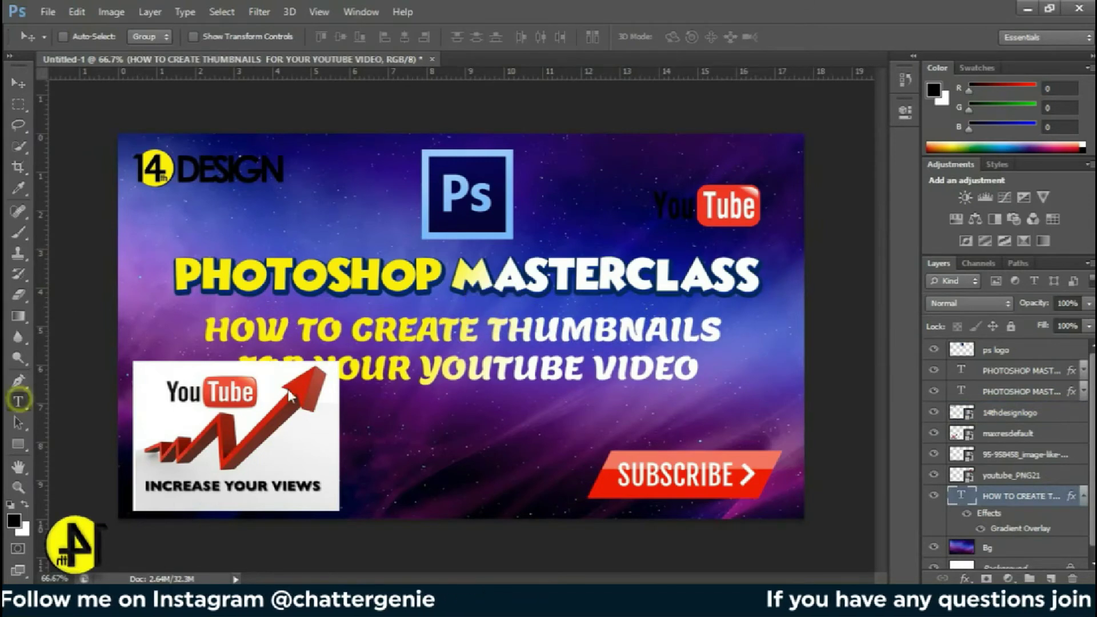
{"action": "left_click", "coordinate": [237, 353]}
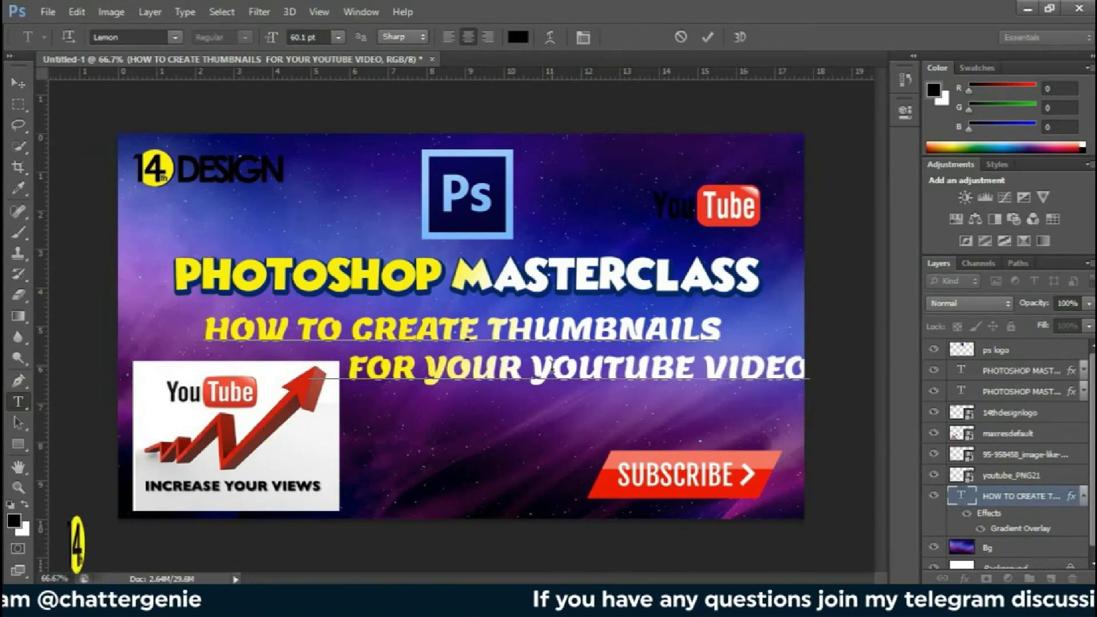
{"action": "key", "text": "Return"}
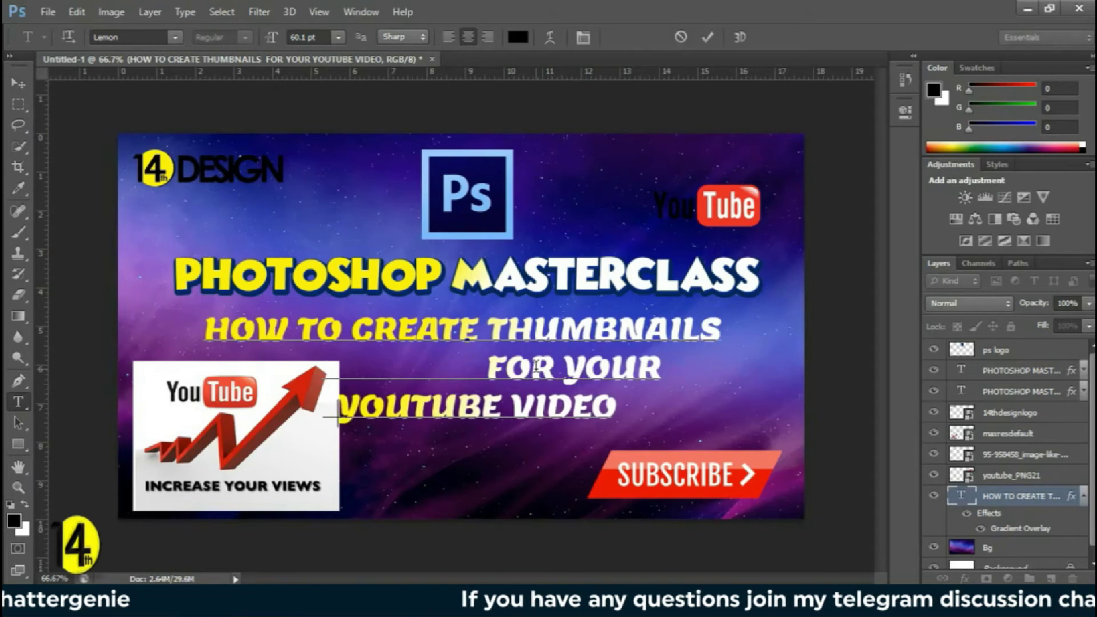
{"action": "left_click_drag", "start_coordinate": [626, 403], "coordinate": [505, 370]}
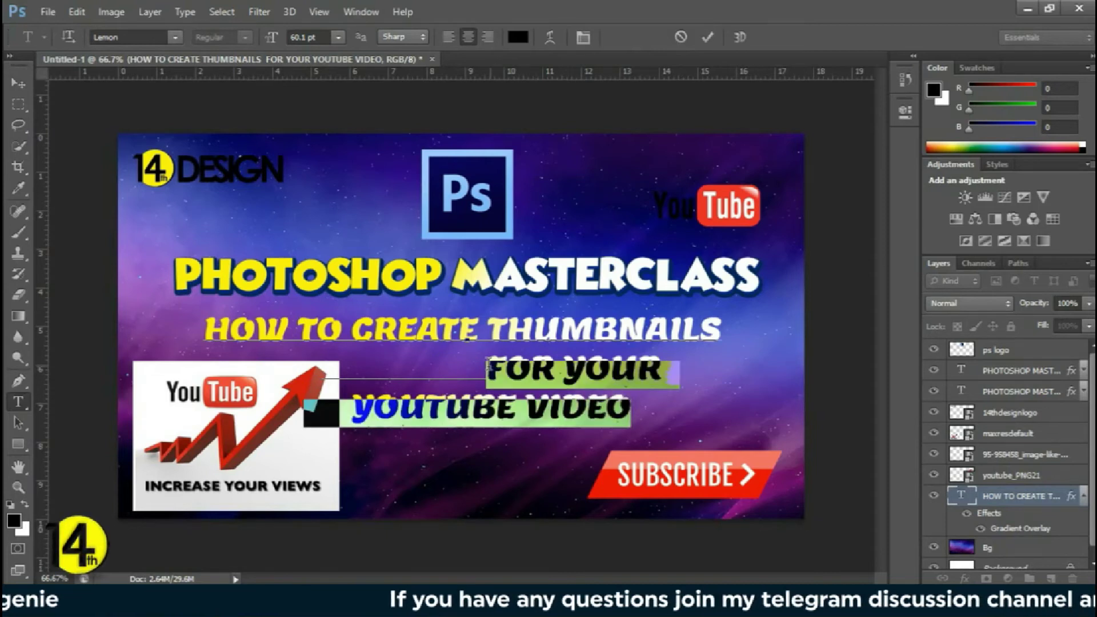
{"action": "left_click", "coordinate": [487, 38]}
{"action": "left_click", "coordinate": [285, 371]}
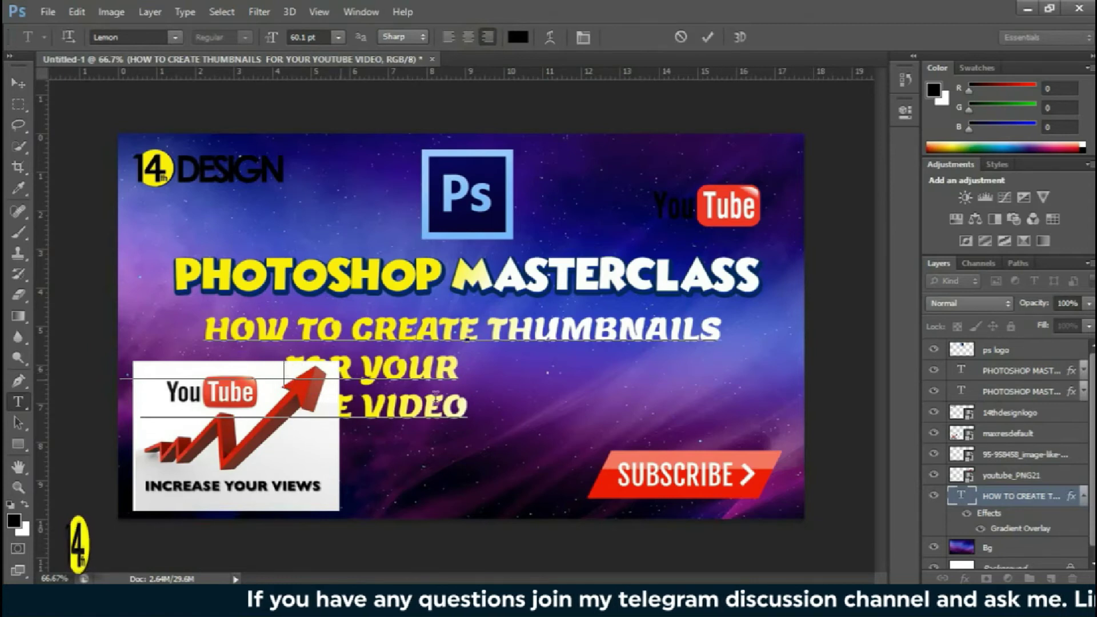
Centre-align the subtitle and delete the leading spaces before FOR YOUR.
{"action": "key", "text": "ctrl"}
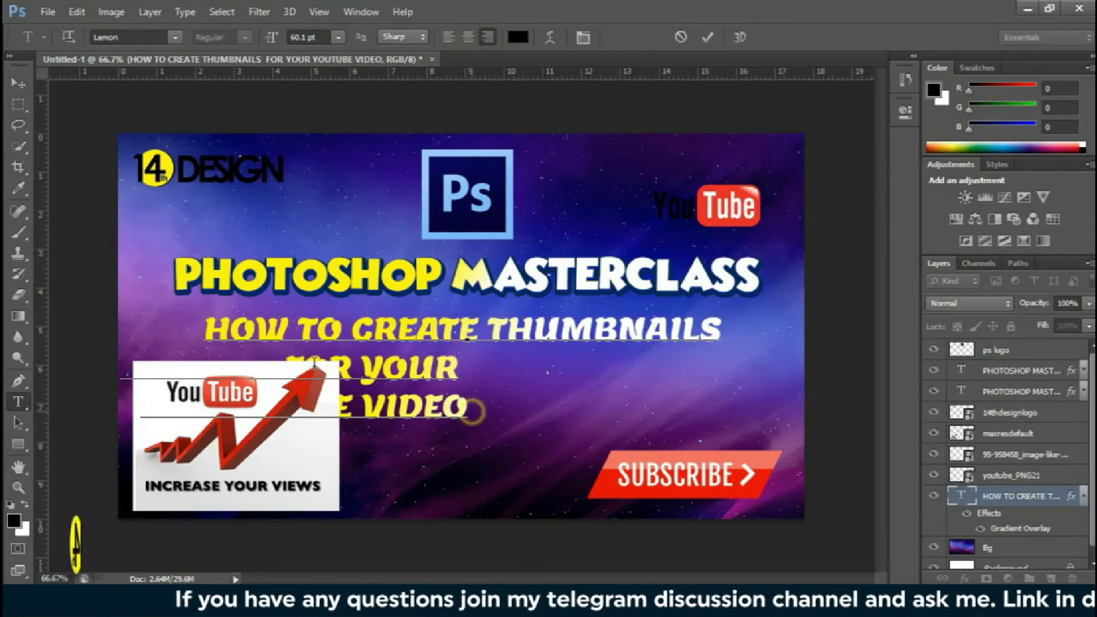
{"action": "key", "text": "ctrl+a"}
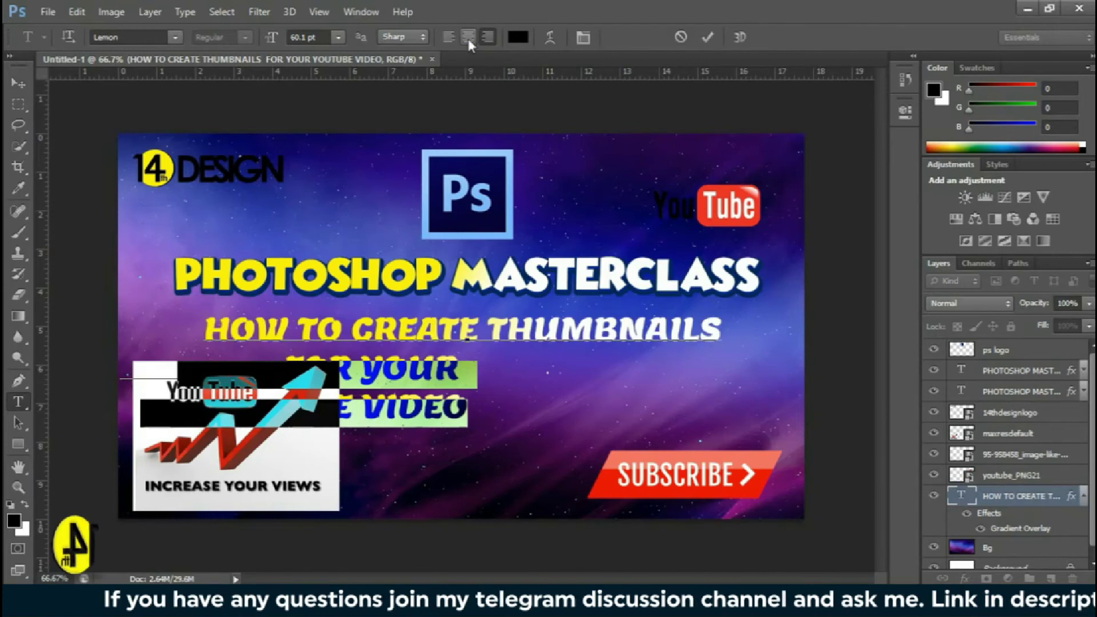
{"action": "left_click", "coordinate": [468, 39]}
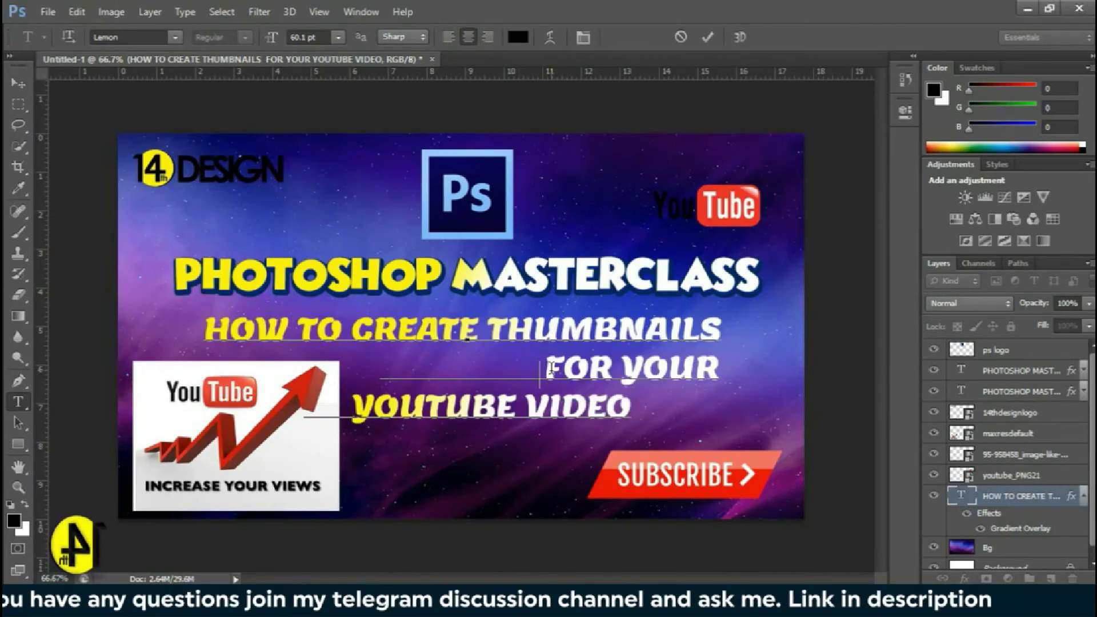
{"action": "key", "text": "BackSpace"}
{"action": "key", "text": "BackSpace"}
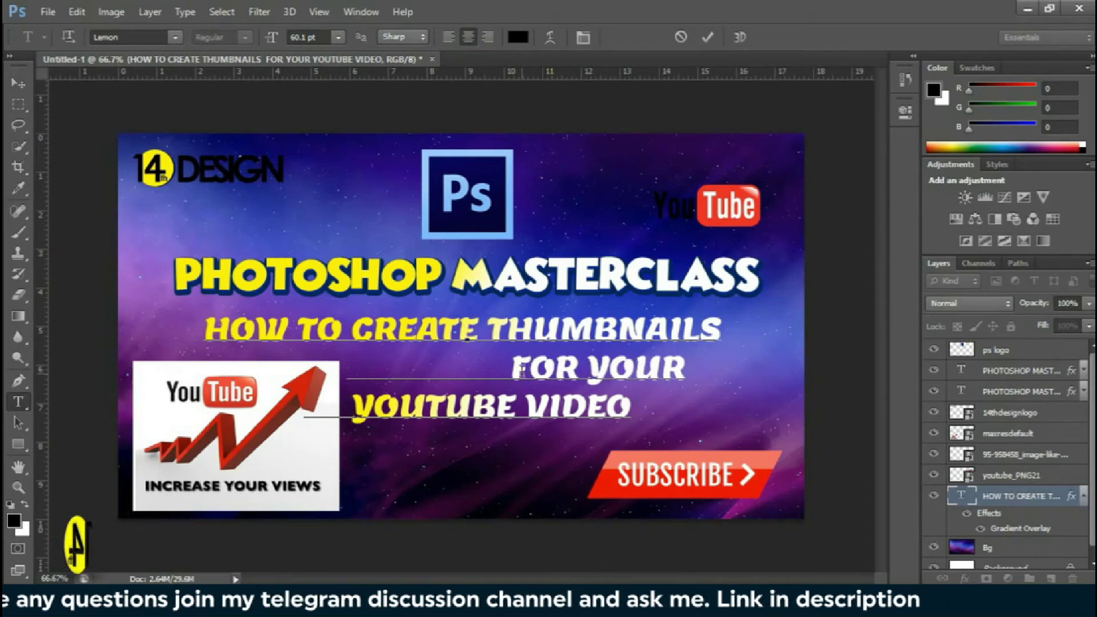
{"action": "left_click_drag", "start_coordinate": [478, 372], "coordinate": [369, 375]}
{"action": "key", "text": "BackSpace"}
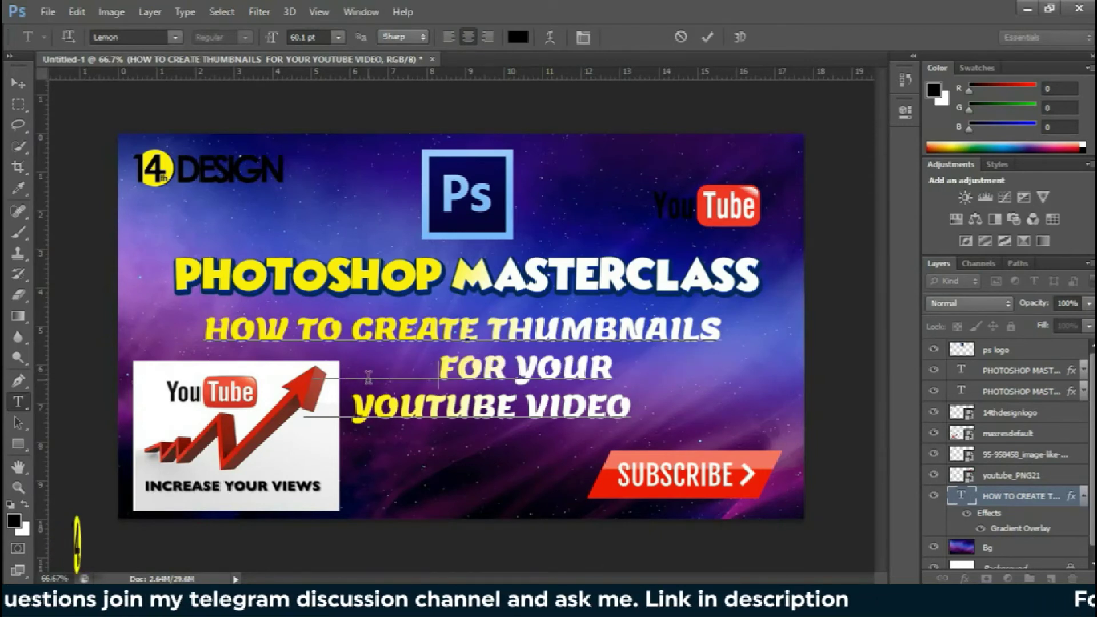
{"action": "key", "text": "BackSpace"}
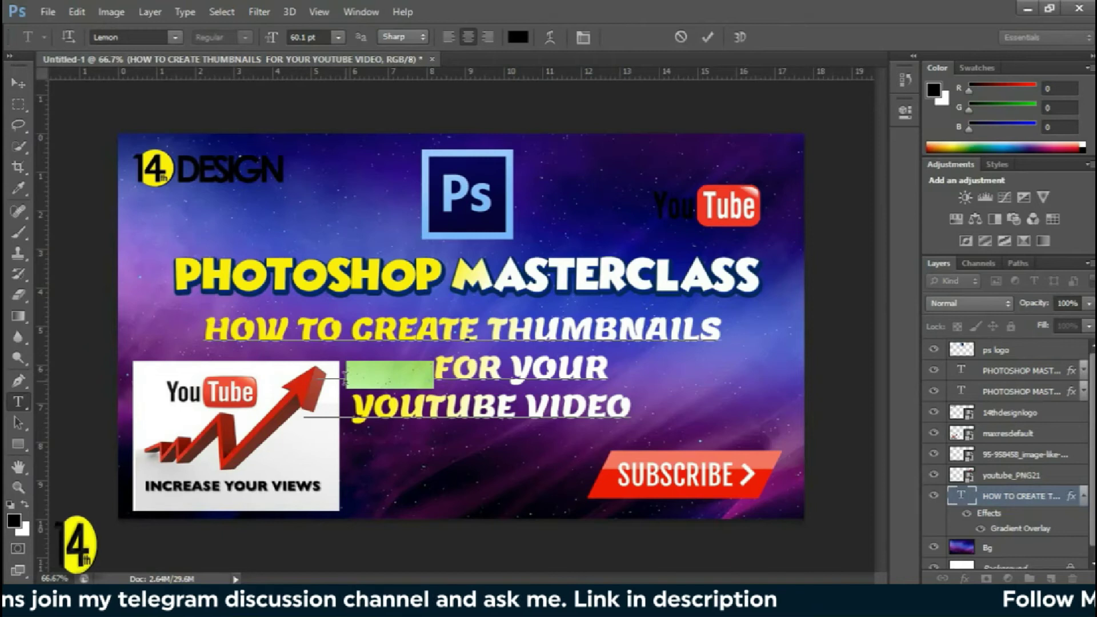
{"action": "key", "text": "BackSpace"}
{"action": "key", "text": "BackSpace"}
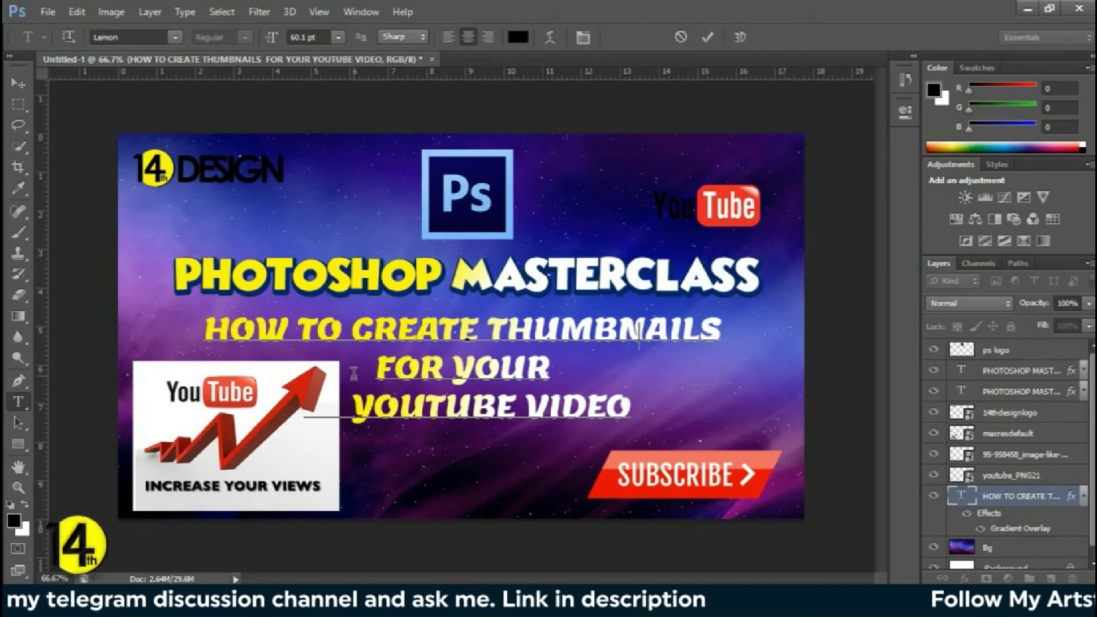
{"action": "key", "text": "BackSpace"}
{"action": "key", "text": "BackSpace"}
Undo an extra deletion, remove a stray backslash, and select the word YOUTUBE.
{"action": "key", "text": "ctrl+z"}
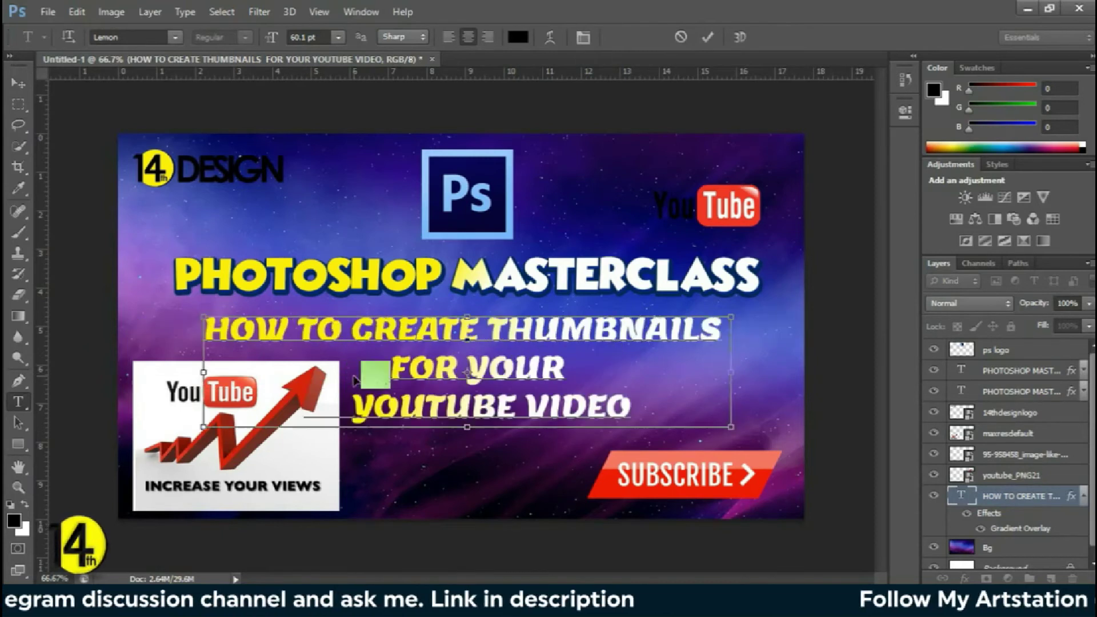
{"action": "left_click", "coordinate": [394, 376]}
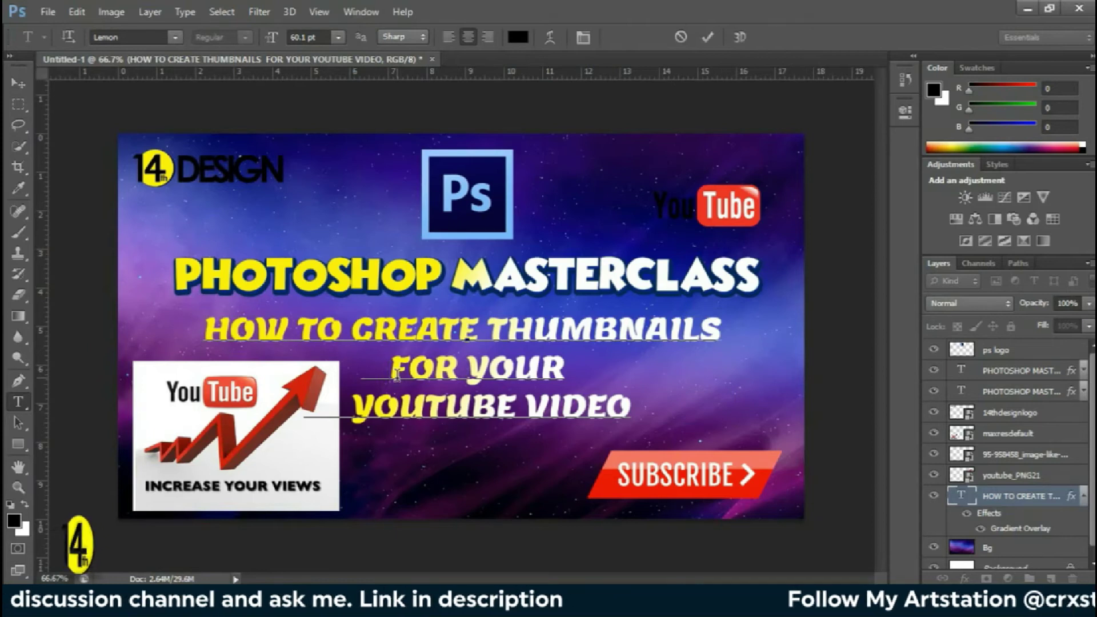
{"action": "type", "text": "\\"}
{"action": "key", "text": "BackSpace"}
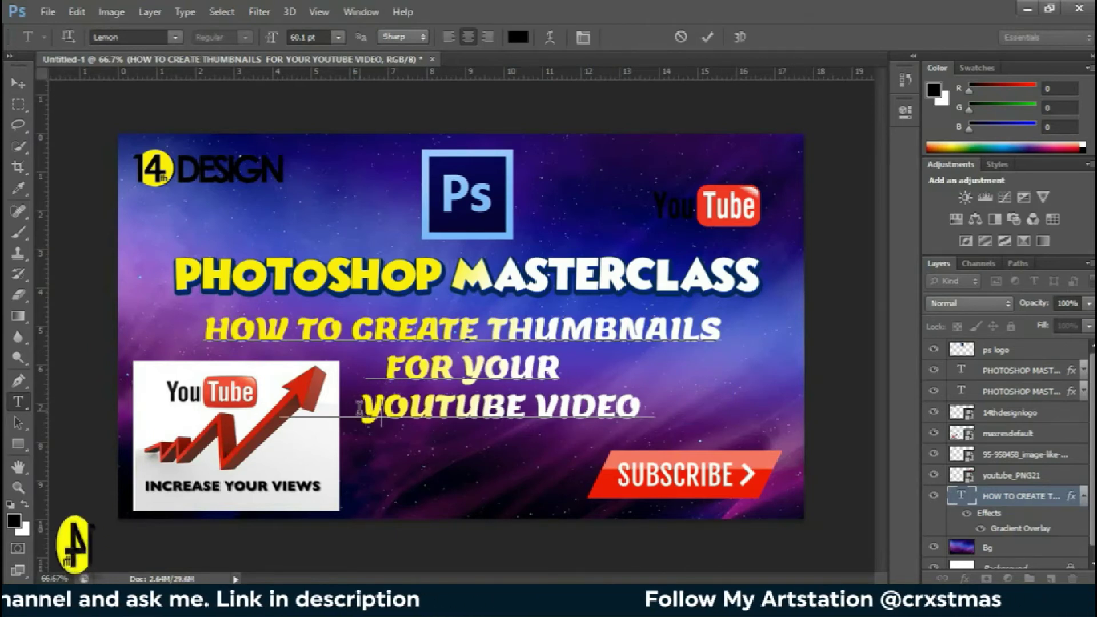
{"action": "left_click_drag", "start_coordinate": [381, 410], "coordinate": [501, 409]}
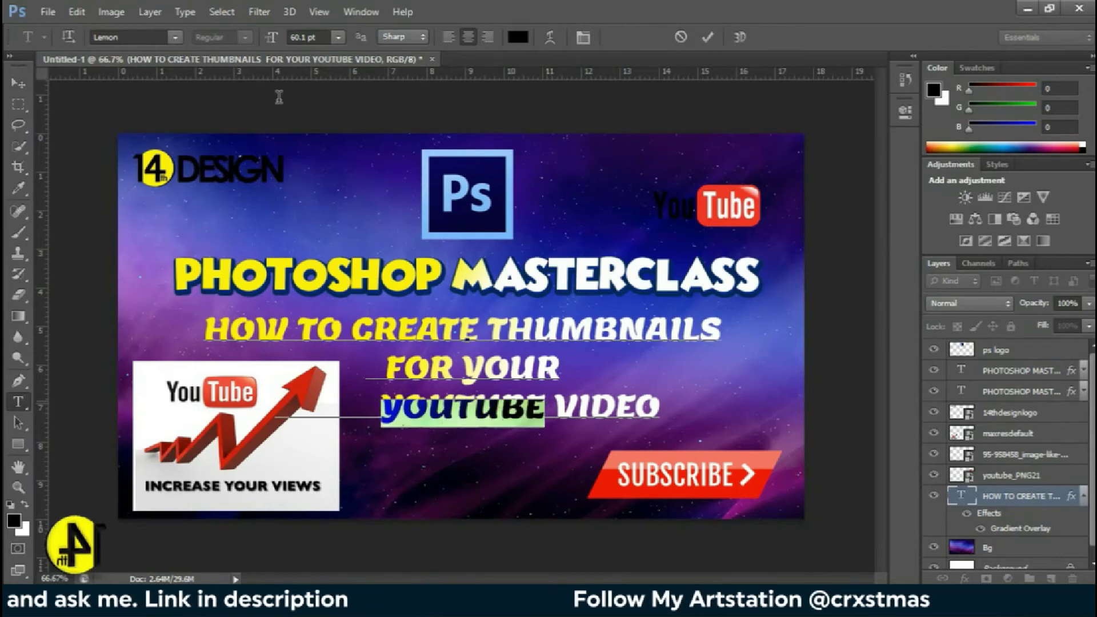
Set the word YOUTUBE to Lithos Pro Black at 70.1 pt.
{"action": "left_click", "coordinate": [176, 37]}
{"action": "left_click", "coordinate": [243, 111]}
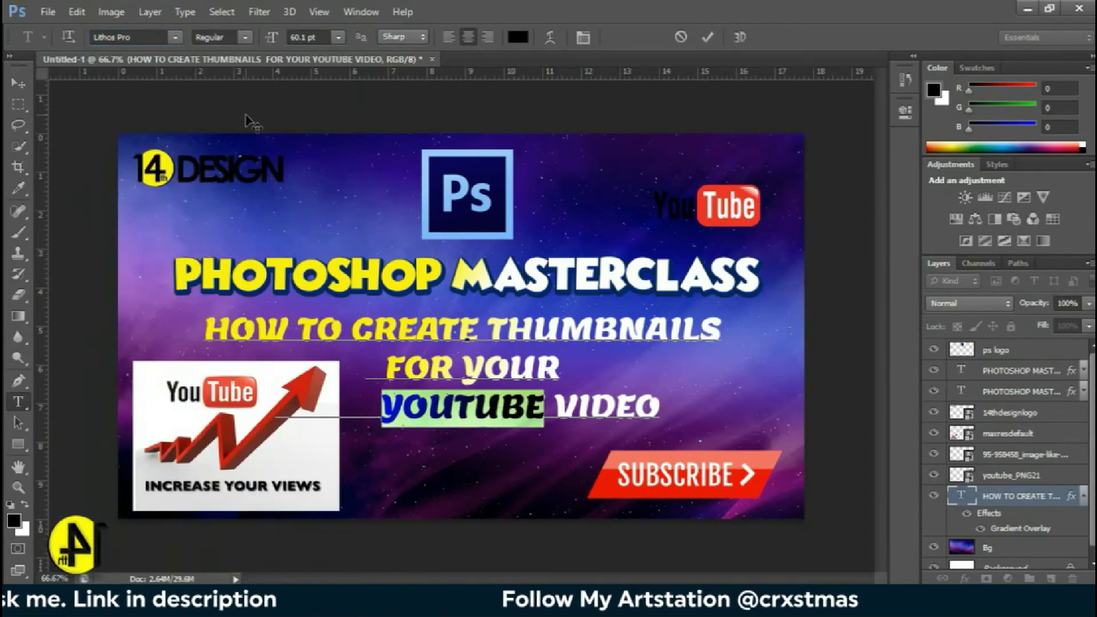
{"action": "left_click", "coordinate": [250, 56]}
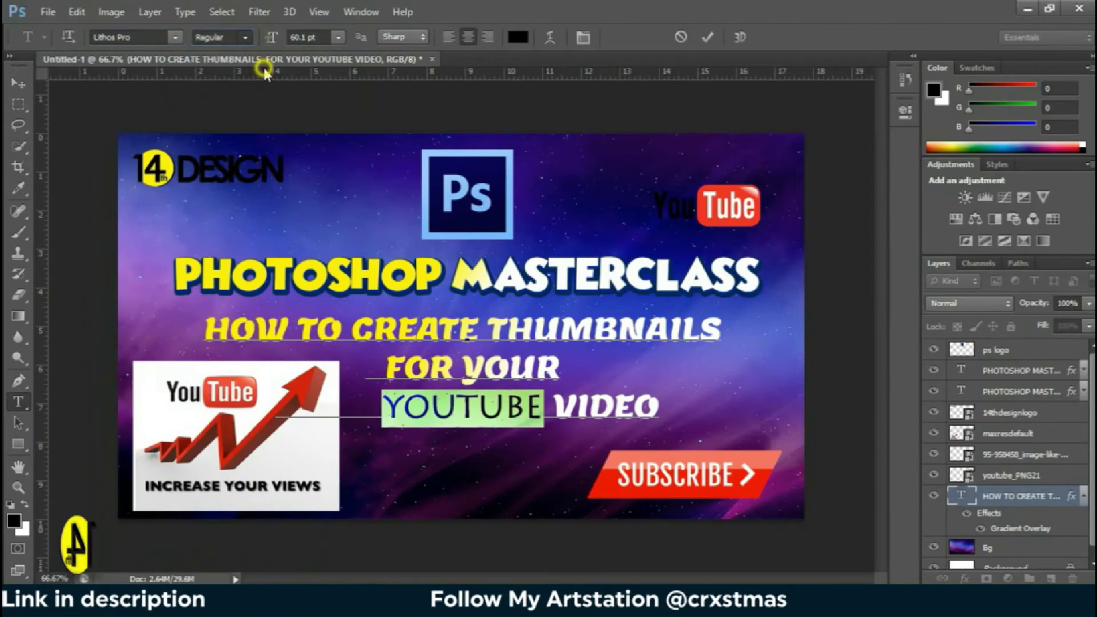
{"action": "left_click", "coordinate": [342, 37]}
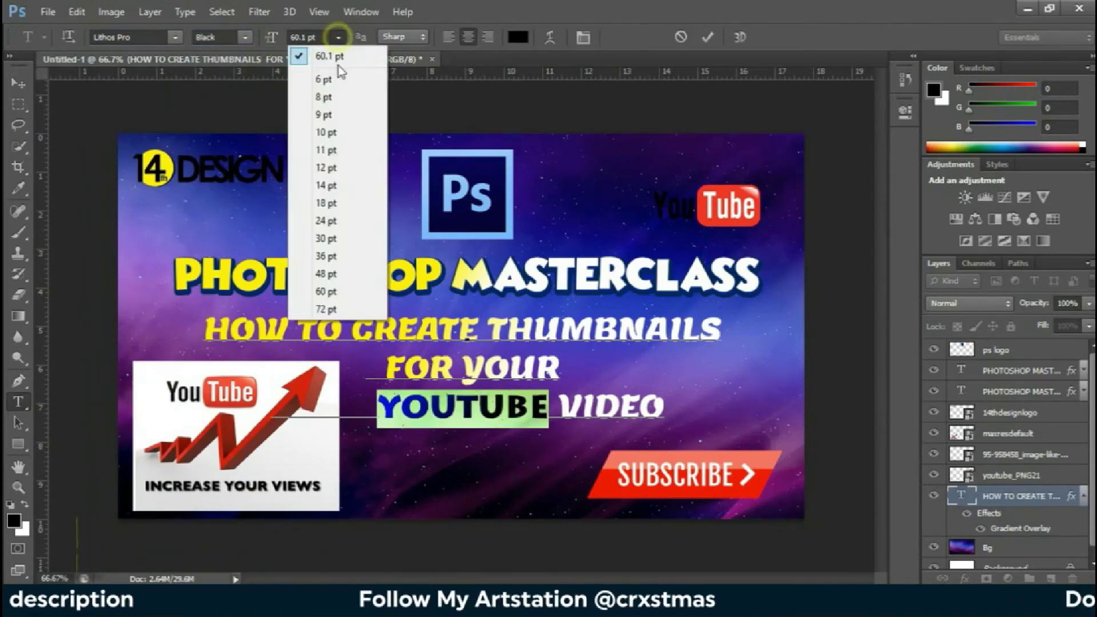
{"action": "left_click", "coordinate": [258, 56]}
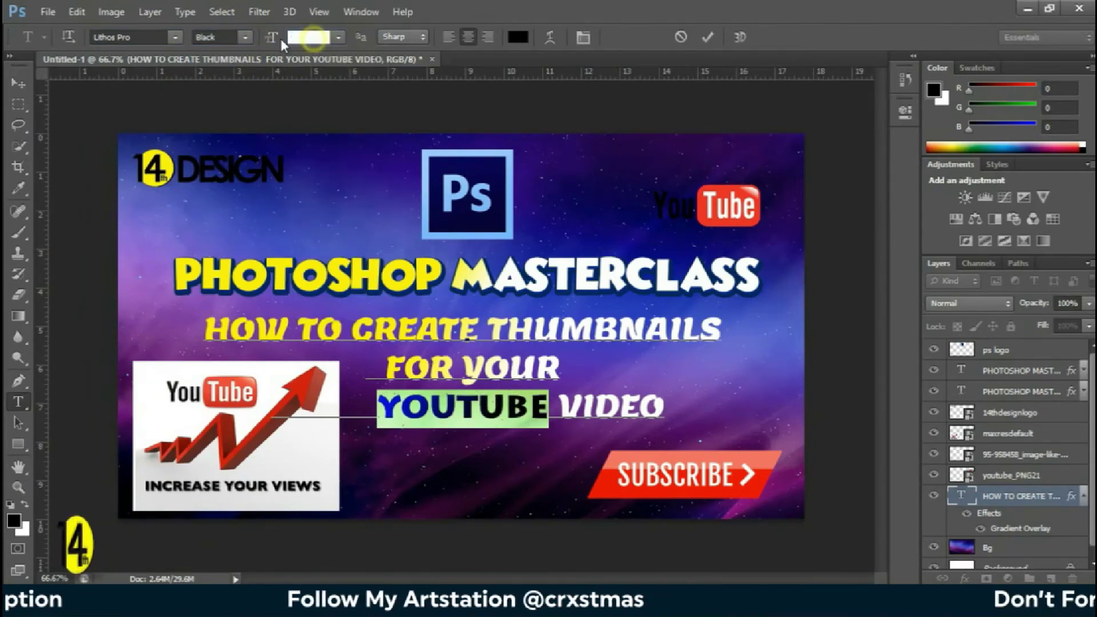
{"action": "left_click_drag", "start_coordinate": [275, 42], "coordinate": [277, 45]}
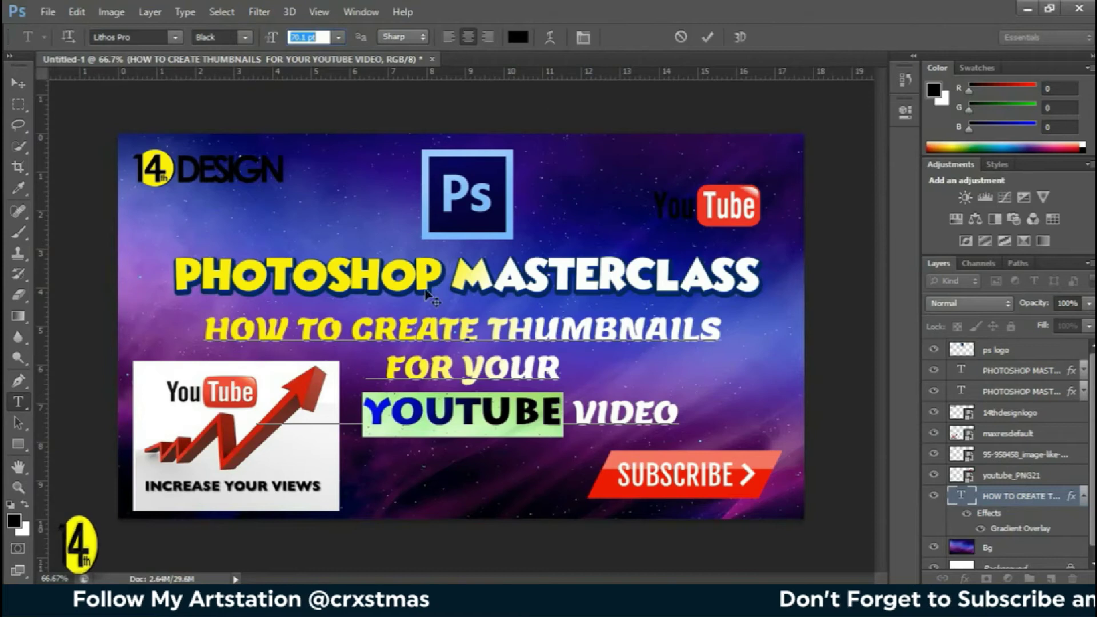
Try a red colour for YOUTUBE, cancel it, and commit the text edit.
{"action": "left_click", "coordinate": [517, 37]}
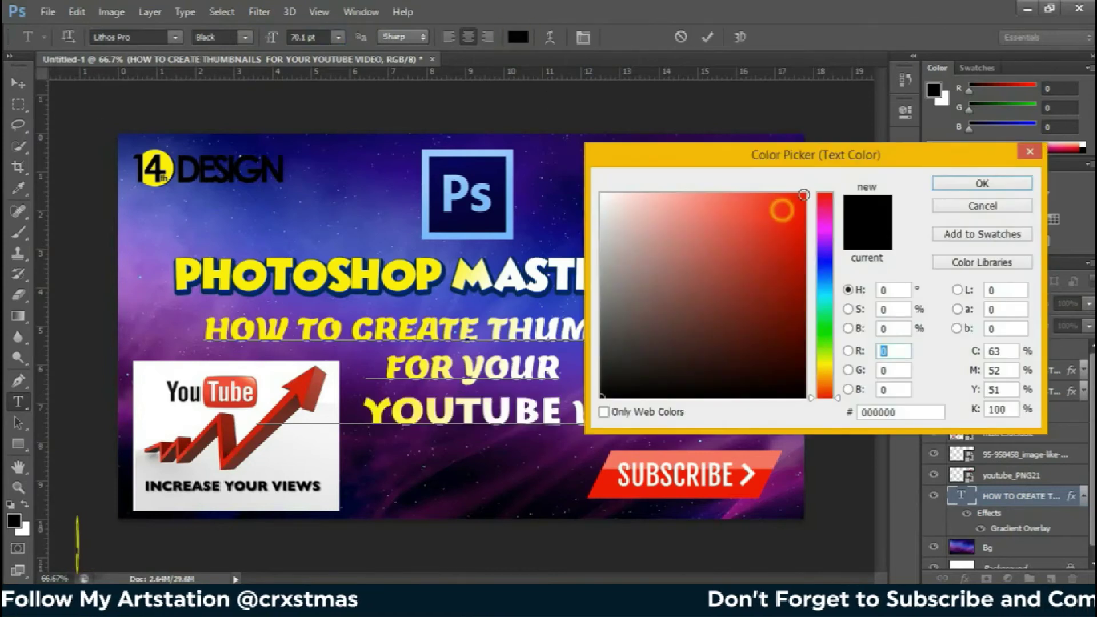
{"action": "left_click_drag", "start_coordinate": [781, 208], "coordinate": [803, 195]}
{"action": "left_click", "coordinate": [971, 206]}
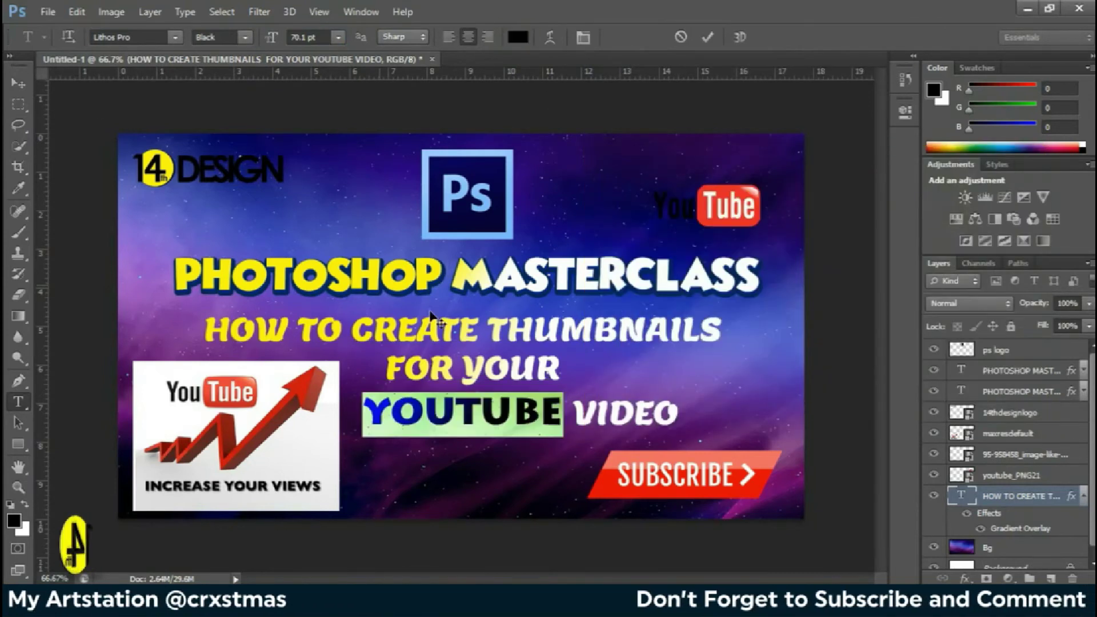
{"action": "key", "text": "ctrl+Return"}
{"action": "key", "text": "v"}
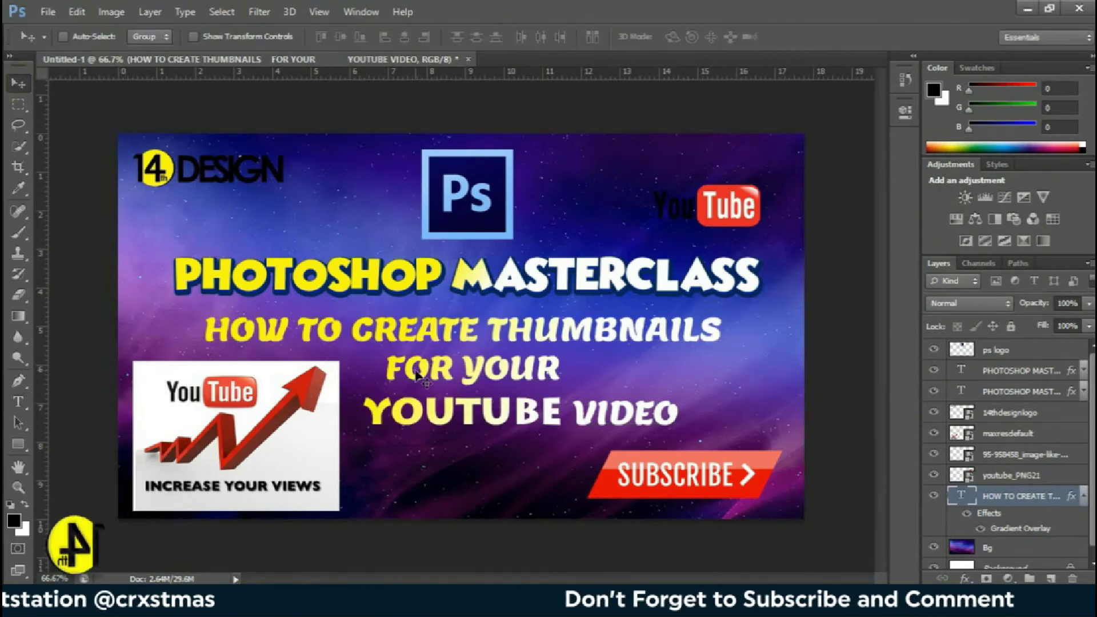
Add a Drop Shadow with distance 8 and spread 10 to the three-line subtitle.
{"action": "left_click", "coordinate": [1083, 496]}
{"action": "left_click", "coordinate": [965, 578]}
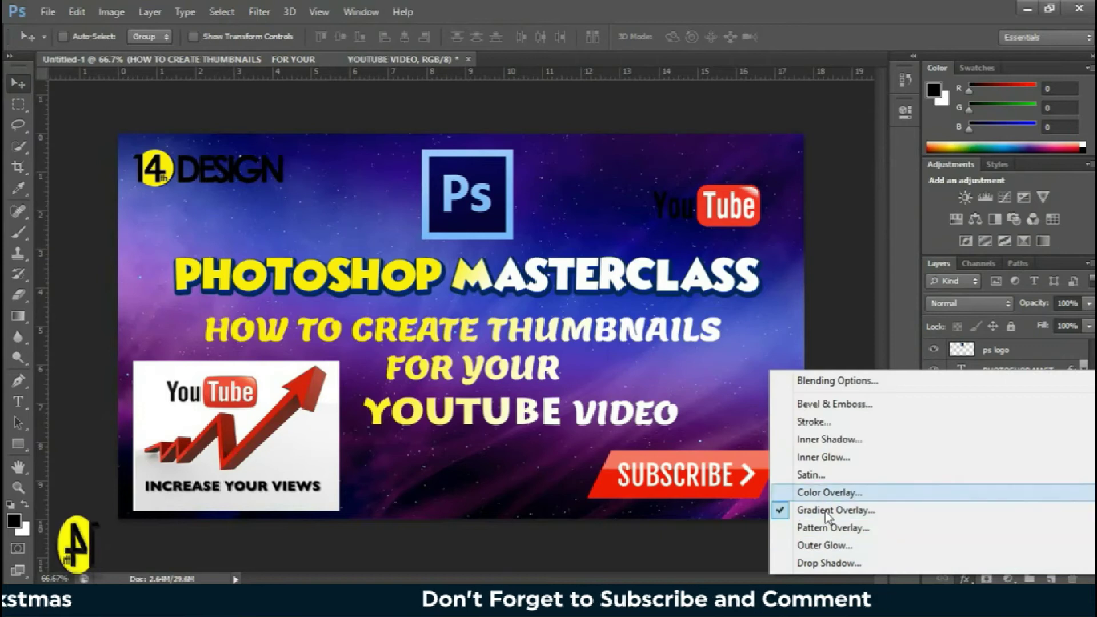
{"action": "left_click", "coordinate": [836, 563]}
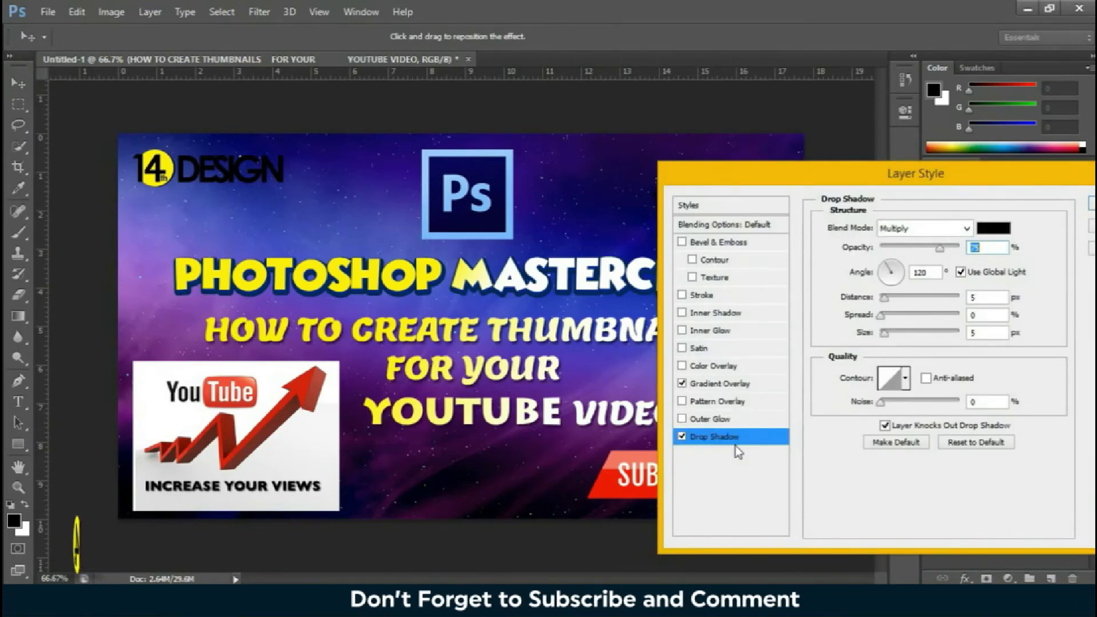
{"action": "left_click", "coordinate": [884, 297]}
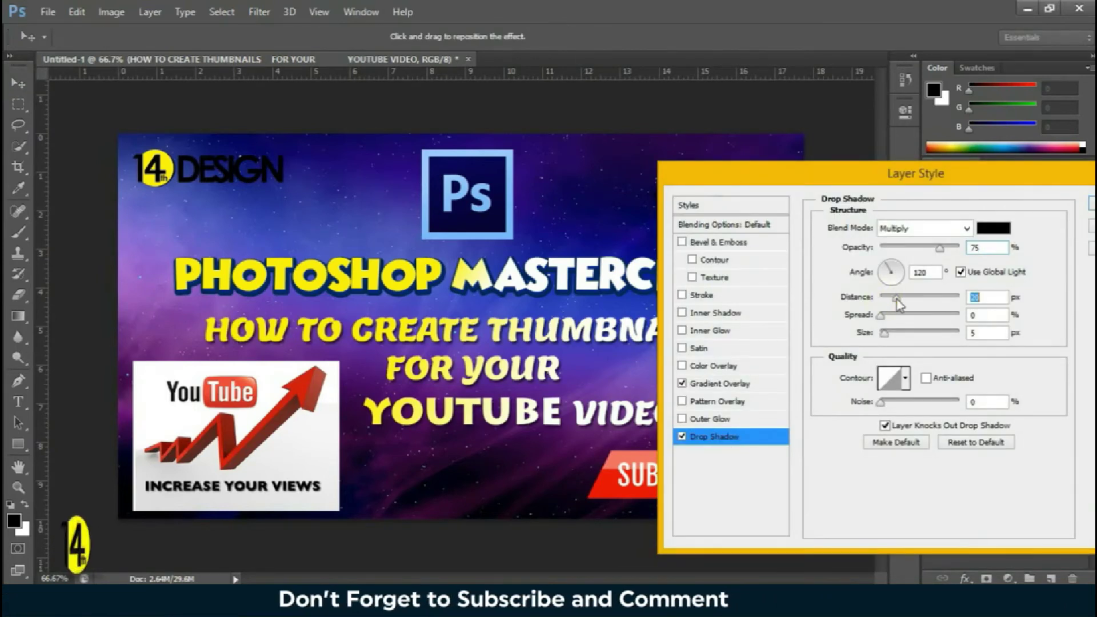
{"action": "mouse_move", "coordinate": [886, 299]}
{"action": "left_mouse_down"}
{"action": "mouse_move", "coordinate": [886, 342]}
{"action": "mouse_move", "coordinate": [890, 334]}
{"action": "left_mouse_up"}
{"action": "left_click", "coordinate": [967, 311]}
{"action": "type", "text": "10"}
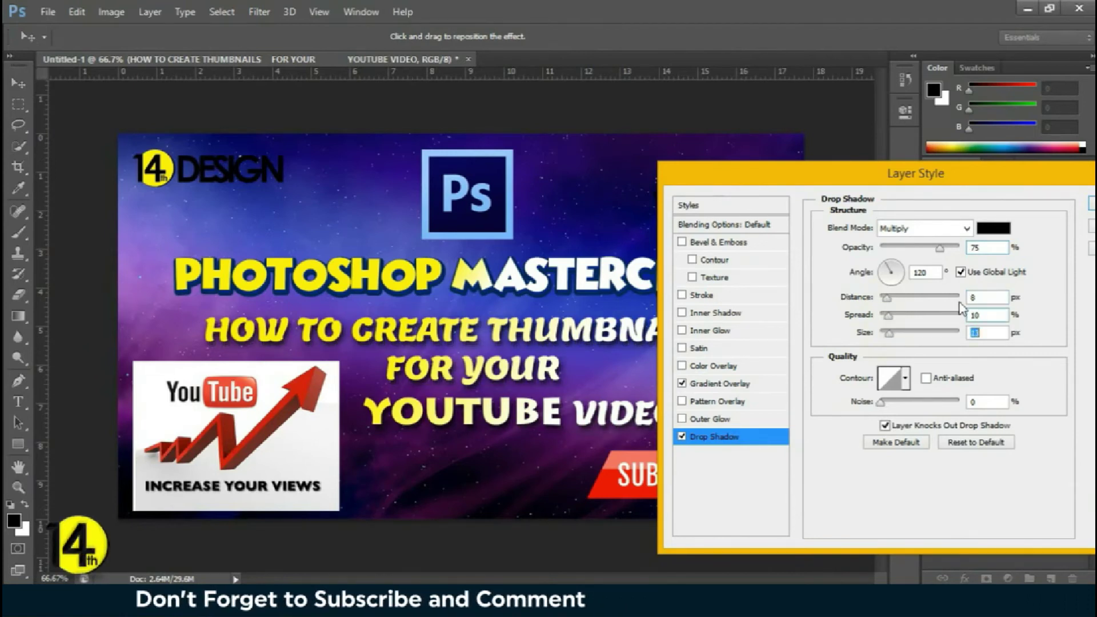
{"action": "key", "text": "Return"}
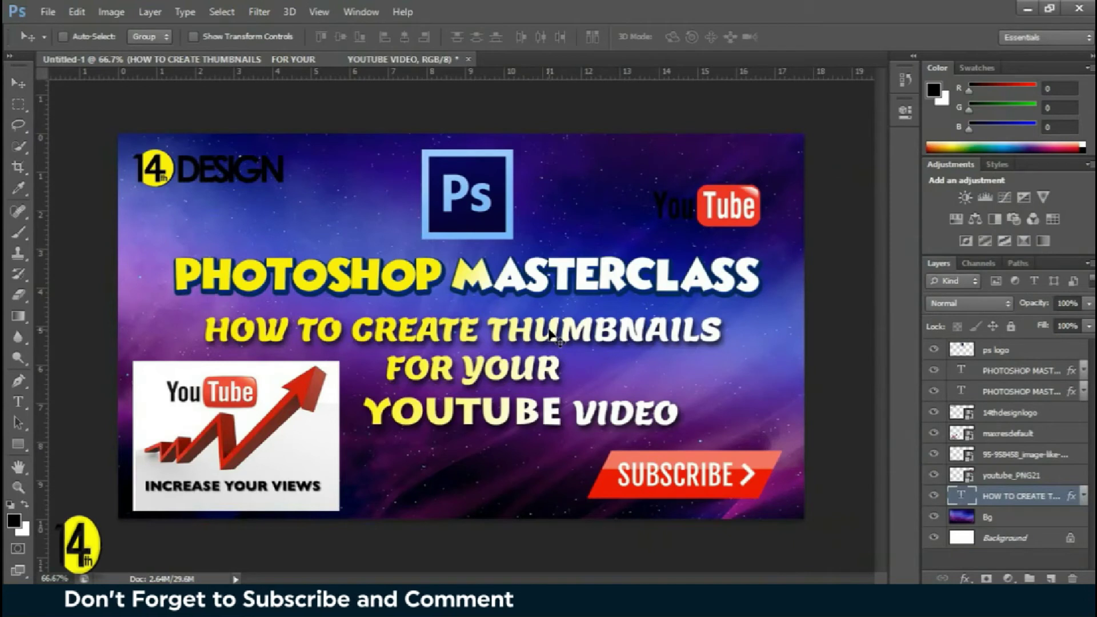
Scale the subtitle up slightly with Free Transform.
{"action": "key", "text": "ctrl+t"}
{"action": "left_click_drag", "start_coordinate": [204, 317], "coordinate": [175, 302]}
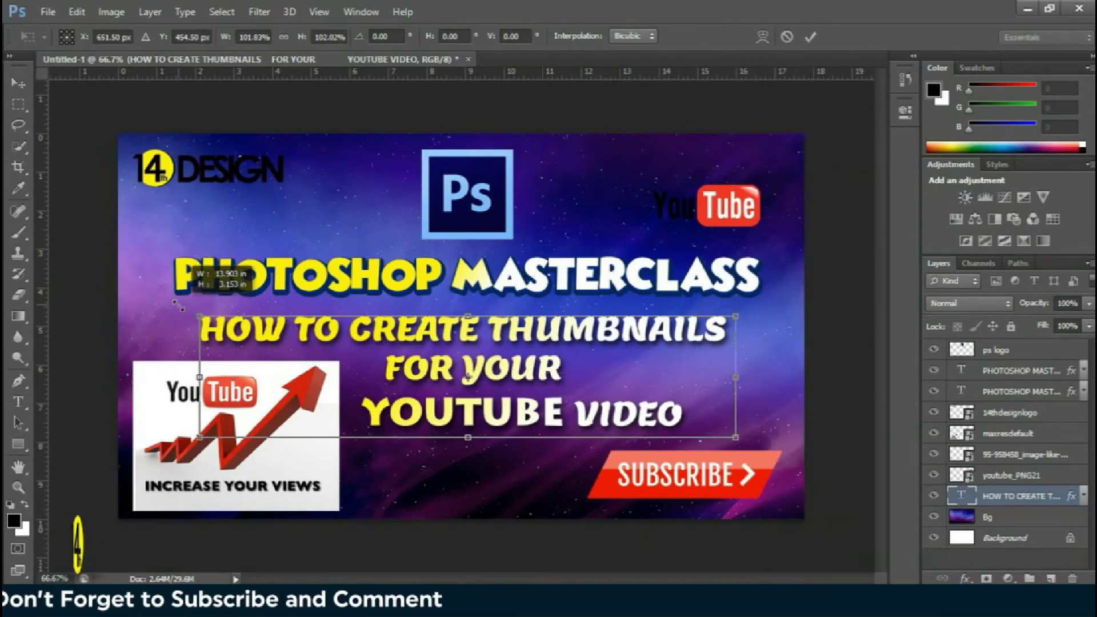
{"action": "key", "text": "Return"}
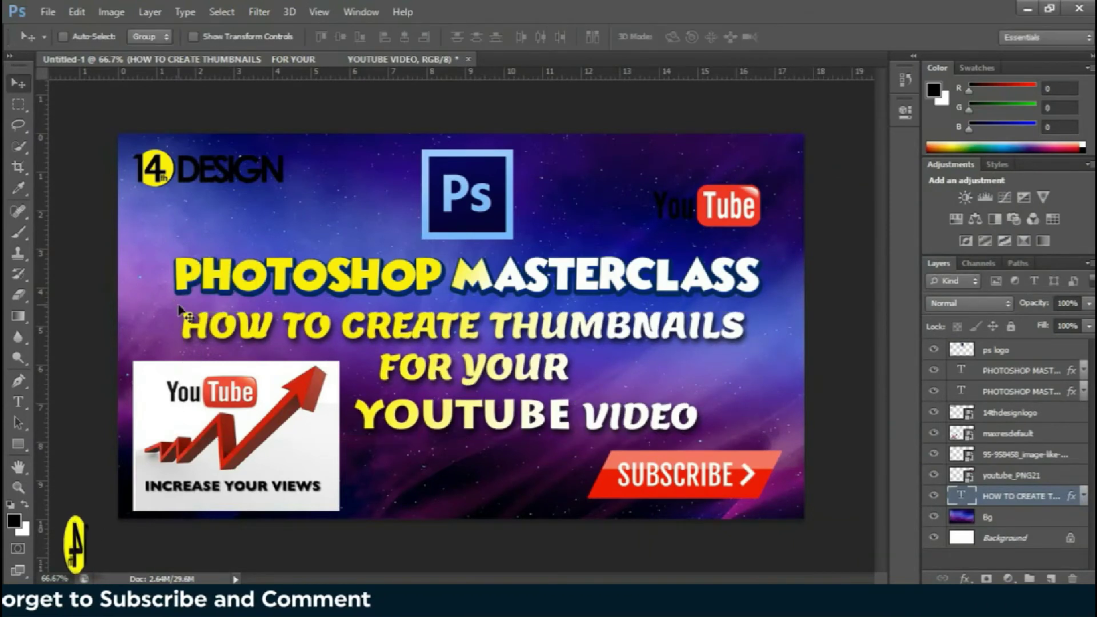
Rasterize the maxresdefault views image layer.
{"action": "right_click", "coordinate": [240, 379]}
{"action": "left_click", "coordinate": [251, 387]}
{"action": "right_click", "coordinate": [997, 434]}
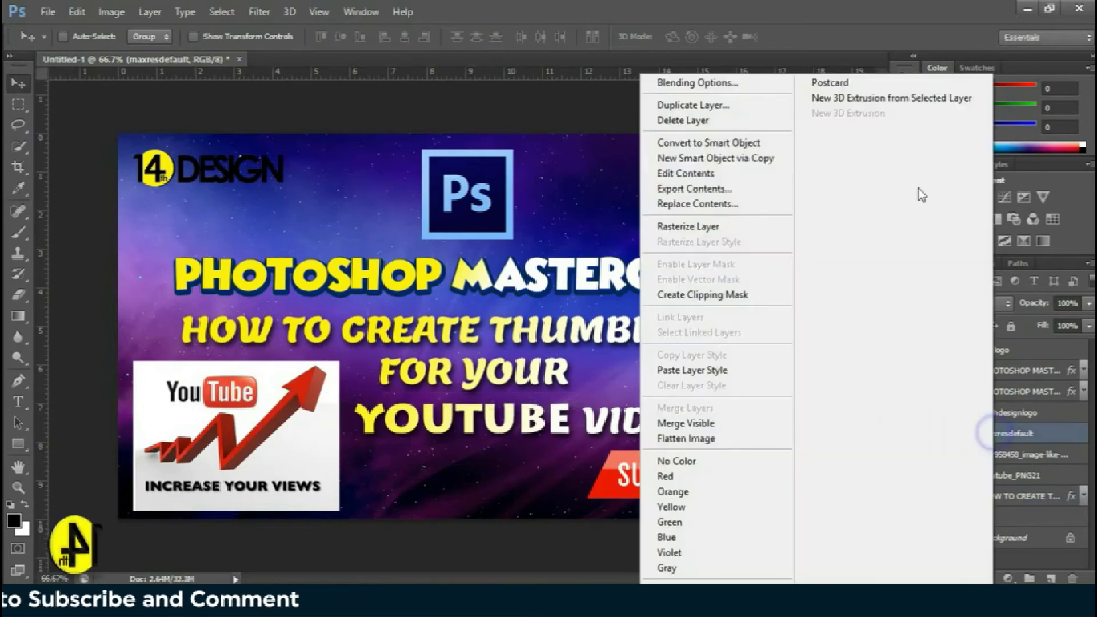
{"action": "left_click", "coordinate": [717, 227]}
Raise the views image's saturation to +38 with Hue/Saturation.
{"action": "left_click", "coordinate": [111, 11]}
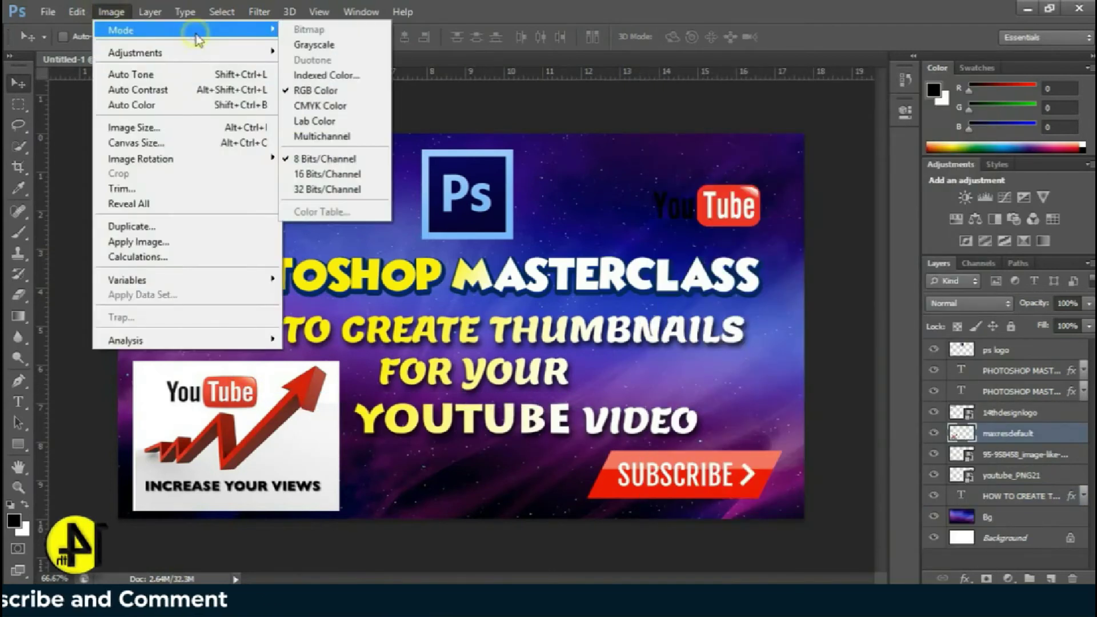
{"action": "left_click", "coordinate": [421, 136]}
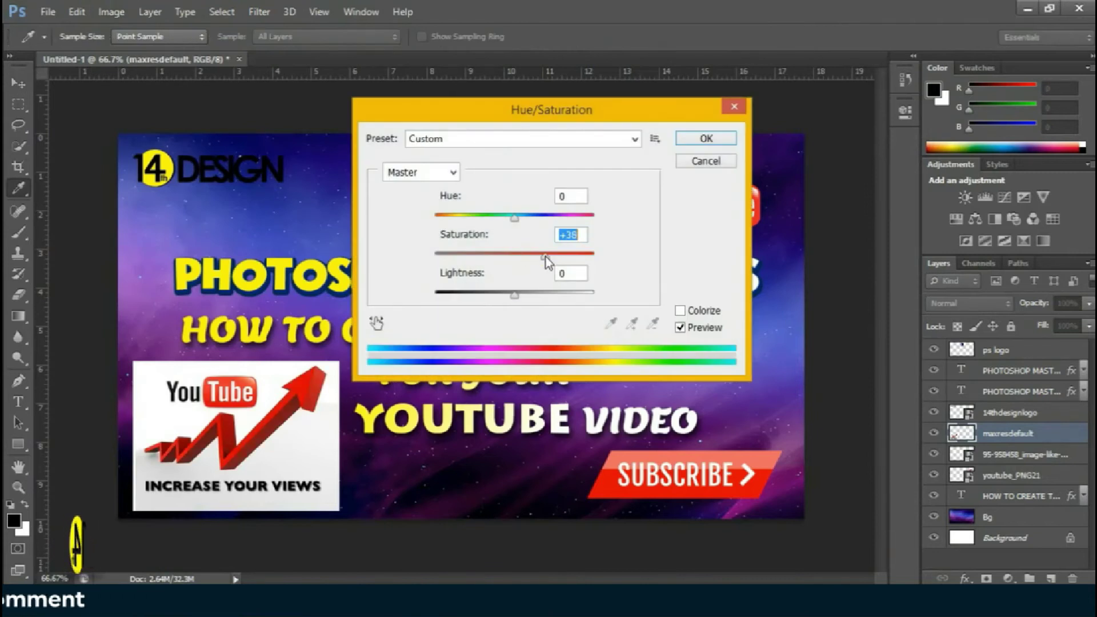
{"action": "left_click", "coordinate": [706, 137]}
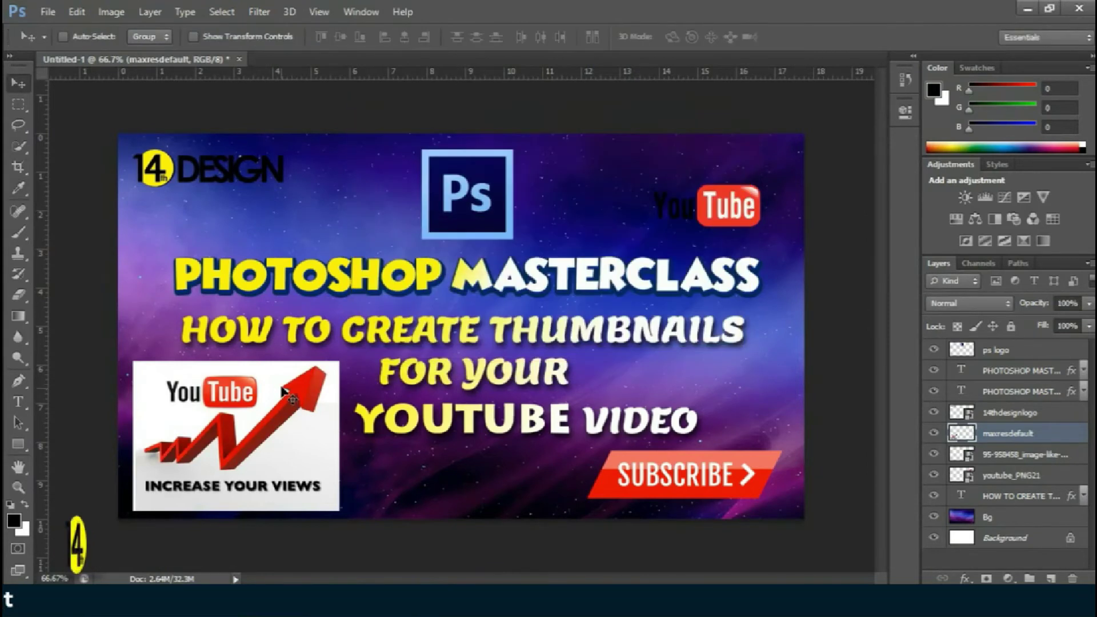
{"action": "right_click", "coordinate": [736, 219]}
Nudge the top-right YouTube logo up slightly and reselect the maxresdefault layer.
{"action": "left_click", "coordinate": [742, 211]}
{"action": "mouse_move", "coordinate": [736, 215]}
{"action": "left_mouse_down"}
{"action": "mouse_move", "coordinate": [734, 197]}
{"action": "mouse_move", "coordinate": [757, 194]}
{"action": "left_mouse_up"}
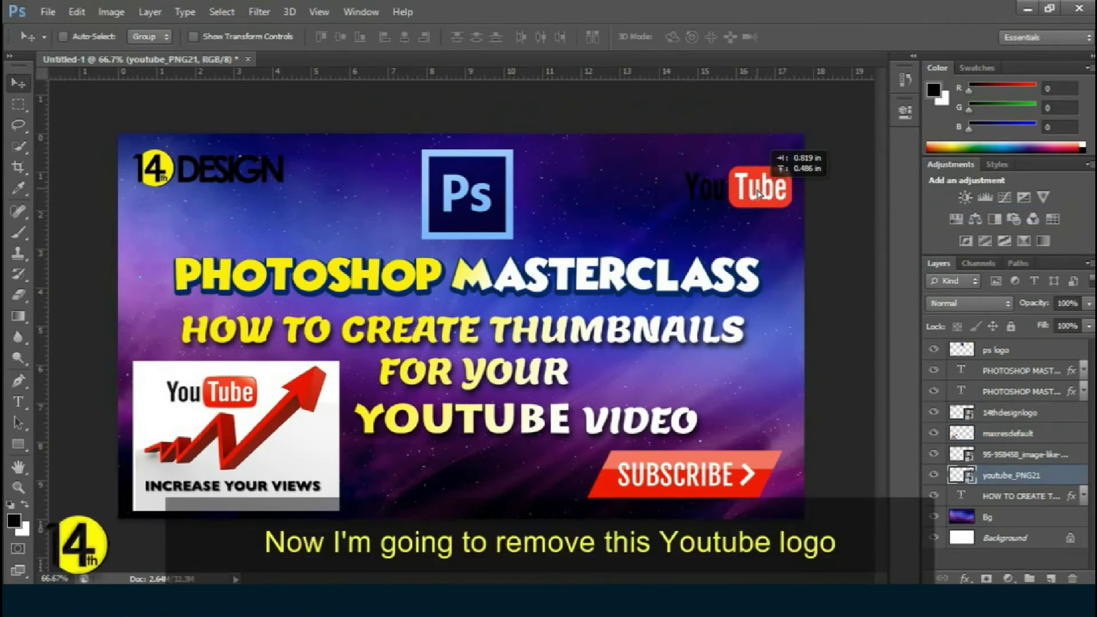
{"action": "right_click", "coordinate": [217, 409]}
{"action": "left_click", "coordinate": [232, 419]}
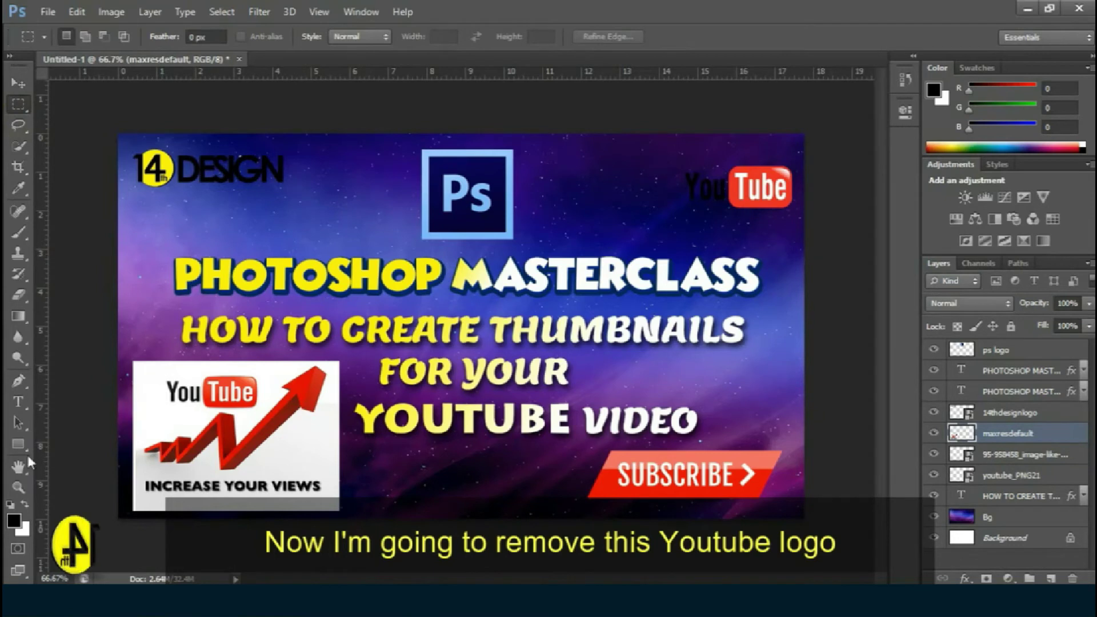
Zoom in and marquee-select the YouTube logo inside the views image.
{"action": "left_click", "coordinate": [25, 489]}
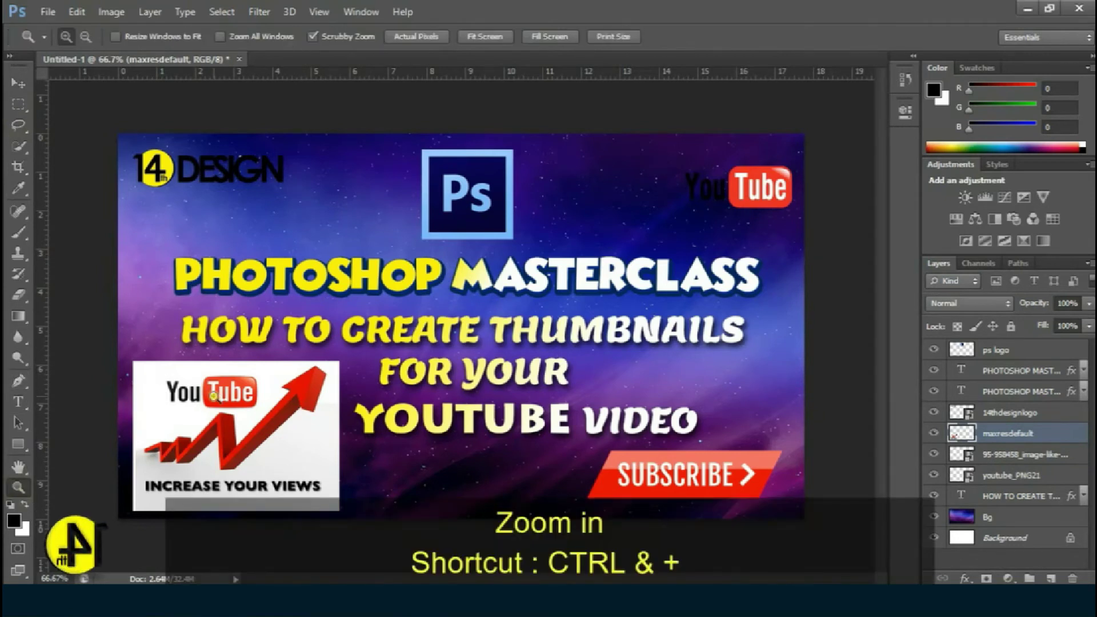
{"action": "left_click", "coordinate": [221, 384]}
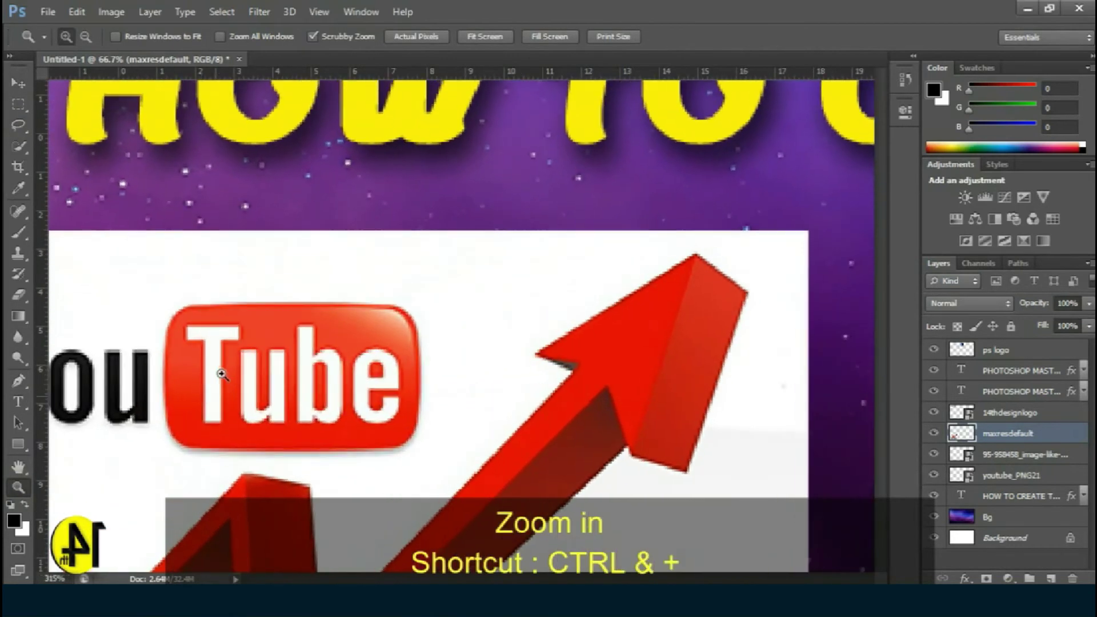
{"action": "left_click_drag", "start_coordinate": [431, 579], "coordinate": [414, 580]}
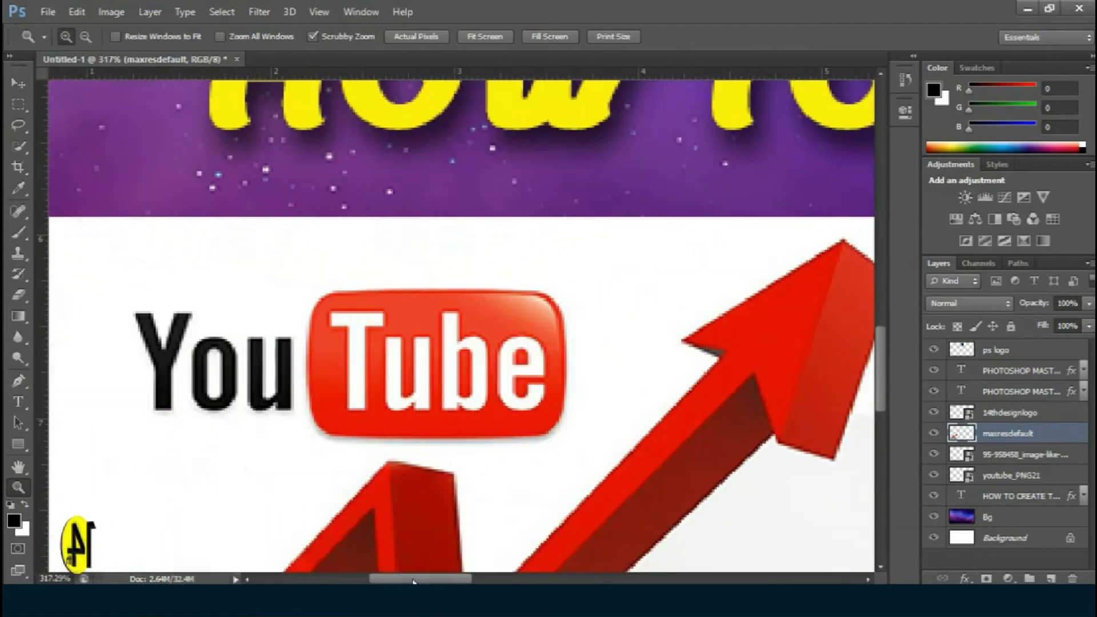
{"action": "left_click", "coordinate": [25, 108]}
{"action": "mouse_move", "coordinate": [107, 250]}
{"action": "left_mouse_down"}
{"action": "mouse_move", "coordinate": [310, 391]}
{"action": "mouse_move", "coordinate": [549, 453]}
{"action": "left_mouse_up"}
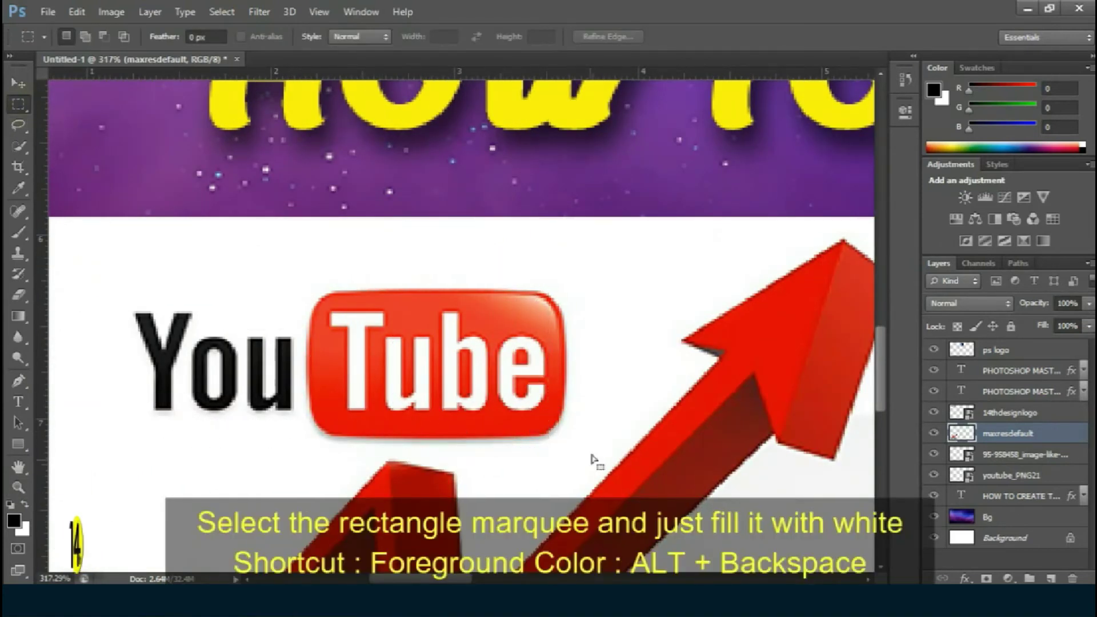
Fill the selected logo area with white, deselect, and fit the thumbnail on screen.
{"action": "left_click", "coordinate": [15, 522]}
{"action": "left_click", "coordinate": [101, 385]}
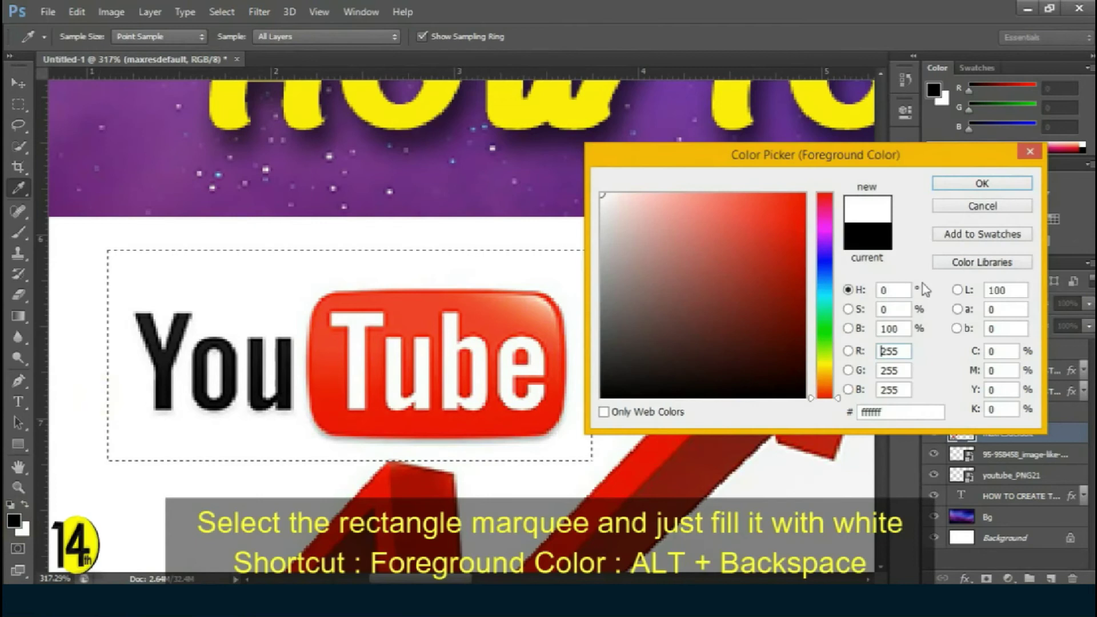
{"action": "left_click", "coordinate": [1010, 187]}
{"action": "key", "text": "alt+BackSpace"}
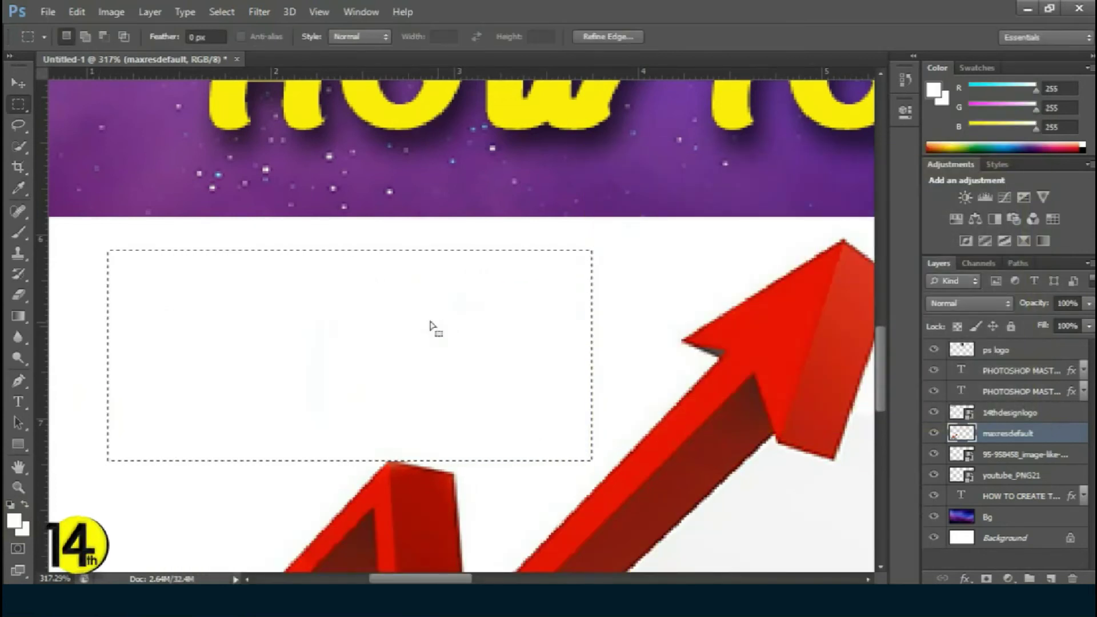
{"action": "right_click", "coordinate": [245, 339]}
{"action": "left_click", "coordinate": [333, 254]}
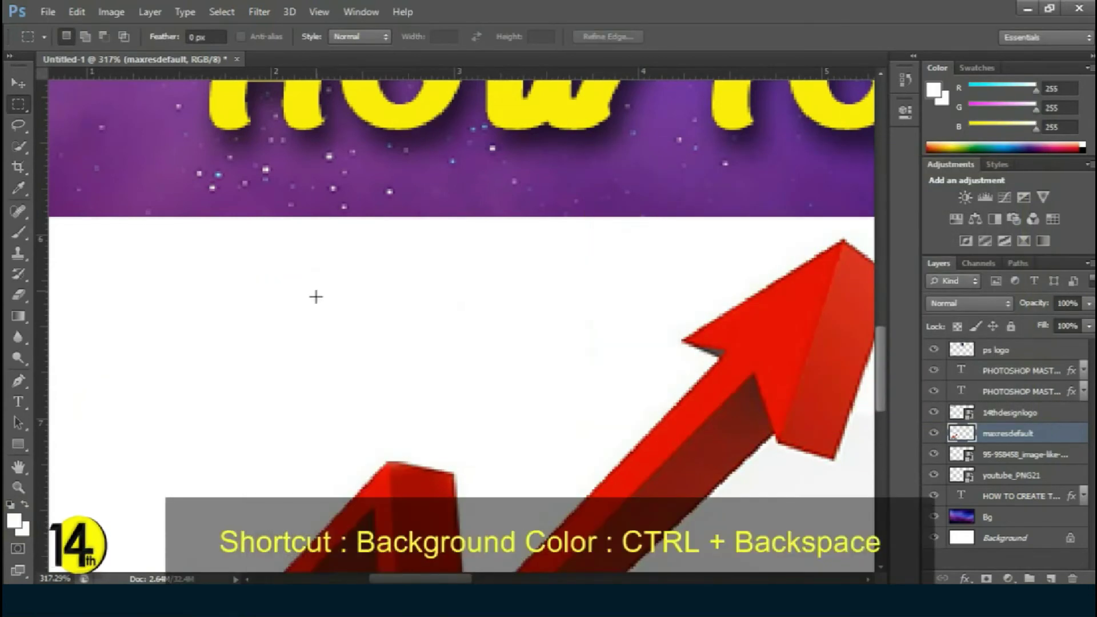
{"action": "left_click", "coordinate": [18, 84]}
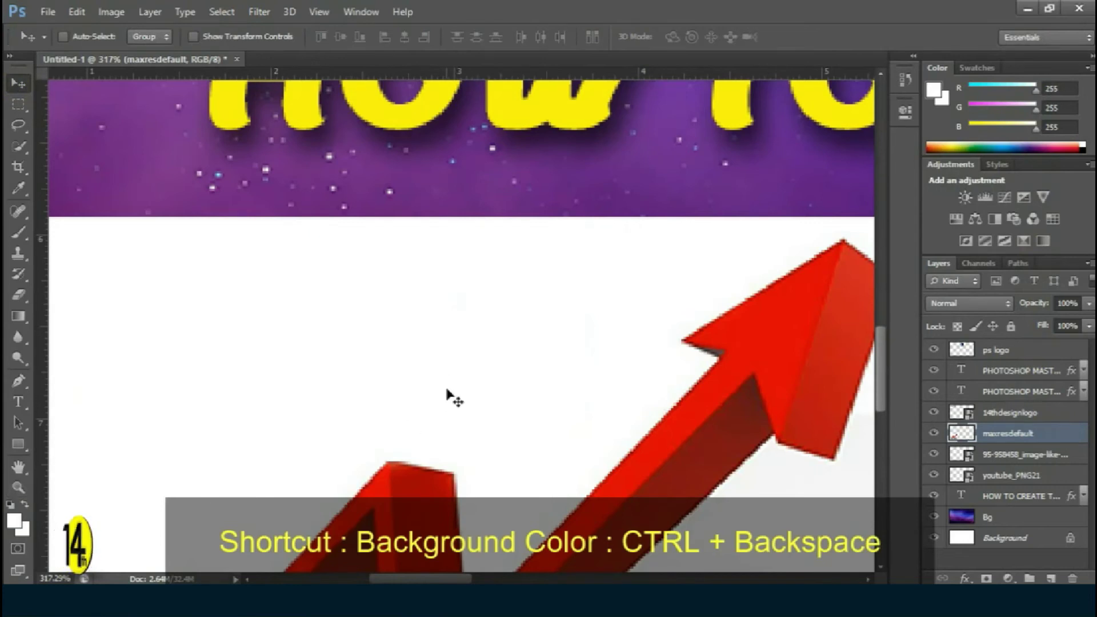
{"action": "key", "text": "ctrl+0"}
{"action": "right_click", "coordinate": [162, 416]}
{"action": "left_click", "coordinate": [240, 423]}
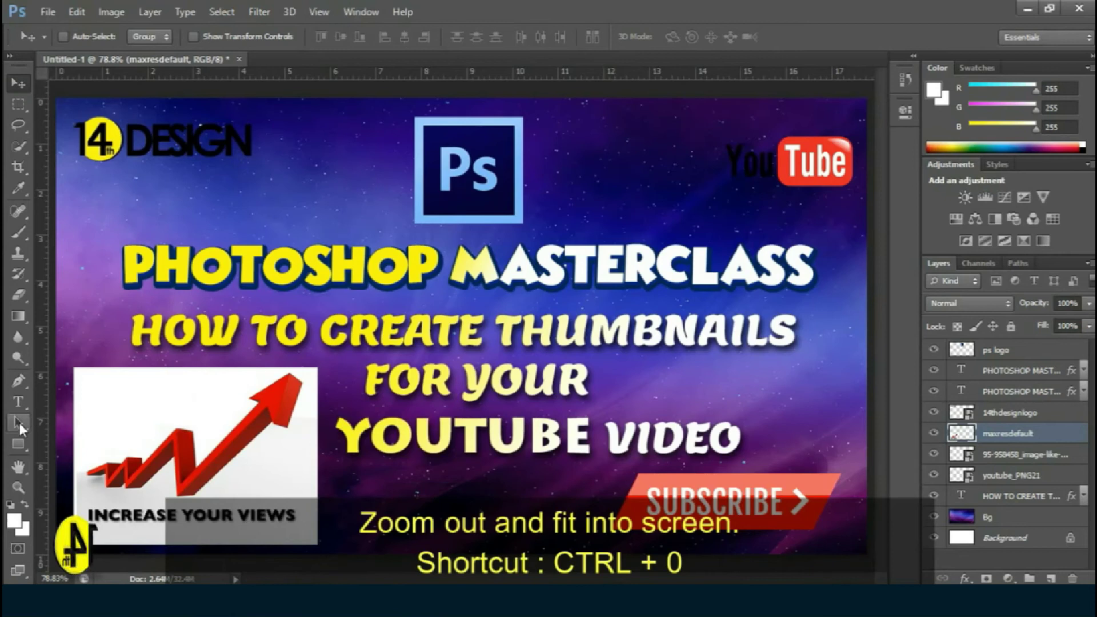
Place the 10000+ text and set its colour to black.
{"action": "left_click", "coordinate": [19, 401]}
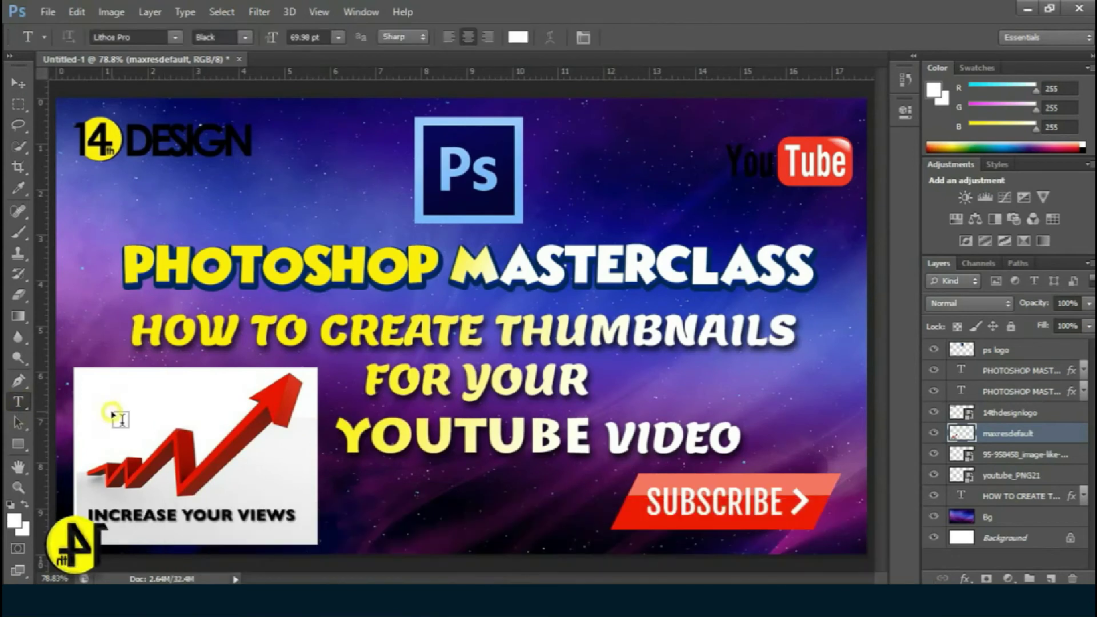
{"action": "left_click", "coordinate": [111, 411]}
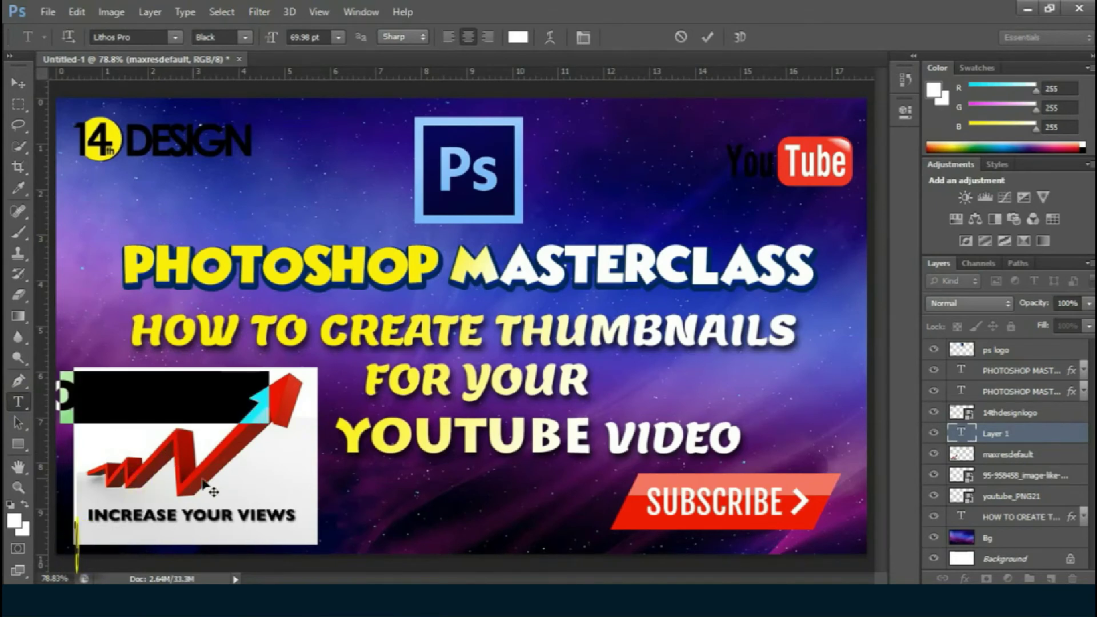
{"action": "left_click_drag", "start_coordinate": [112, 399], "coordinate": [184, 398]}
{"action": "left_click", "coordinate": [519, 36]}
{"action": "left_click_drag", "start_coordinate": [702, 252], "coordinate": [806, 397]}
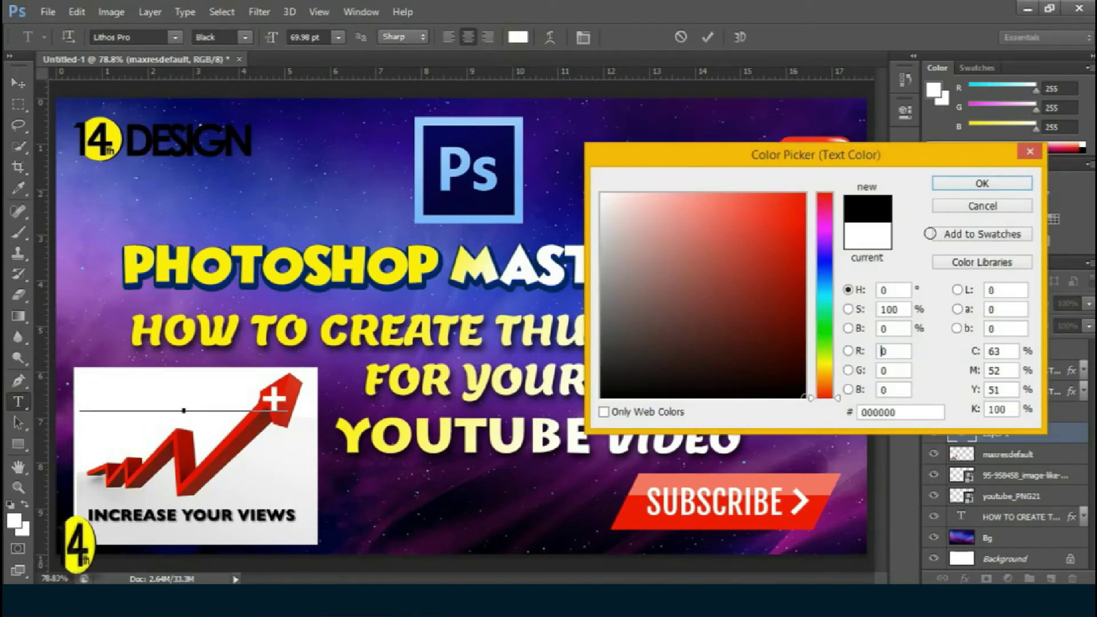
{"action": "left_click", "coordinate": [982, 184]}
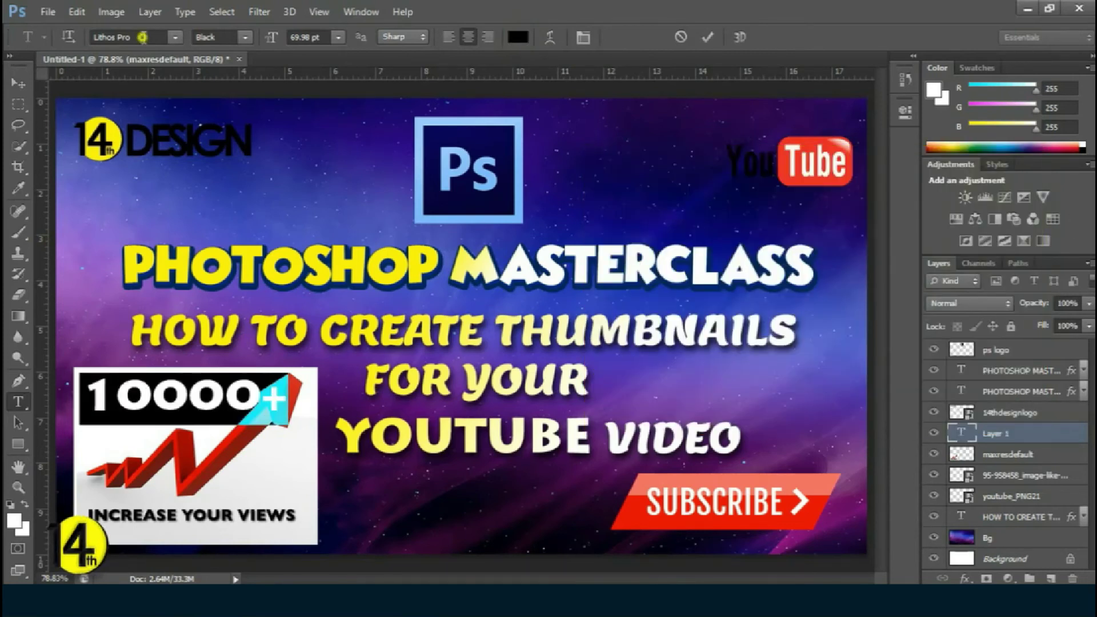
{"action": "left_click", "coordinate": [141, 32]}
{"action": "type", "text": "Arial"}
Switch the 10000+ text to Arial, shrink it to 56.98 pt and nudge it left.
{"action": "key", "text": "Return"}
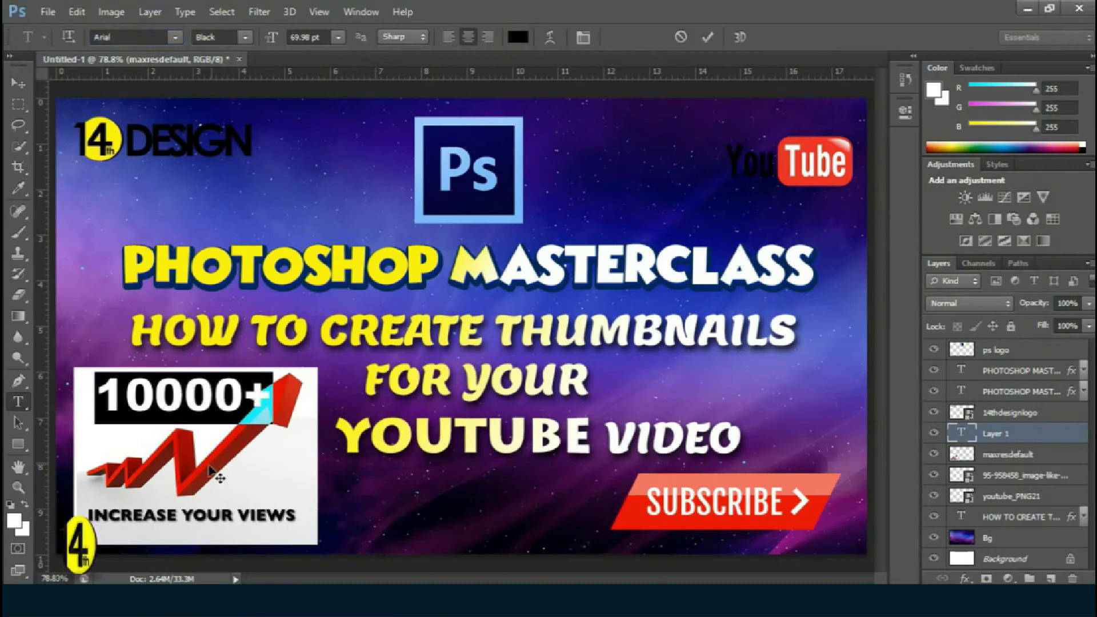
{"action": "left_click_drag", "start_coordinate": [191, 452], "coordinate": [183, 455]}
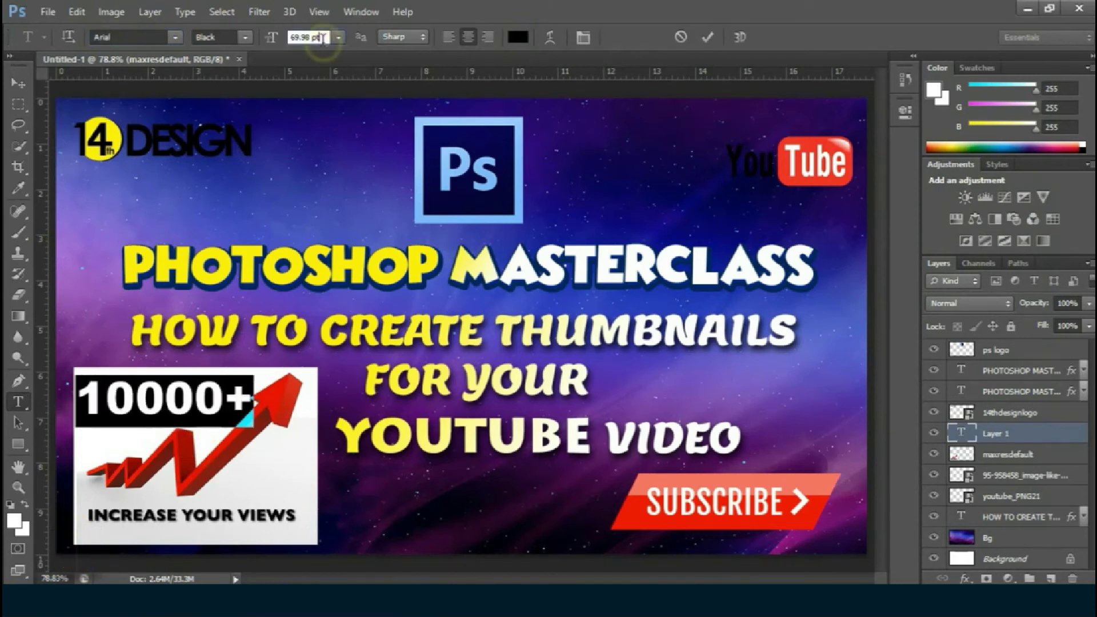
{"action": "scroll", "coordinate": [321, 38], "scroll_direction": "down", "scroll_amount": 4}
{"action": "scroll", "coordinate": [321, 38], "scroll_direction": "down", "scroll_amount": 3}
{"action": "scroll", "coordinate": [321, 38], "scroll_direction": "down", "scroll_amount": 3}
{"action": "scroll", "coordinate": [321, 38], "scroll_direction": "down", "scroll_amount": 3}
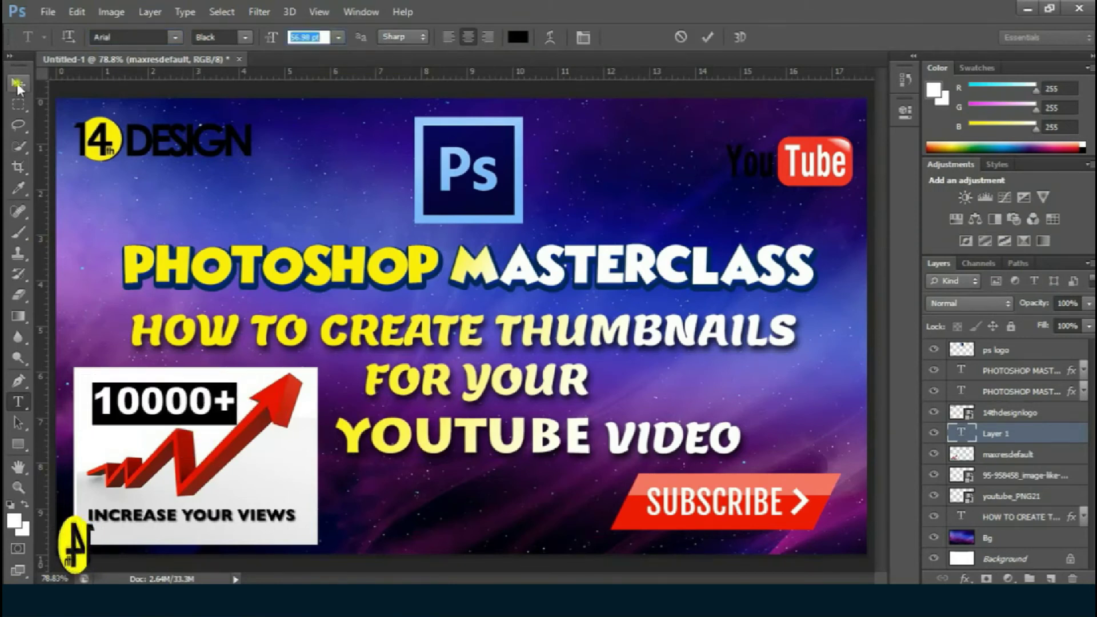
{"action": "left_click", "coordinate": [17, 84]}
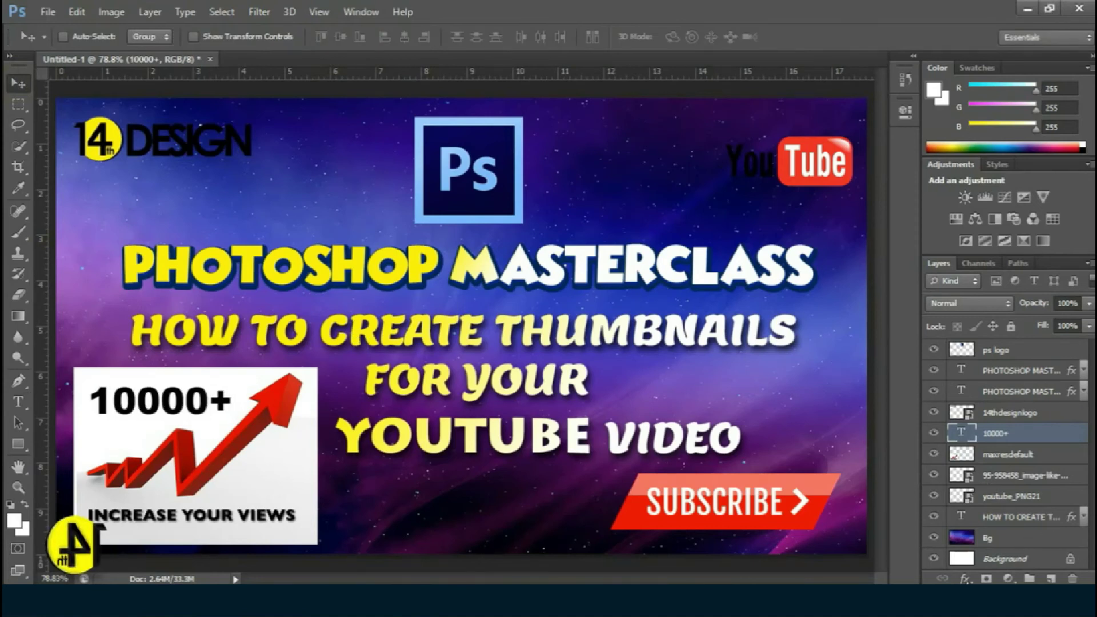
Add a drop shadow to the 10000+ text layer.
{"action": "left_click", "coordinate": [957, 578]}
{"action": "left_click", "coordinate": [936, 563]}
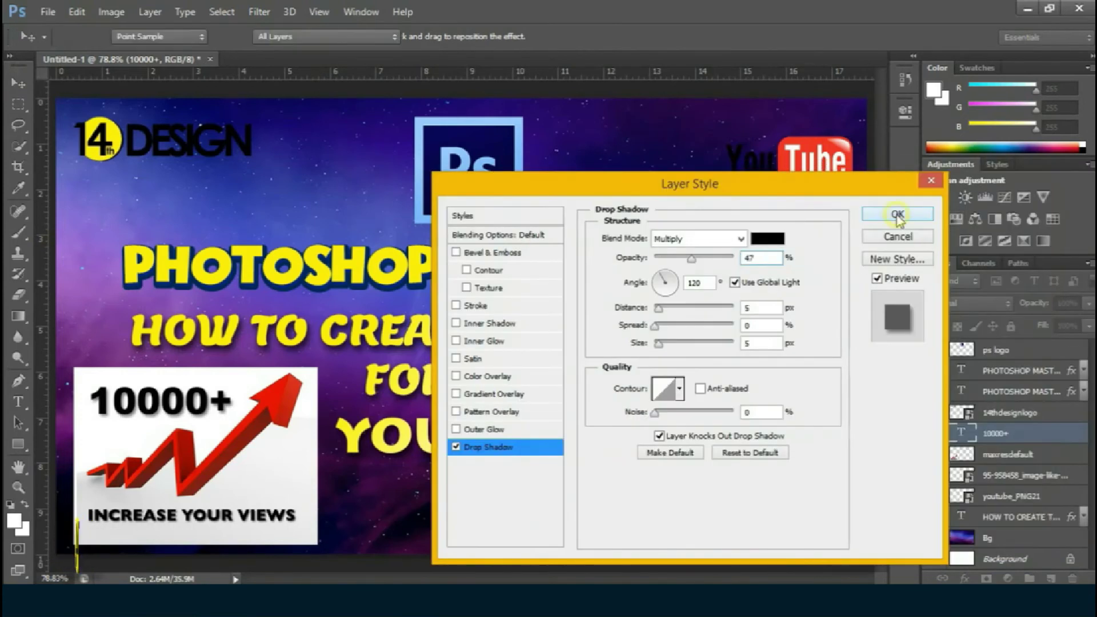
{"action": "left_click", "coordinate": [899, 182]}
{"action": "right_click", "coordinate": [793, 179]}
{"action": "left_click", "coordinate": [793, 176]}
Rasterize the youtube_PNG21 logo and select its black 'You' lettering.
{"action": "right_click", "coordinate": [1005, 526]}
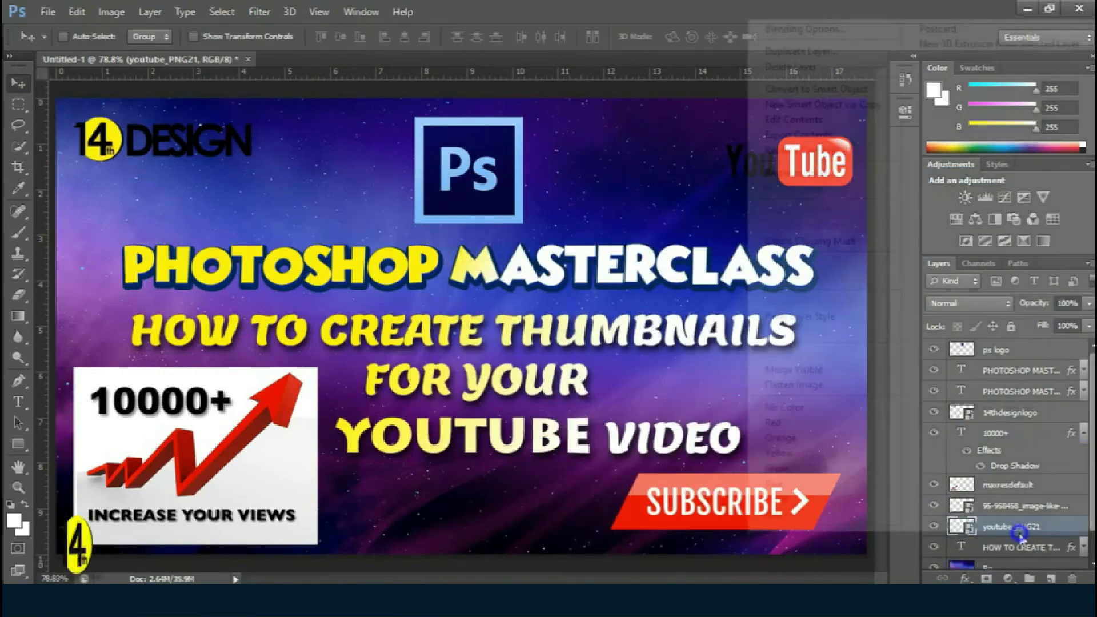
{"action": "left_click", "coordinate": [794, 173]}
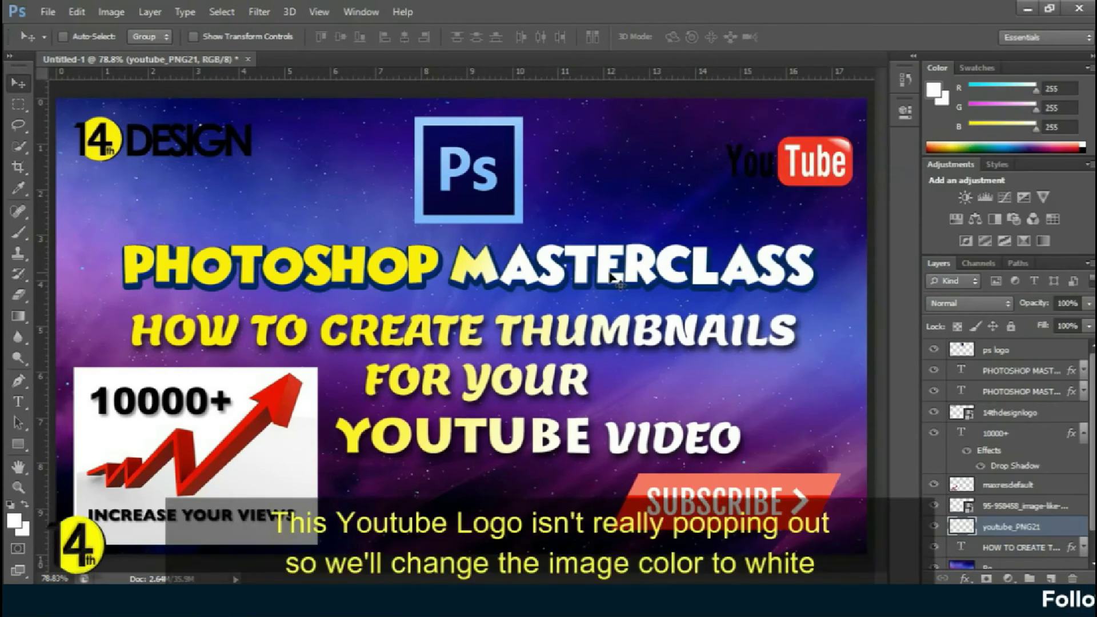
{"action": "key", "text": "ctrl+plus"}
{"action": "scroll", "coordinate": [420, 346], "scroll_direction": "up", "scroll_amount": 3}
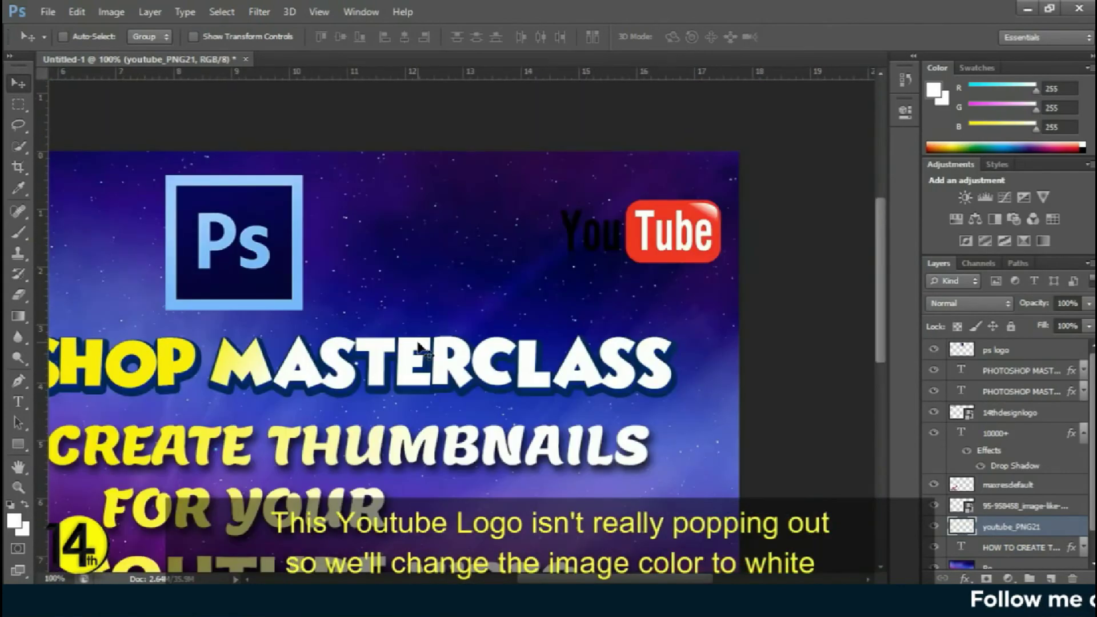
{"action": "left_click", "coordinate": [18, 104]}
{"action": "left_click_drag", "start_coordinate": [552, 198], "coordinate": [623, 268]}
Invert the 'You' lettering to white, shift the logo left, and add a new empty layer.
{"action": "left_click", "coordinate": [110, 11]}
{"action": "left_click", "coordinate": [152, 52]}
{"action": "left_click", "coordinate": [369, 234]}
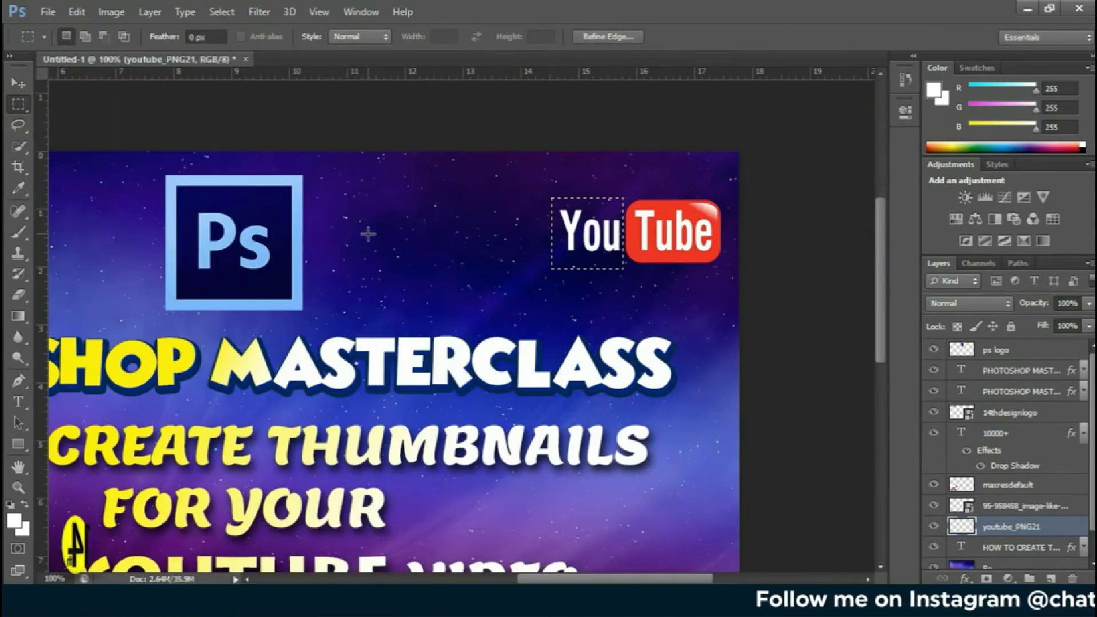
{"action": "left_click", "coordinate": [18, 83]}
{"action": "key", "text": "ctrl+d"}
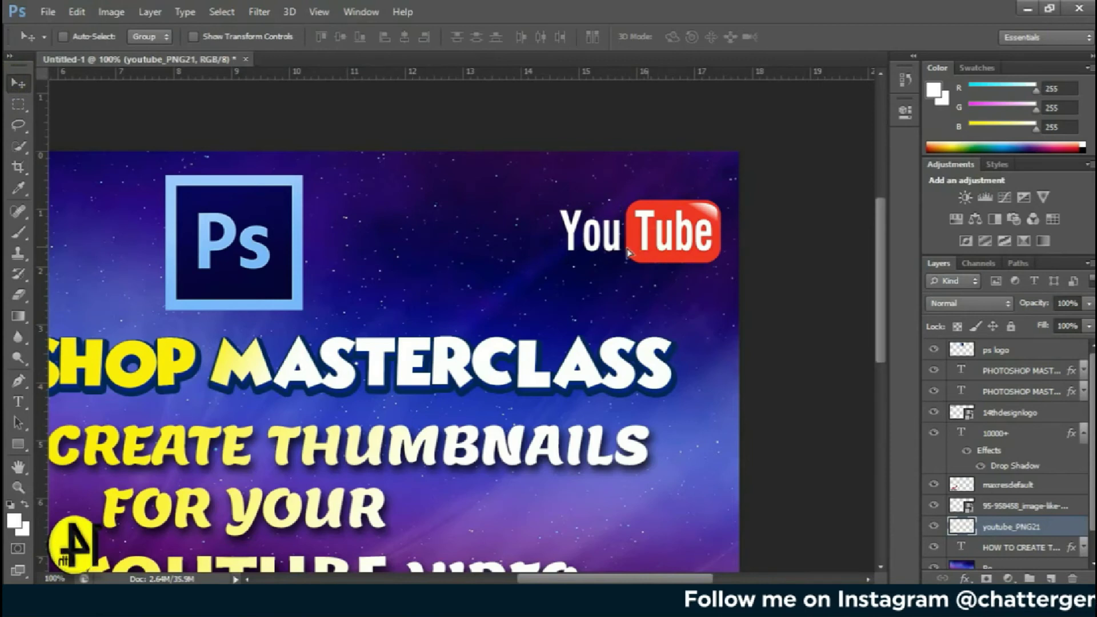
{"action": "left_click_drag", "start_coordinate": [658, 250], "coordinate": [627, 253]}
{"action": "key", "text": "ctrl+0"}
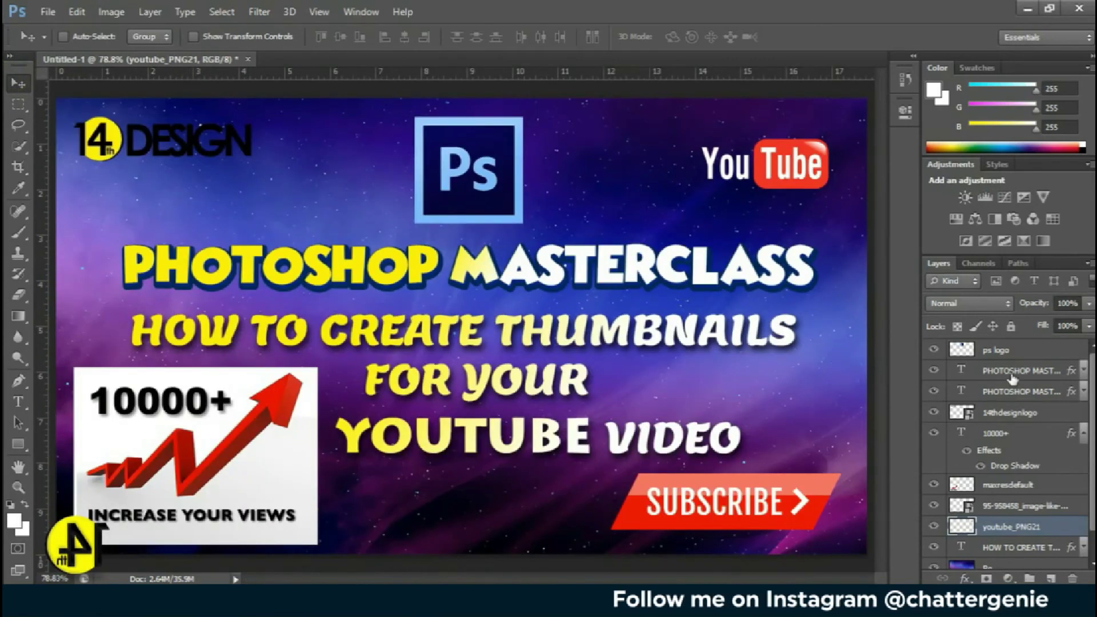
{"action": "left_click", "coordinate": [1050, 574]}
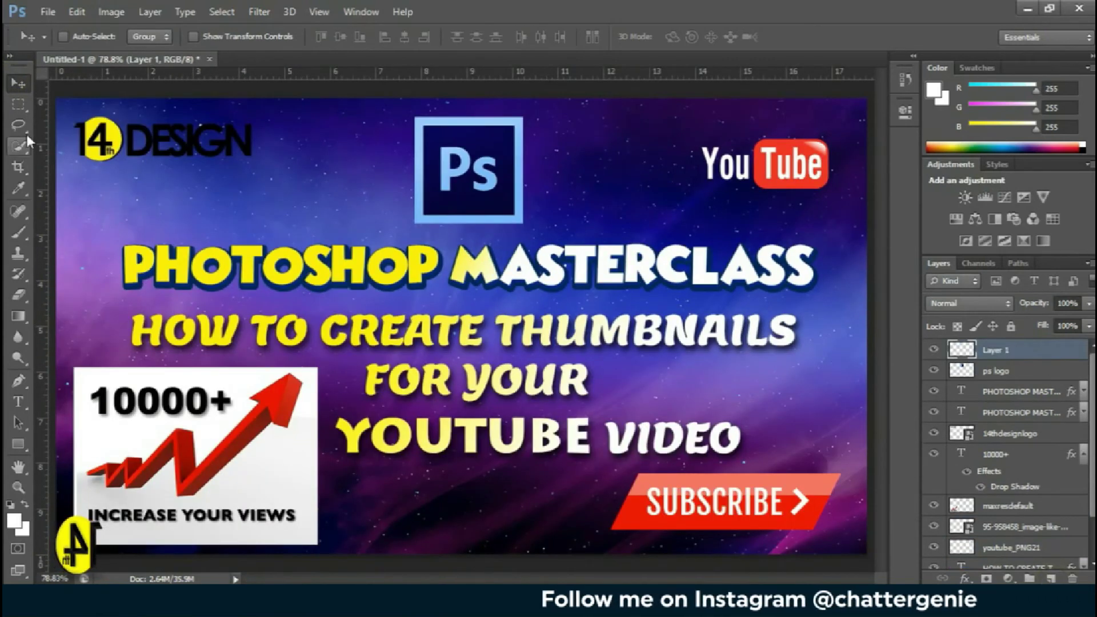
Draw an unfilled rectangle covering the whole thumbnail.
{"action": "left_click", "coordinate": [18, 443]}
{"action": "key", "text": "ctrl+minus"}
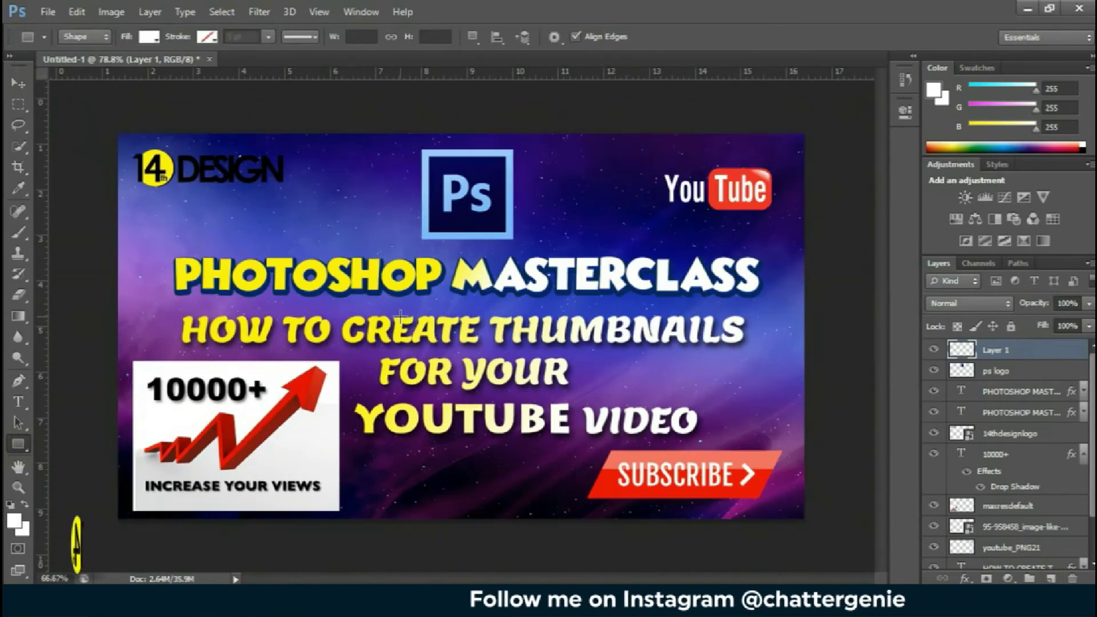
{"action": "left_click", "coordinate": [148, 36]}
{"action": "left_click", "coordinate": [85, 68]}
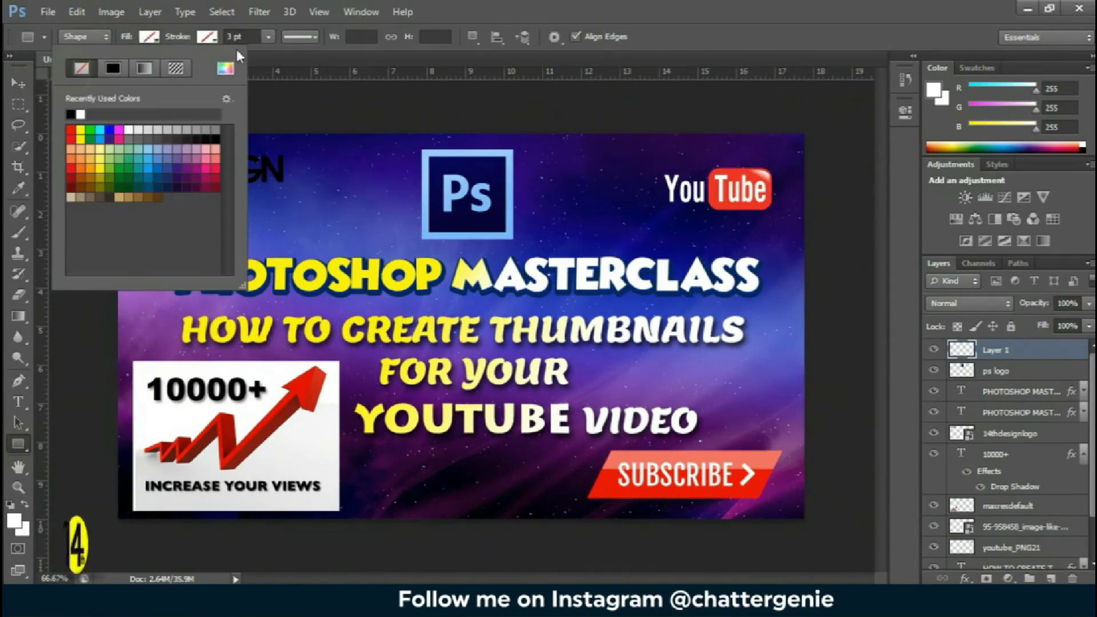
{"action": "left_click", "coordinate": [207, 36]}
{"action": "left_click", "coordinate": [171, 68]}
{"action": "left_click", "coordinate": [269, 143]}
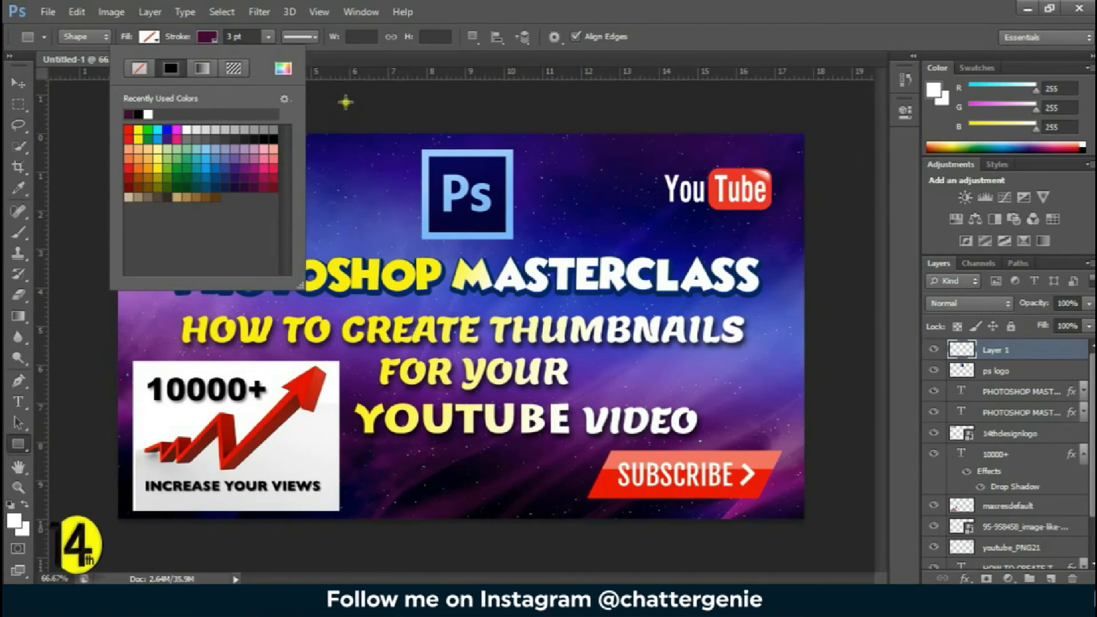
{"action": "left_click", "coordinate": [136, 138]}
{"action": "left_click", "coordinate": [474, 246]}
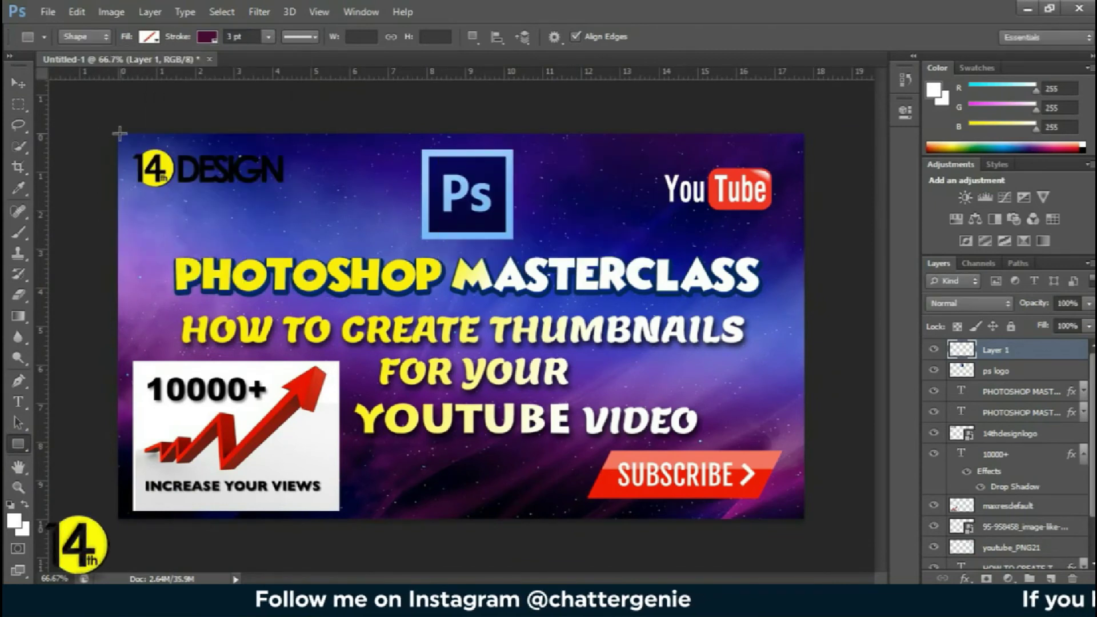
{"action": "left_click_drag", "start_coordinate": [117, 133], "coordinate": [803, 518]}
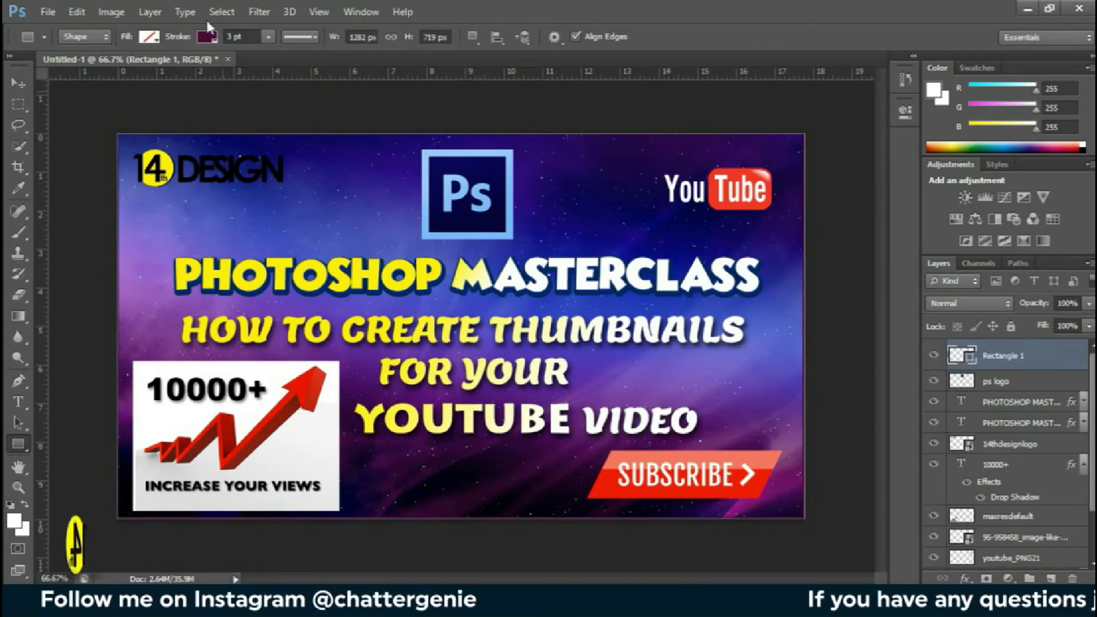
Try a white border stroke around 6–7 pt wide.
{"action": "left_click", "coordinate": [214, 44]}
{"action": "left_click", "coordinate": [221, 127]}
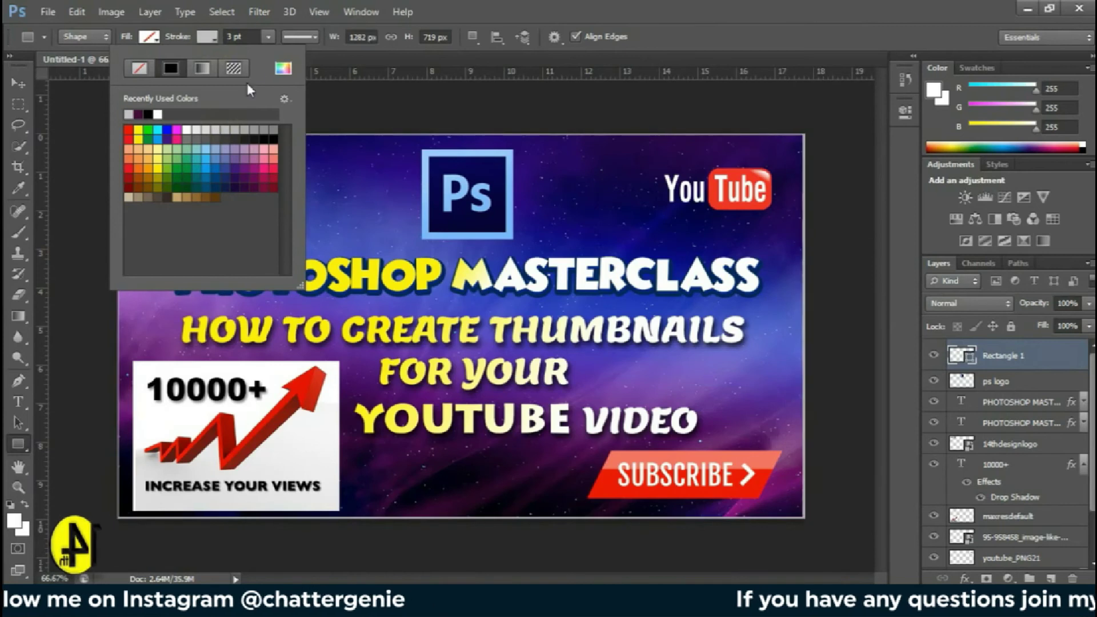
{"action": "left_click", "coordinate": [275, 37]}
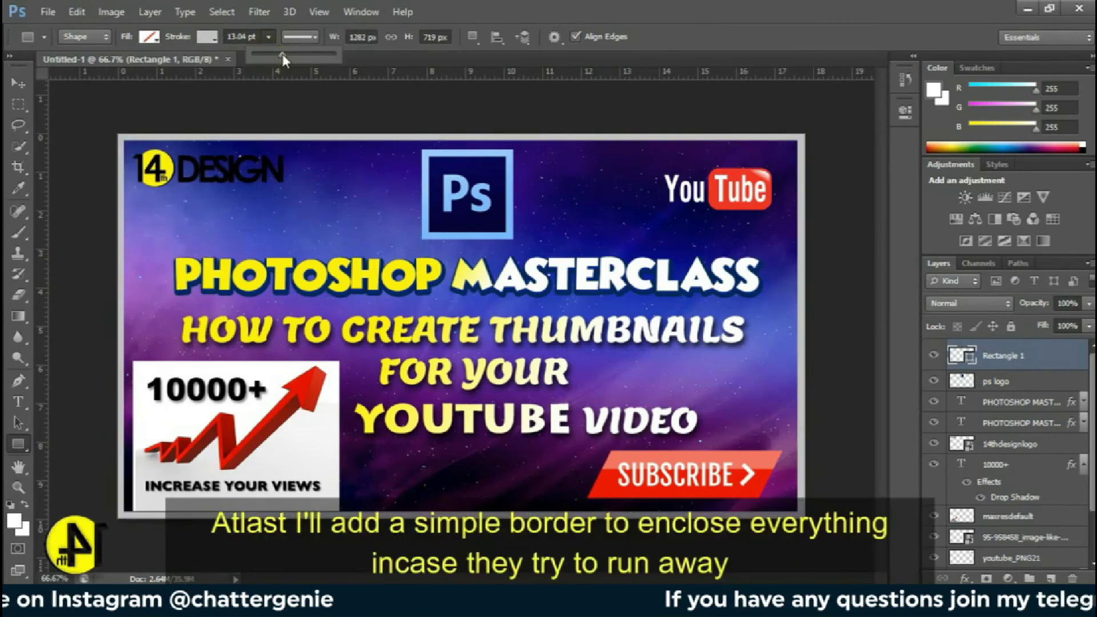
{"action": "left_click_drag", "start_coordinate": [282, 56], "coordinate": [273, 56]}
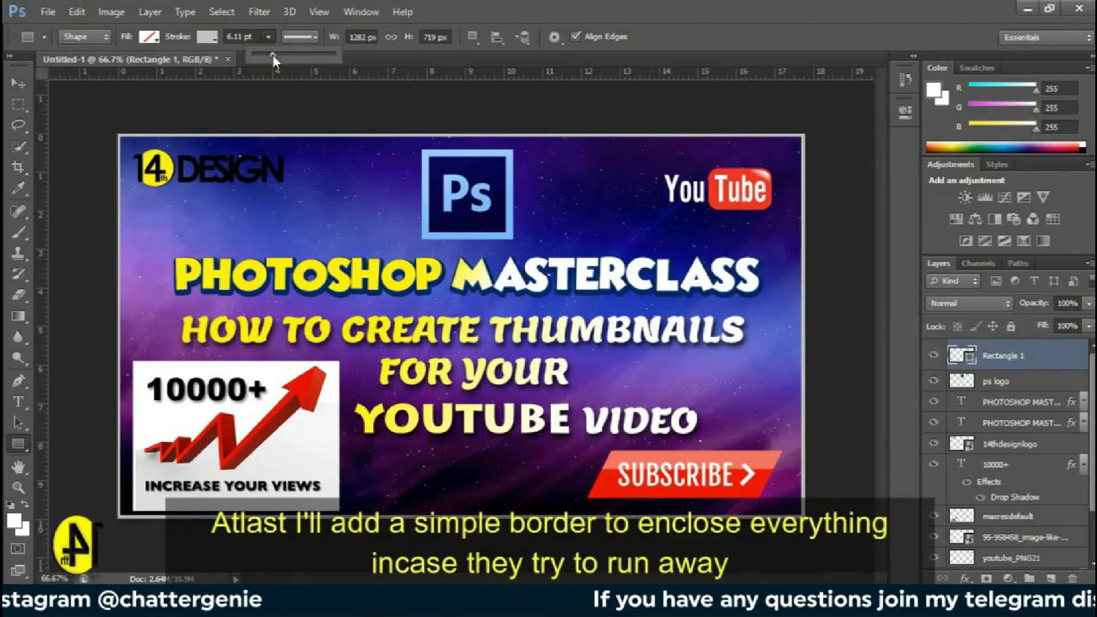
{"action": "left_click", "coordinate": [207, 39]}
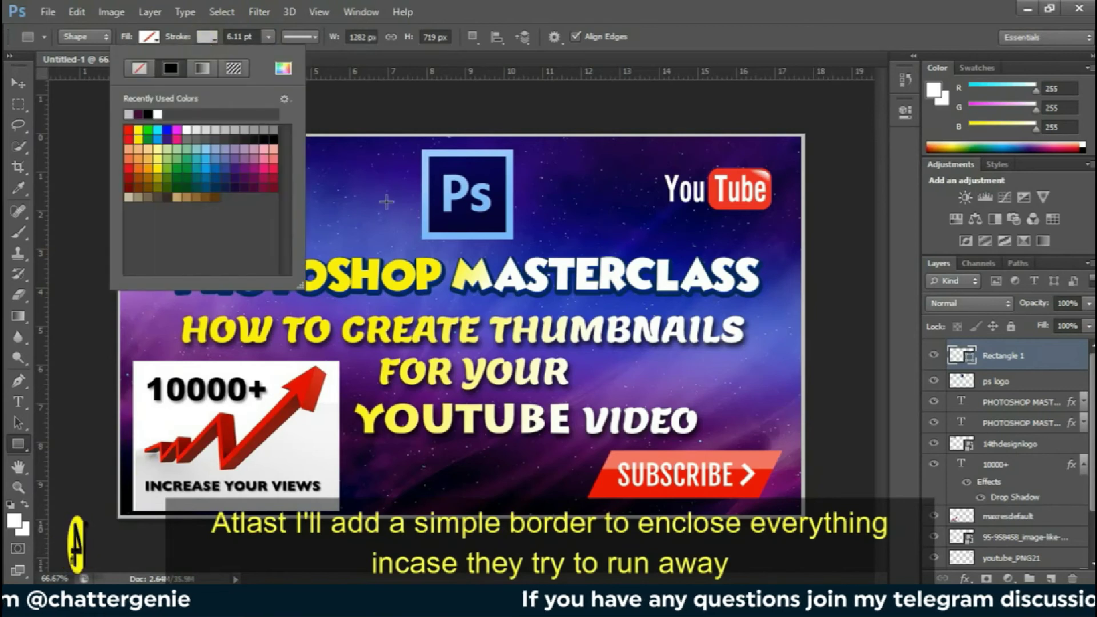
{"action": "left_click", "coordinate": [380, 208]}
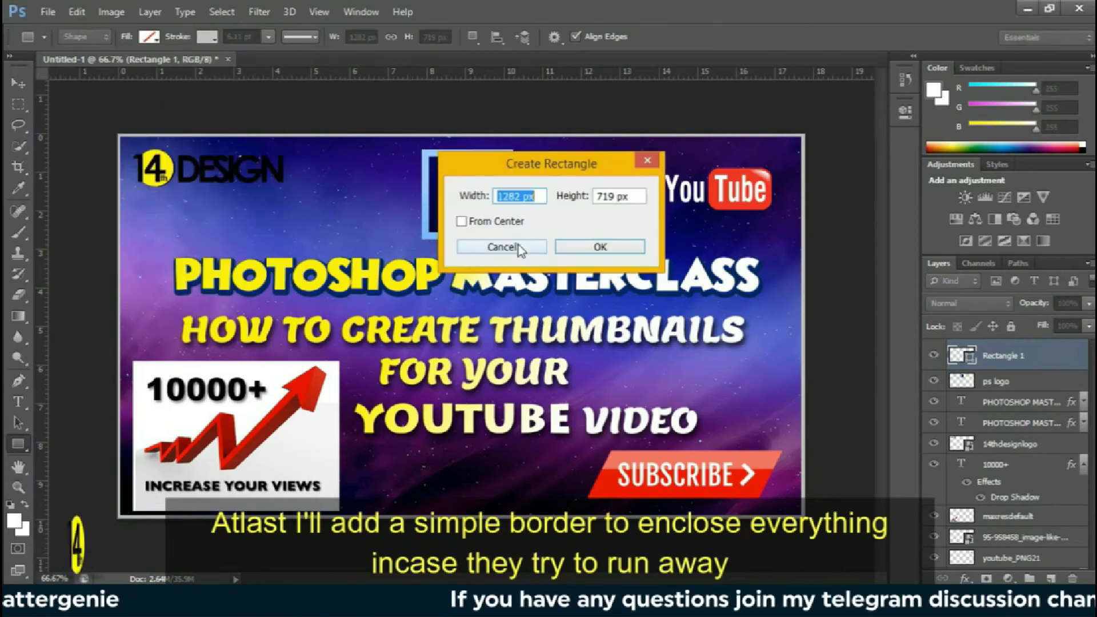
{"action": "left_click", "coordinate": [518, 249]}
Change the border colour to yellow and set its width to 8 pt.
{"action": "left_click", "coordinate": [205, 38]}
{"action": "left_click", "coordinate": [209, 156]}
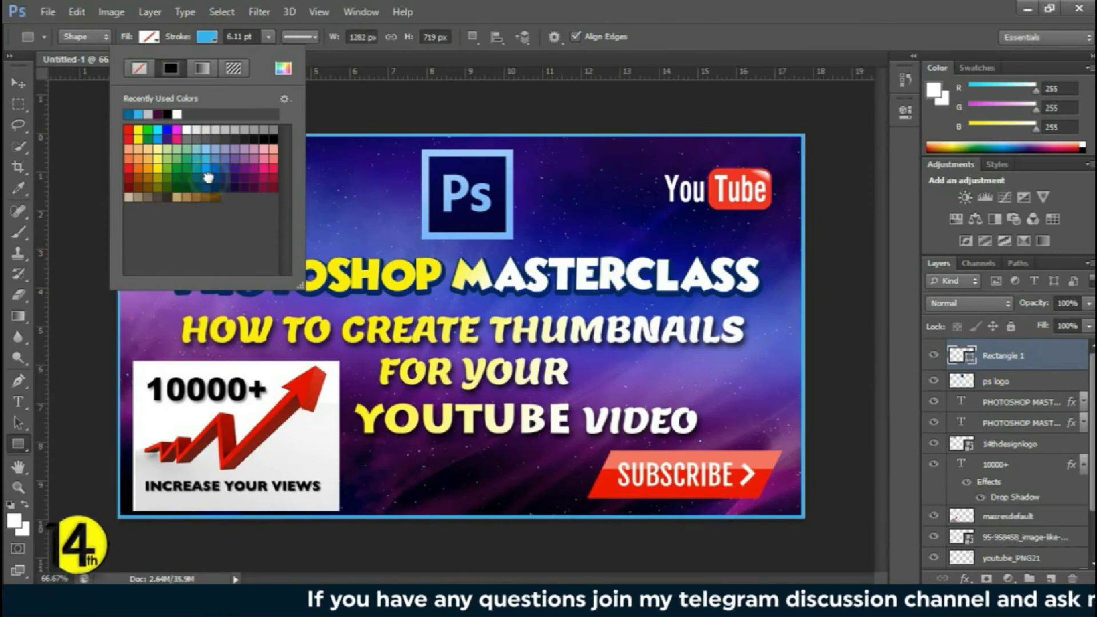
{"action": "left_click", "coordinate": [207, 178]}
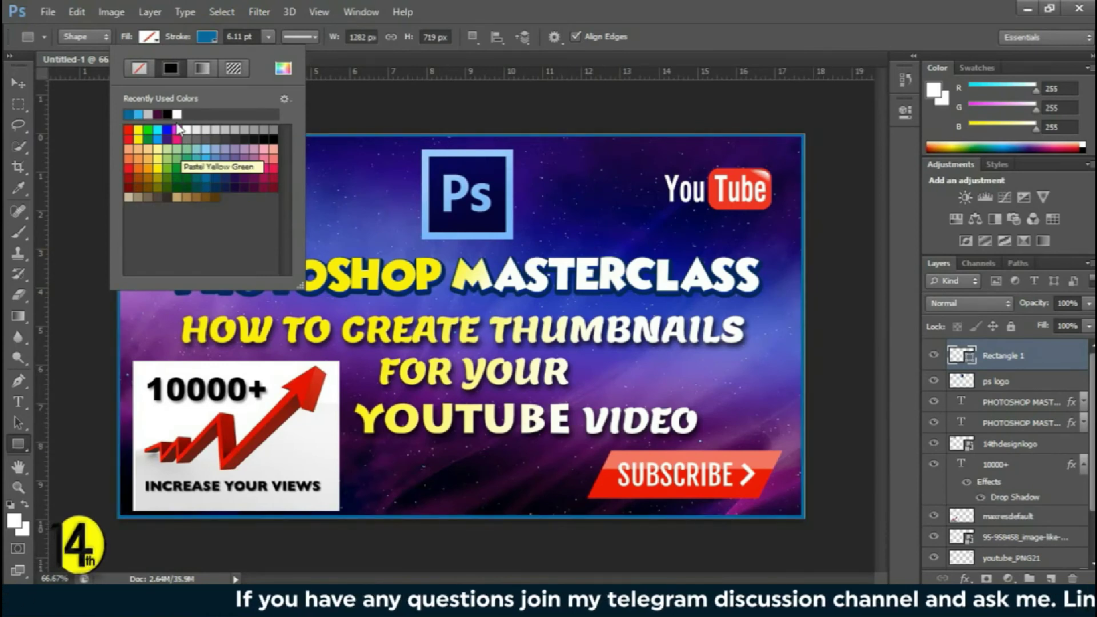
{"action": "left_click", "coordinate": [139, 129]}
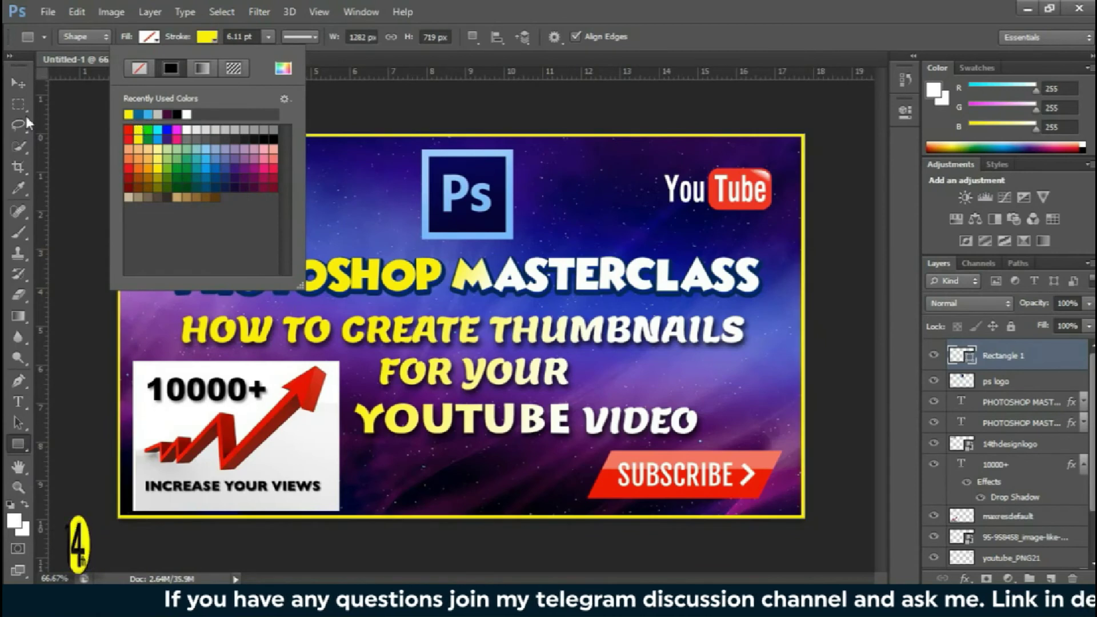
{"action": "left_click", "coordinate": [18, 83]}
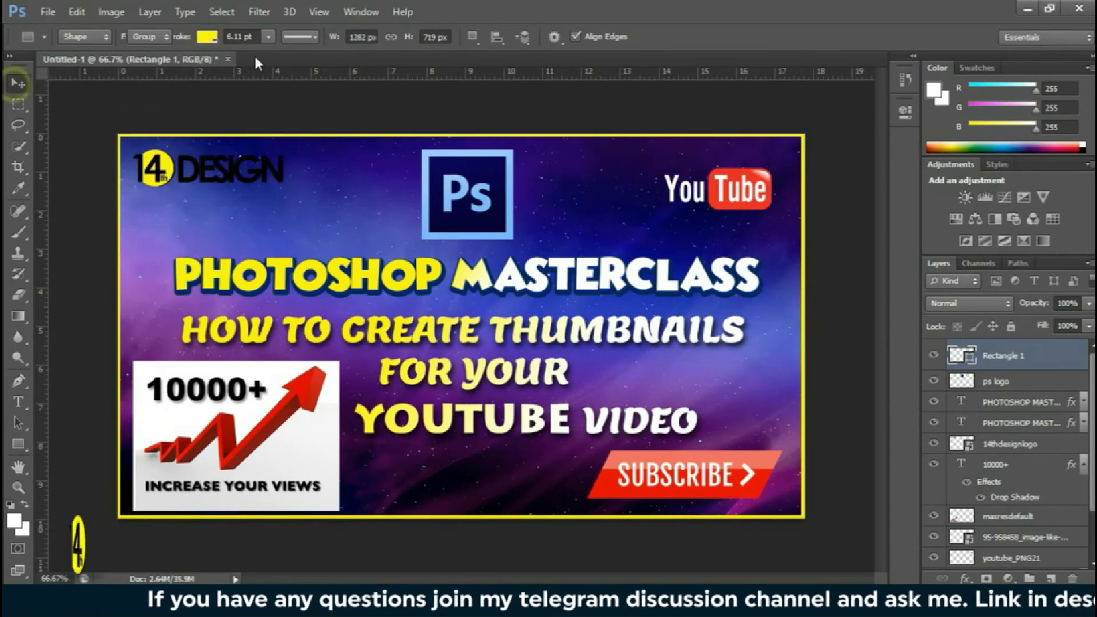
{"action": "left_click", "coordinate": [22, 444]}
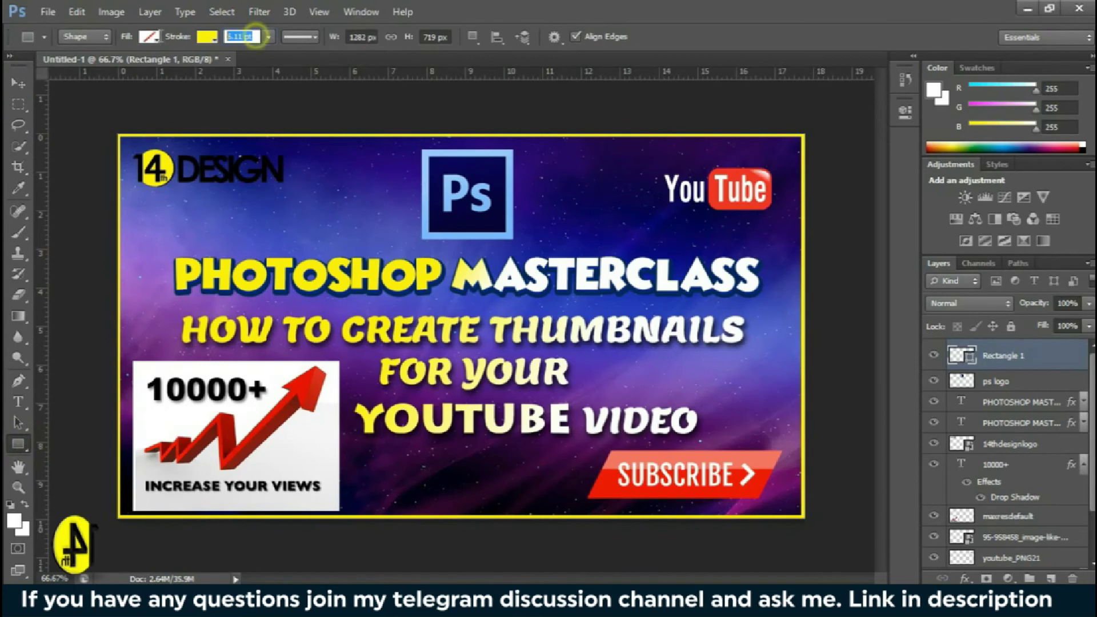
{"action": "type", "text": "8"}
{"action": "key", "text": "Return"}
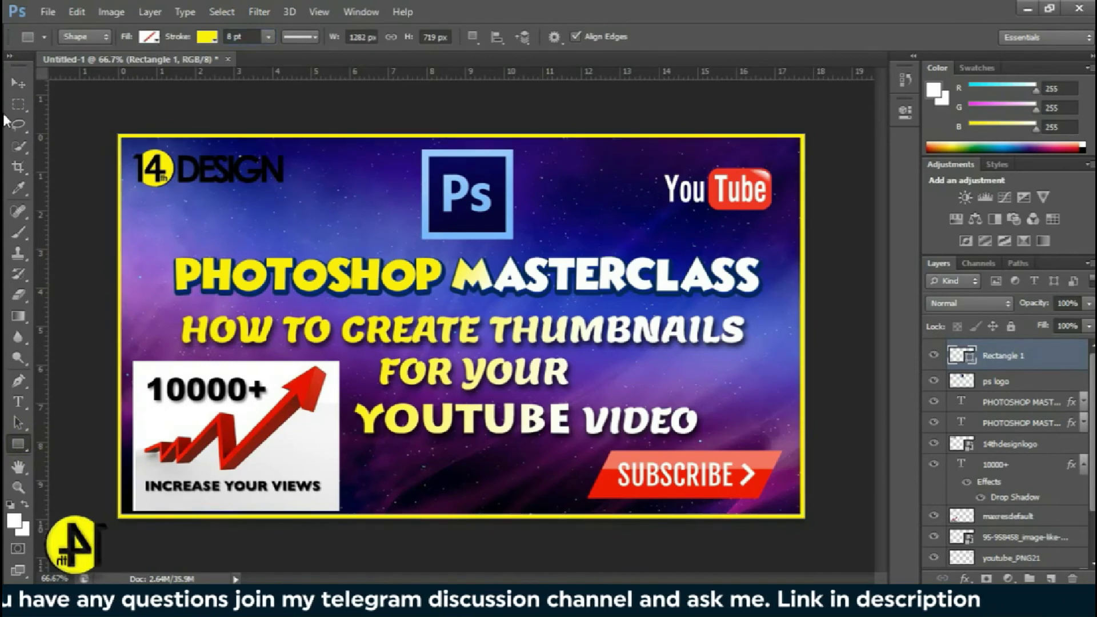
Add a drop shadow to the YouTube logo layer.
{"action": "left_click", "coordinate": [16, 86]}
{"action": "right_click", "coordinate": [207, 177]}
{"action": "right_click", "coordinate": [723, 179]}
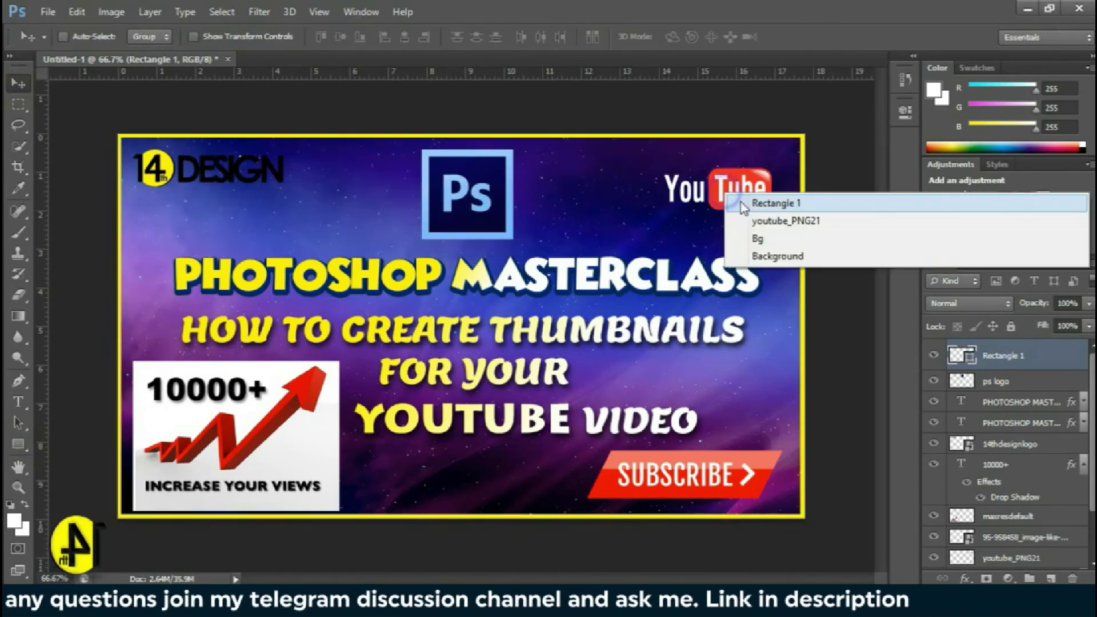
{"action": "right_click", "coordinate": [779, 194]}
{"action": "left_click", "coordinate": [759, 213]}
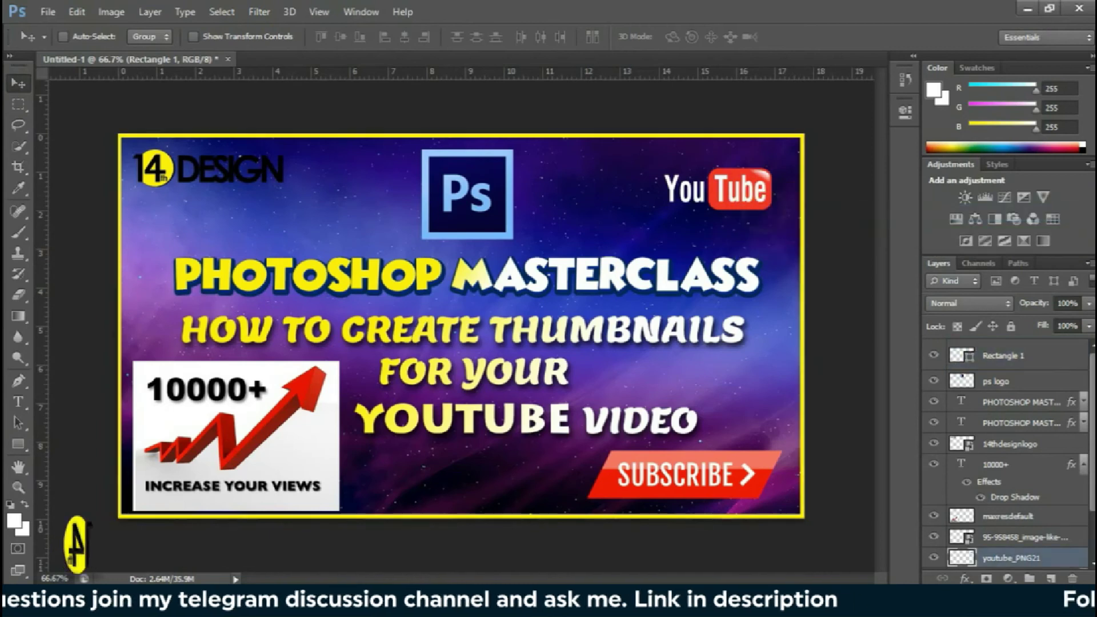
{"action": "left_click", "coordinate": [963, 579]}
{"action": "left_click", "coordinate": [782, 566]}
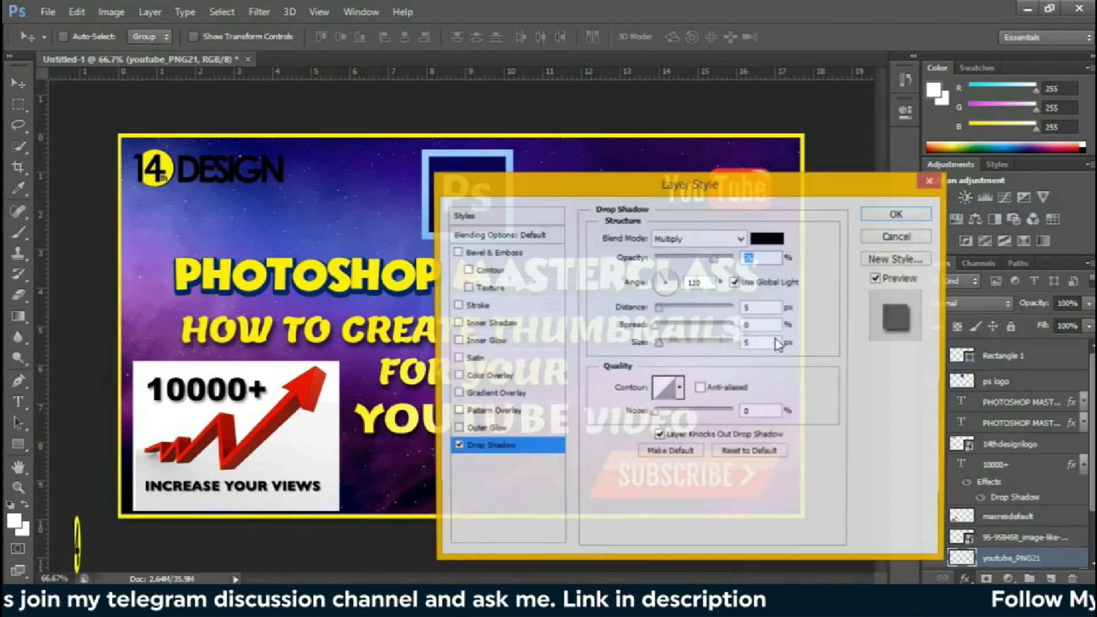
{"action": "left_click_drag", "start_coordinate": [765, 184], "coordinate": [334, 122]}
{"action": "left_click", "coordinate": [466, 154]}
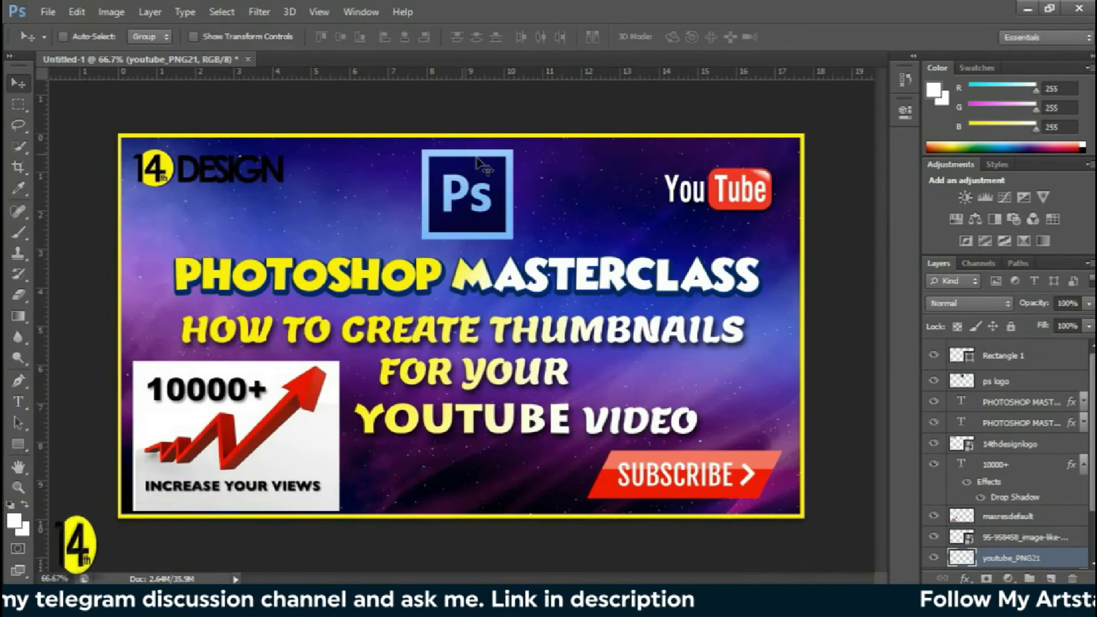
Select the banner image layer and rename it 'subscribe'.
{"action": "left_click", "coordinate": [1002, 355]}
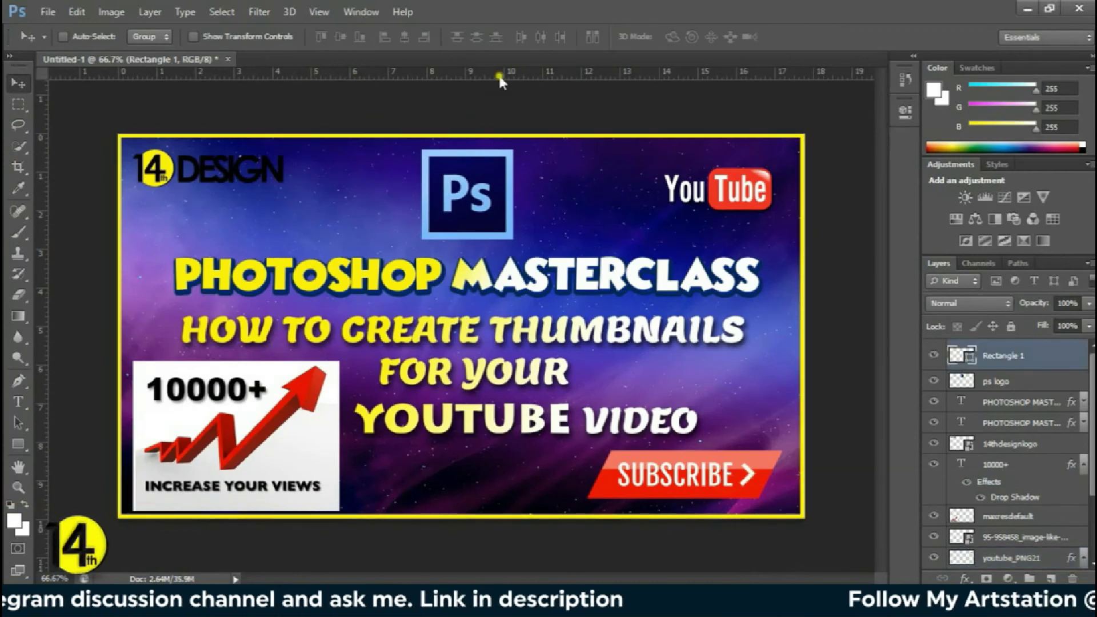
{"action": "left_click_drag", "start_coordinate": [357, 471], "coordinate": [577, 72]}
{"action": "right_click", "coordinate": [659, 468]}
{"action": "left_click", "coordinate": [863, 478]}
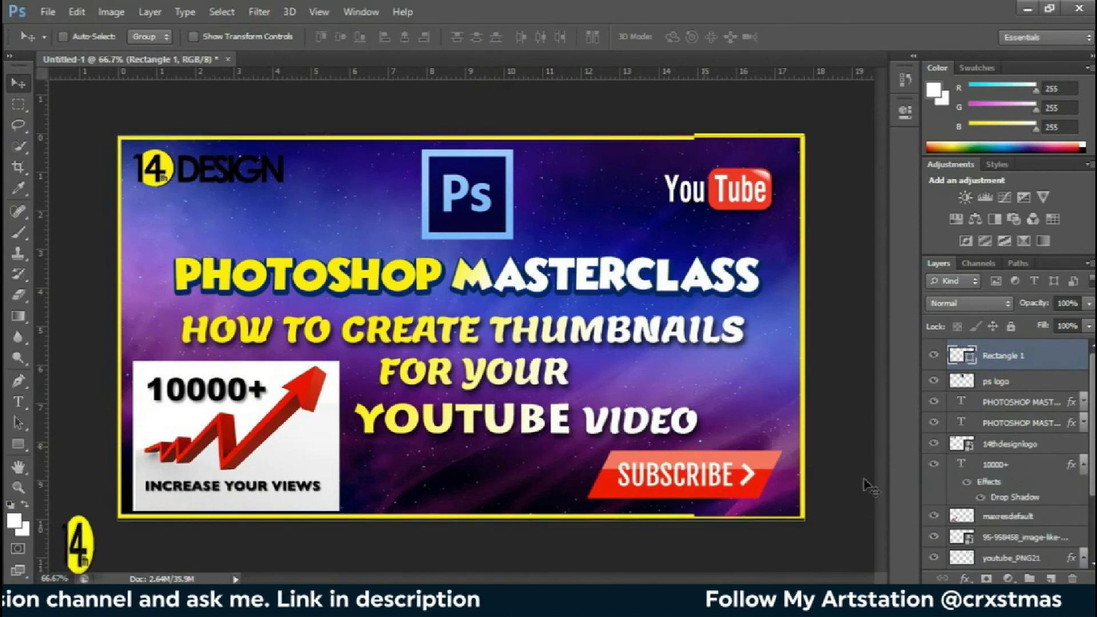
{"action": "right_click", "coordinate": [680, 467]}
{"action": "left_click", "coordinate": [800, 505]}
{"action": "left_click", "coordinate": [1025, 542]}
{"action": "type", "text": "subscribe"}
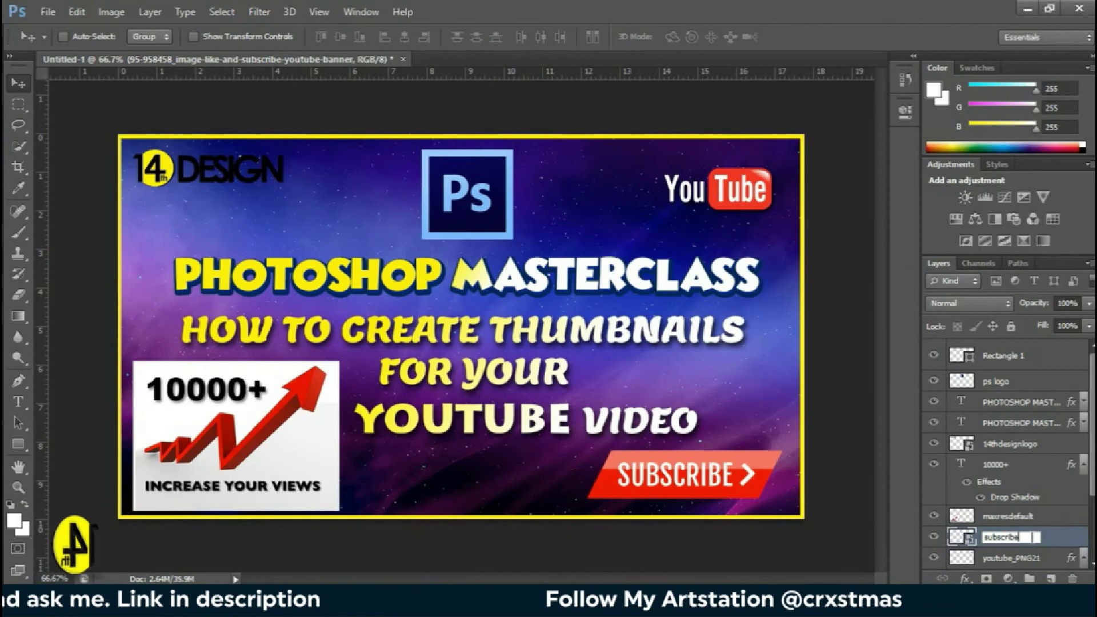
{"action": "key", "text": "Return"}
Rasterize the subscribe banner and give it an outer glow with 40% spread.
{"action": "right_click", "coordinate": [1022, 537]}
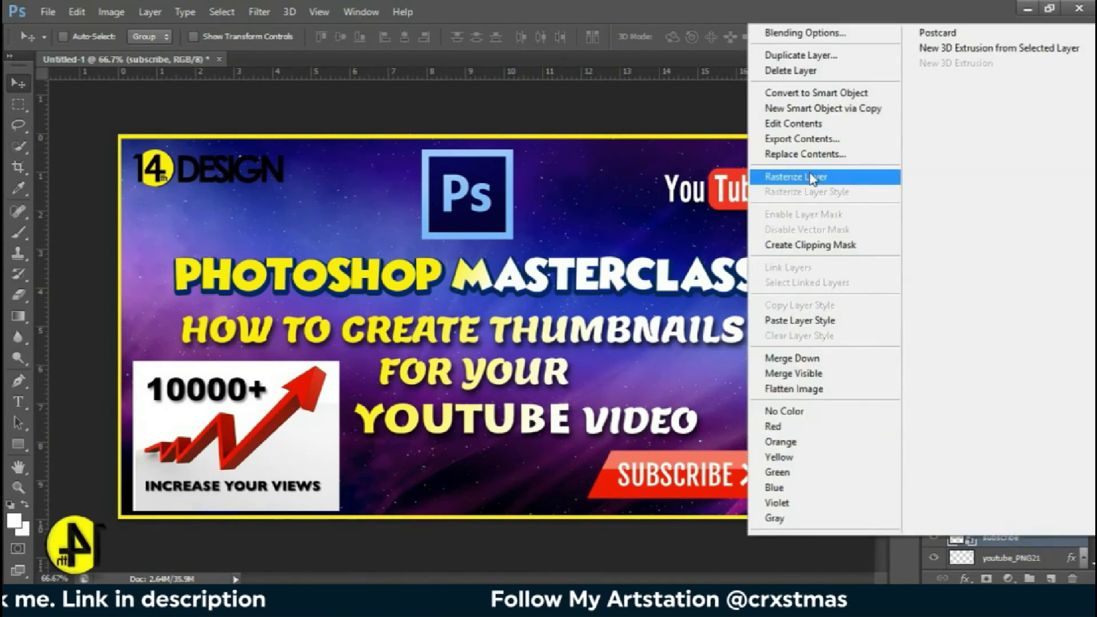
{"action": "left_click", "coordinate": [812, 178]}
{"action": "left_click", "coordinate": [965, 578]}
{"action": "left_click", "coordinate": [834, 538]}
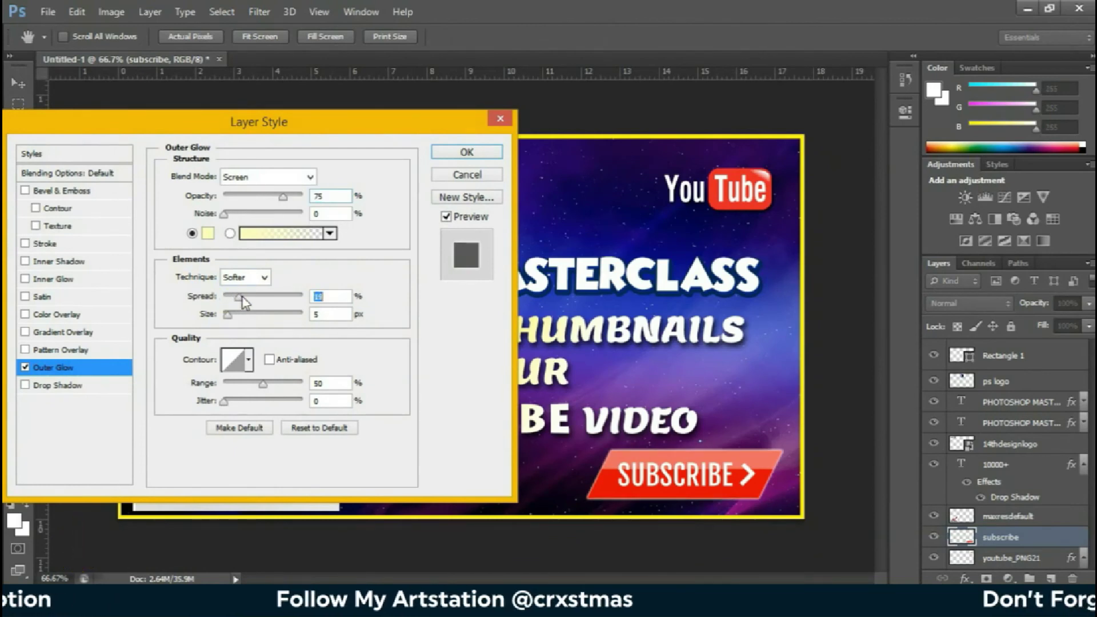
{"action": "left_click", "coordinate": [237, 320]}
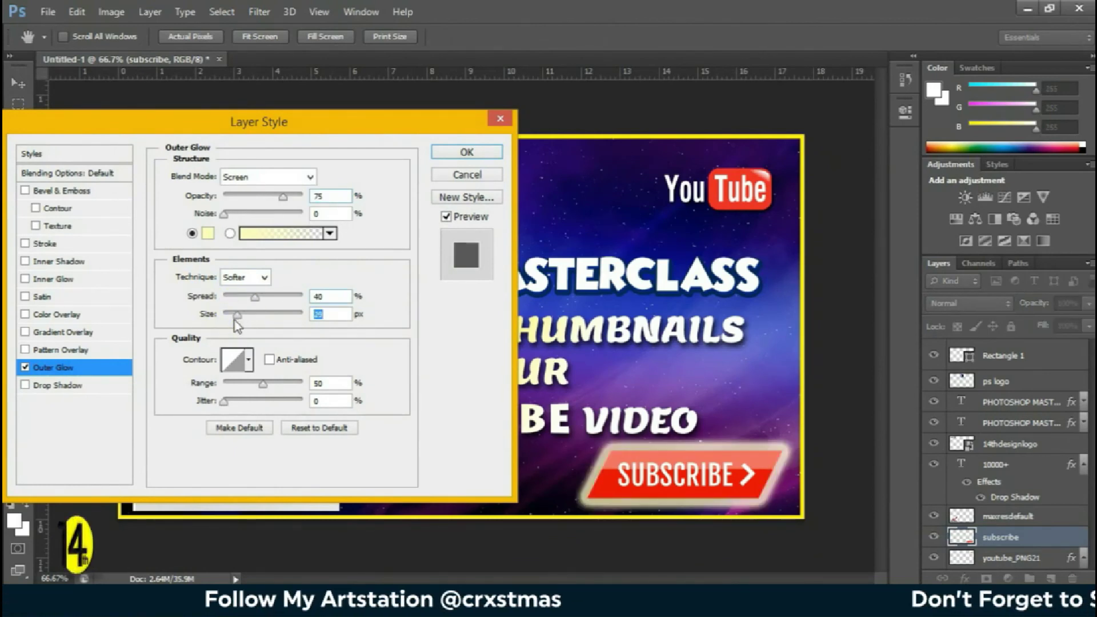
{"action": "left_click", "coordinate": [466, 152]}
{"action": "right_click", "coordinate": [568, 196]}
{"action": "left_click", "coordinate": [617, 204]}
Select the Bg layer and raise its saturation to +59 via Hue/Saturation.
{"action": "right_click", "coordinate": [574, 201]}
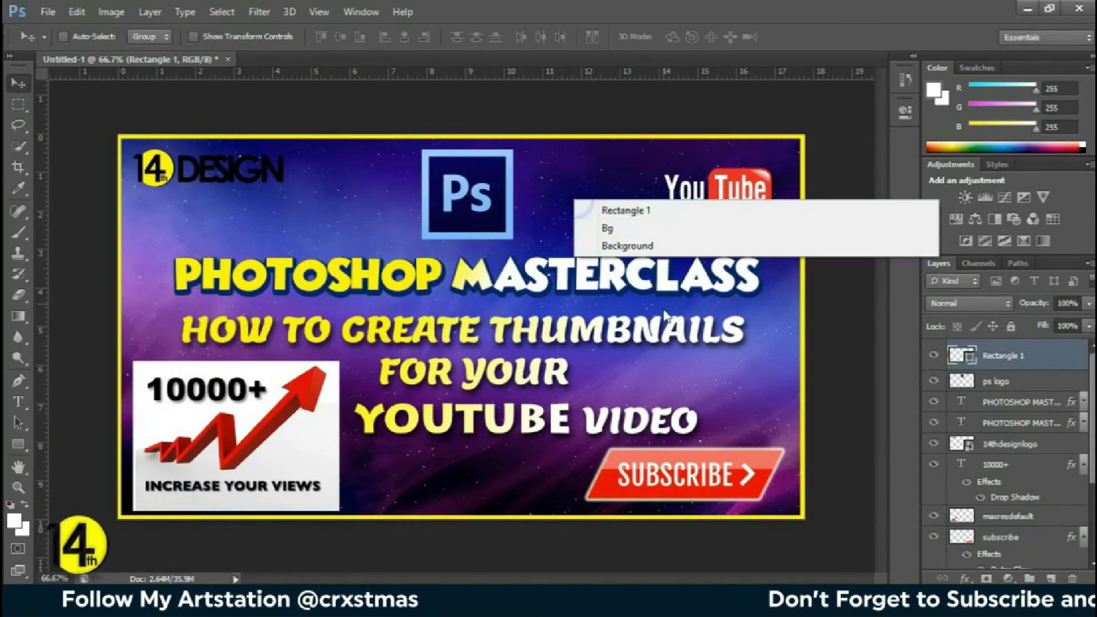
{"action": "left_click", "coordinate": [606, 228]}
{"action": "left_click", "coordinate": [110, 12]}
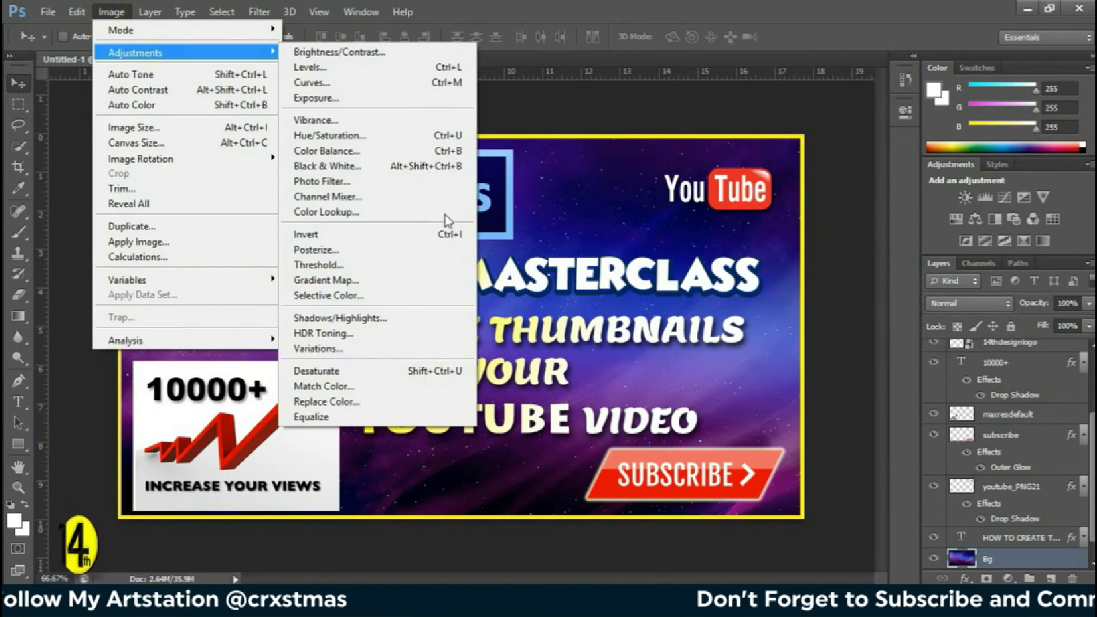
{"action": "left_click", "coordinate": [337, 135]}
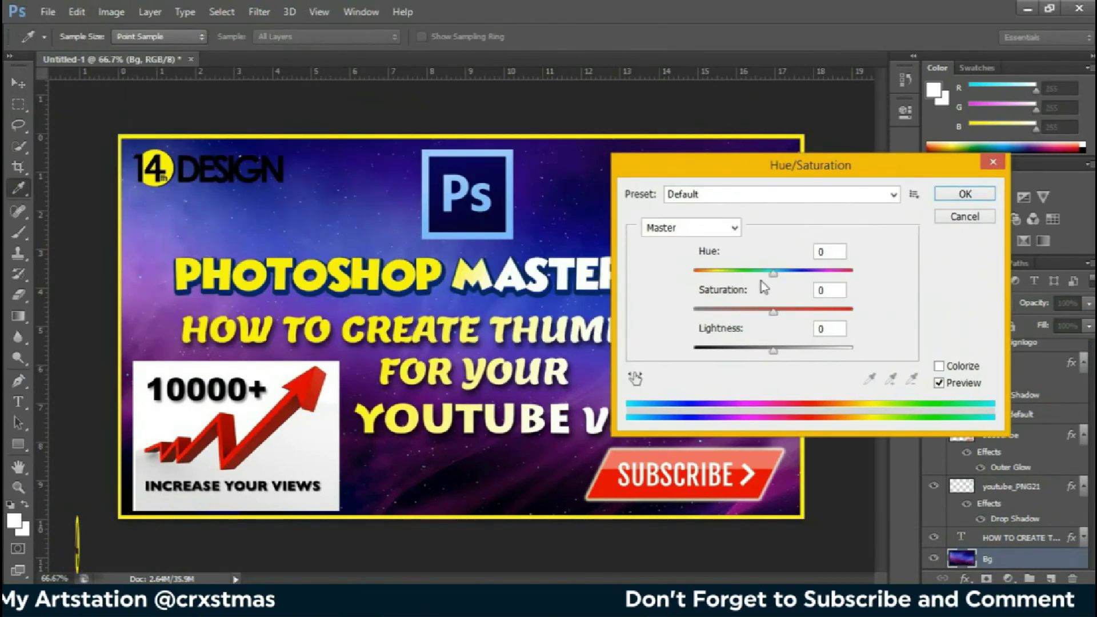
{"action": "left_click_drag", "start_coordinate": [773, 311], "coordinate": [820, 313]}
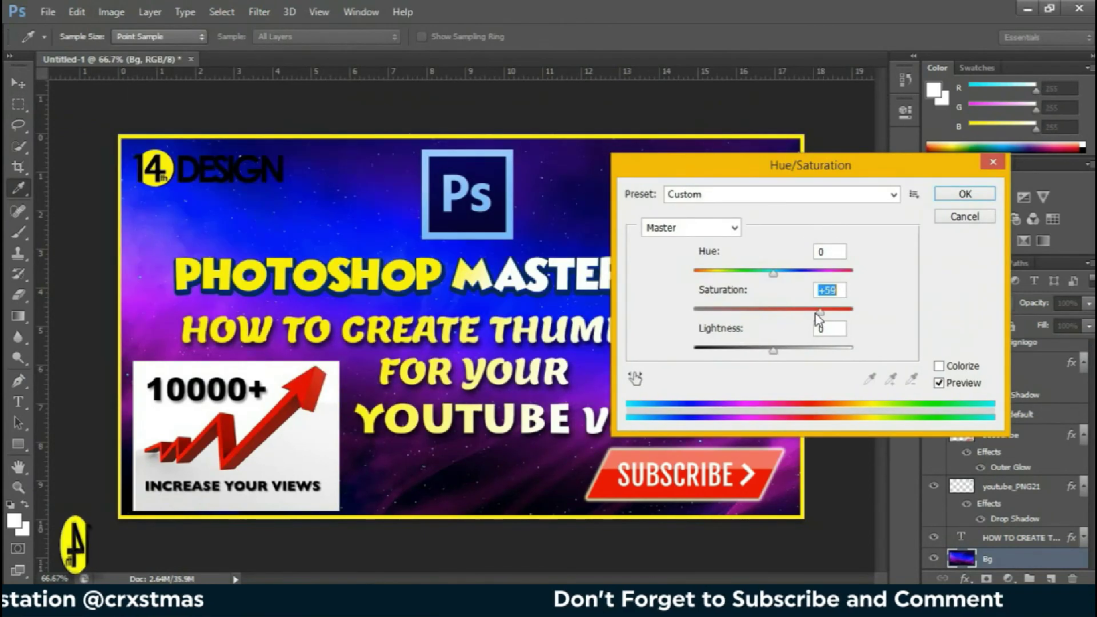
{"action": "left_click", "coordinate": [964, 194]}
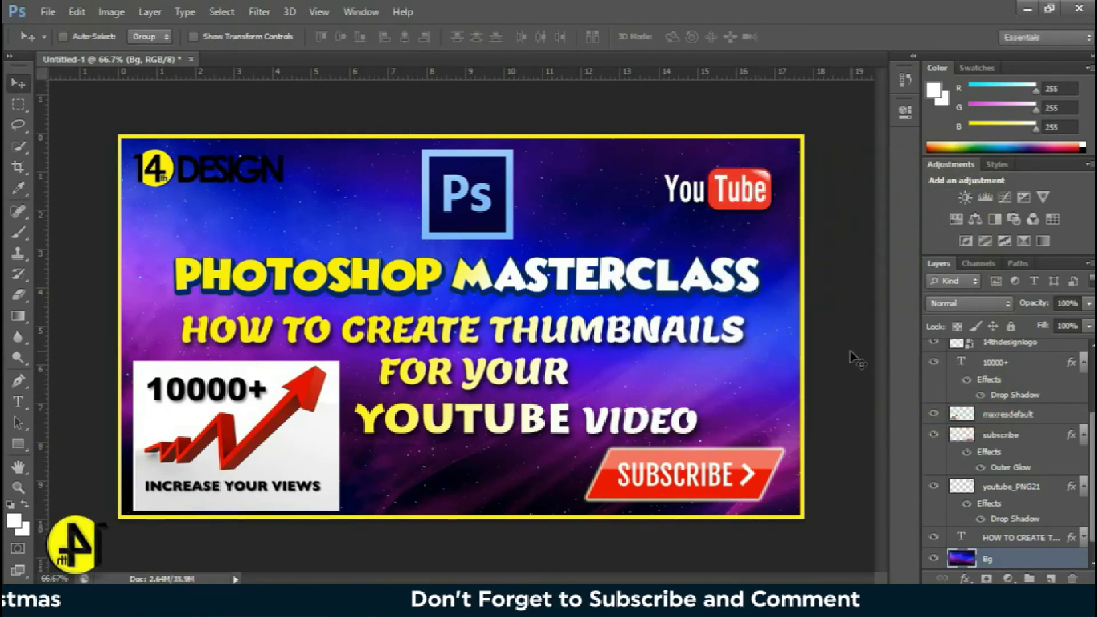
{"action": "left_click", "coordinate": [48, 12]}
Save a JPEG copy named Thumbnail8.jpg at maximum quality 12.
{"action": "left_click", "coordinate": [120, 203]}
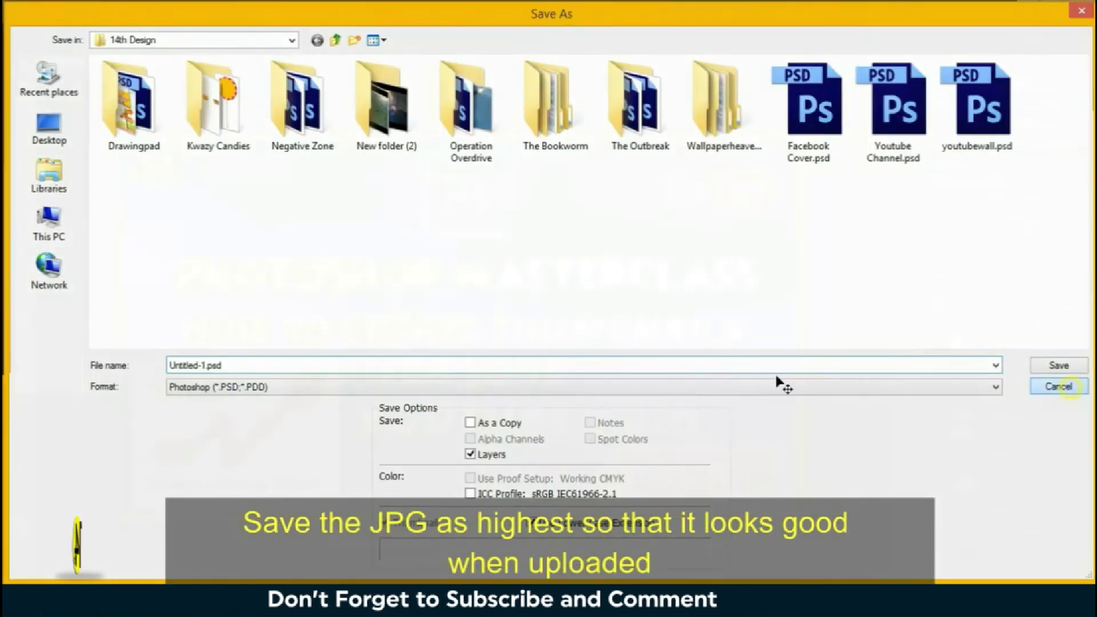
{"action": "left_click", "coordinate": [1058, 386]}
{"action": "left_click", "coordinate": [47, 12]}
{"action": "left_click", "coordinate": [119, 208]}
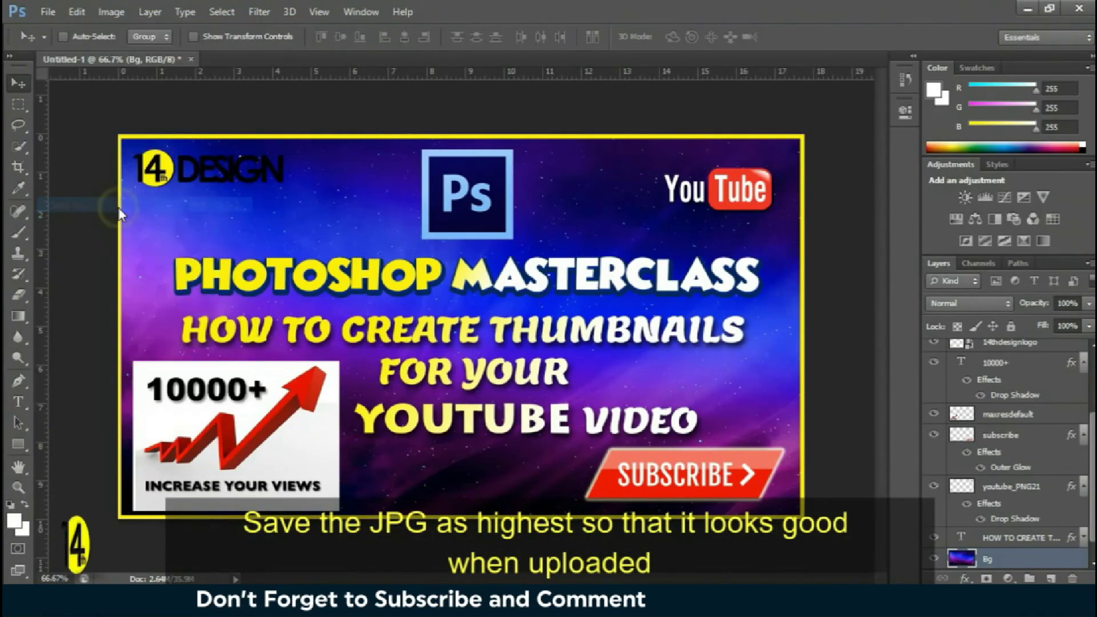
{"action": "left_click", "coordinate": [240, 387]}
{"action": "left_click", "coordinate": [229, 245]}
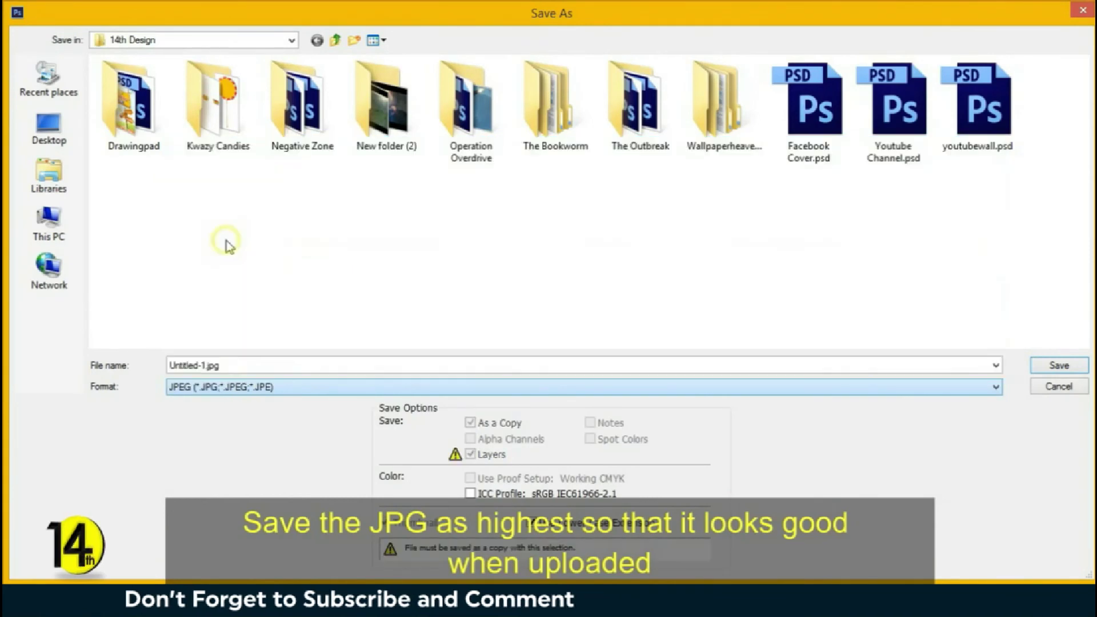
{"action": "left_click", "coordinate": [639, 234]}
{"action": "left_click", "coordinate": [434, 363]}
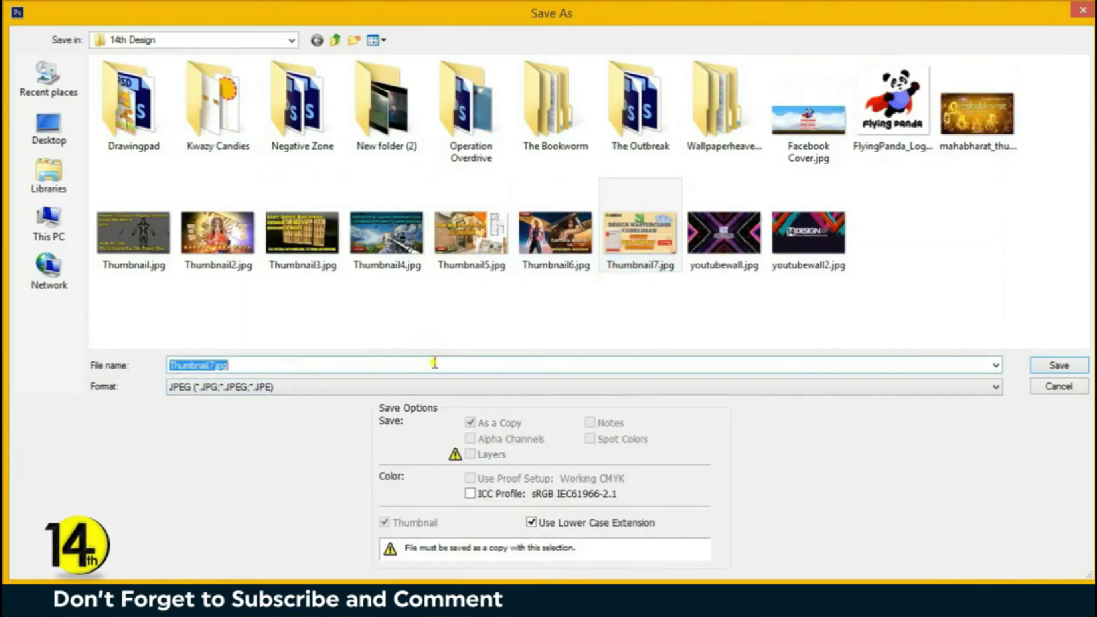
{"action": "key", "text": "BackSpace"}
{"action": "key", "text": "BackSpace"}
{"action": "key", "text": "BackSpace"}
{"action": "type", "text": "8"}
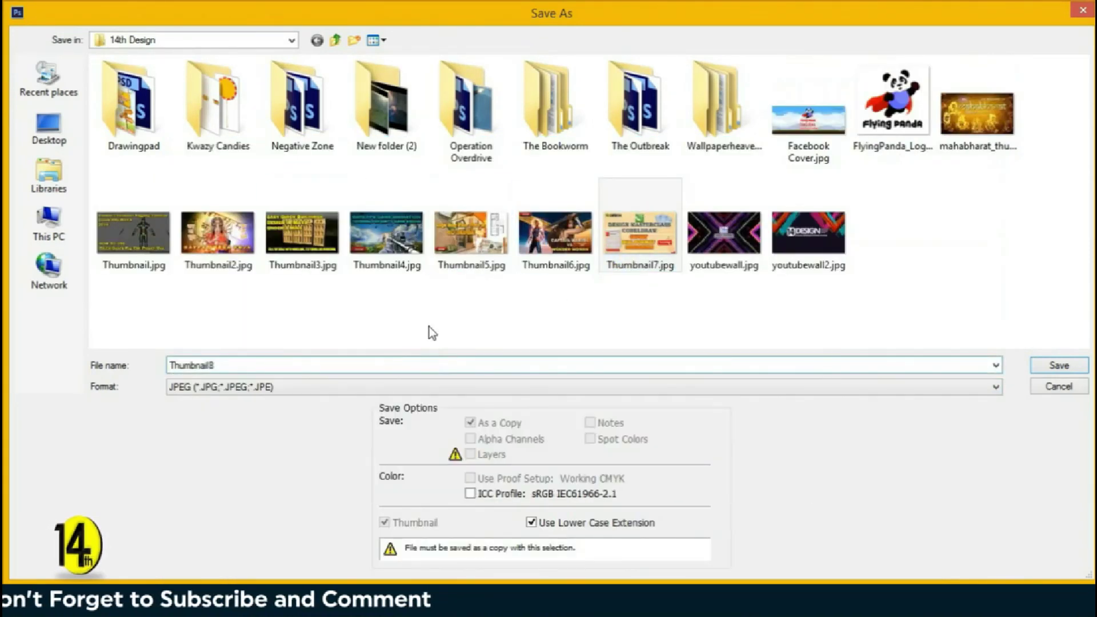
{"action": "left_click", "coordinate": [1043, 369]}
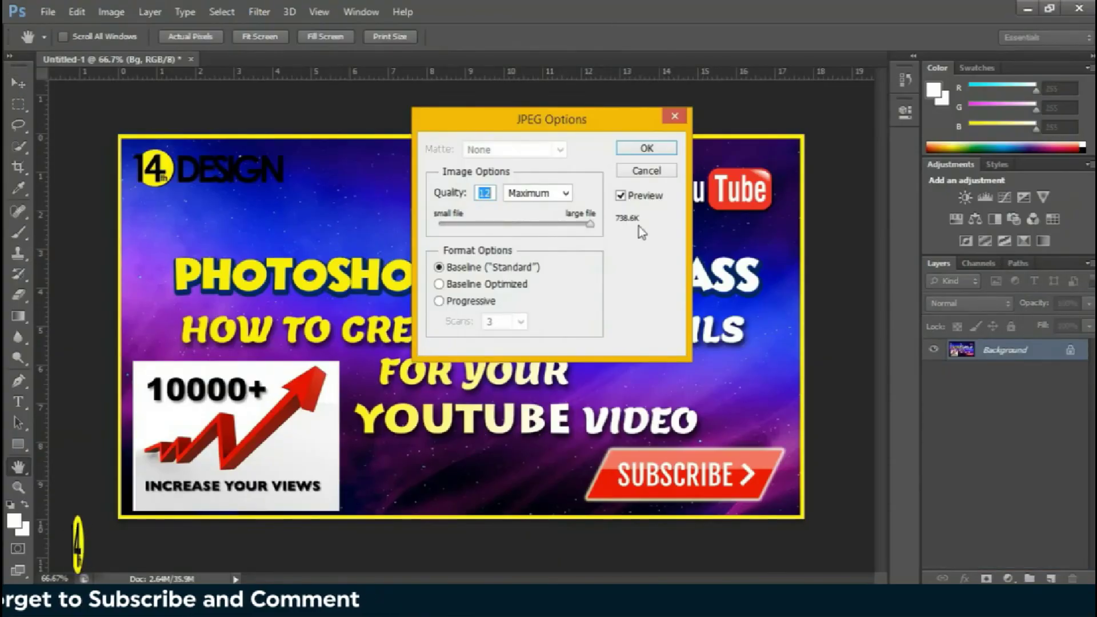
{"action": "left_click", "coordinate": [646, 148]}
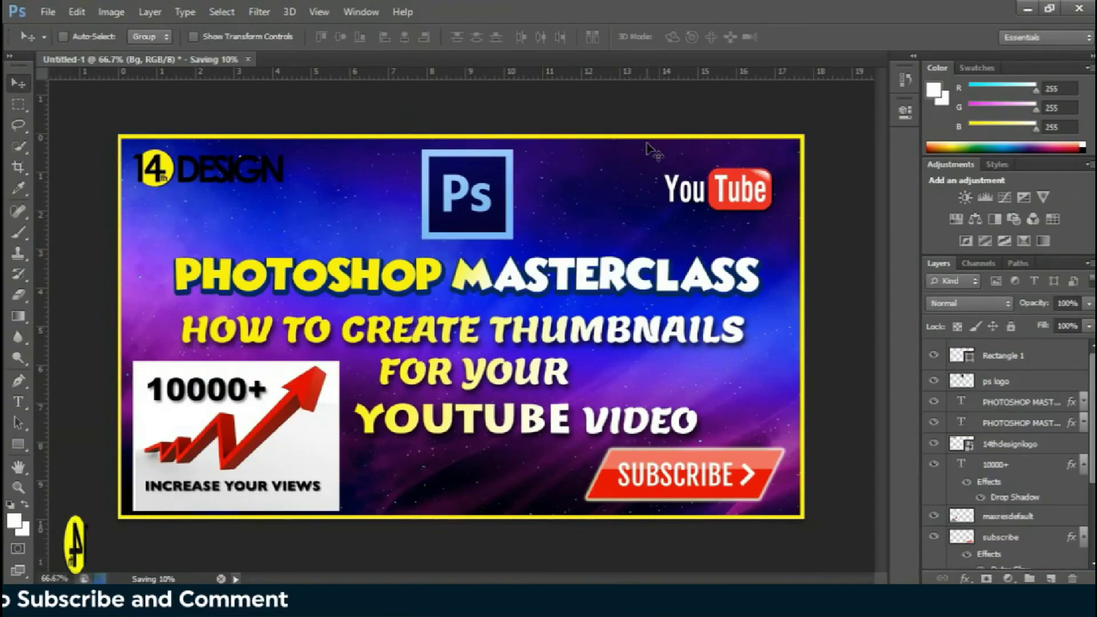
Save the layered file as Thumbnail Design.psd in the 14th Design folder.
{"action": "left_click", "coordinate": [47, 11]}
{"action": "left_click", "coordinate": [87, 182]}
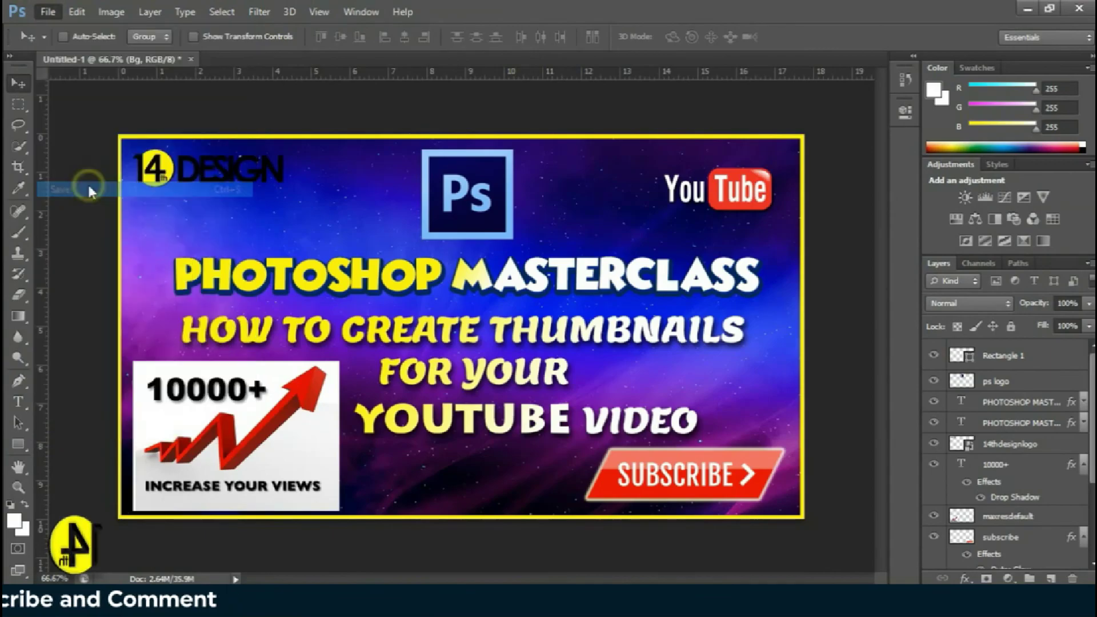
{"action": "type", "text": "Thumbnail"}
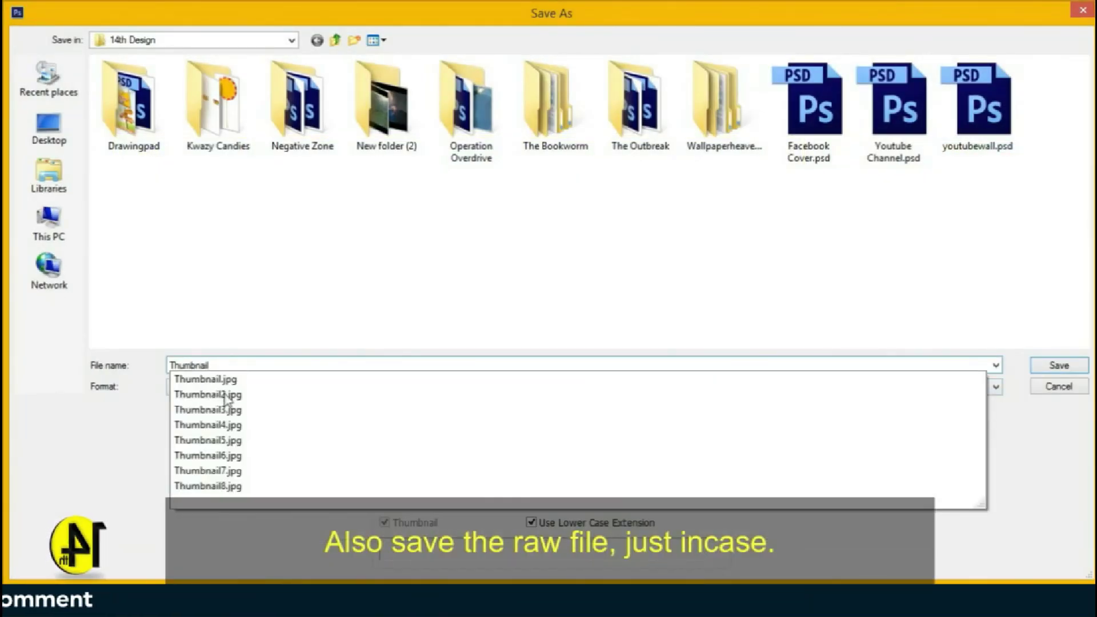
{"action": "left_click", "coordinate": [90, 477]}
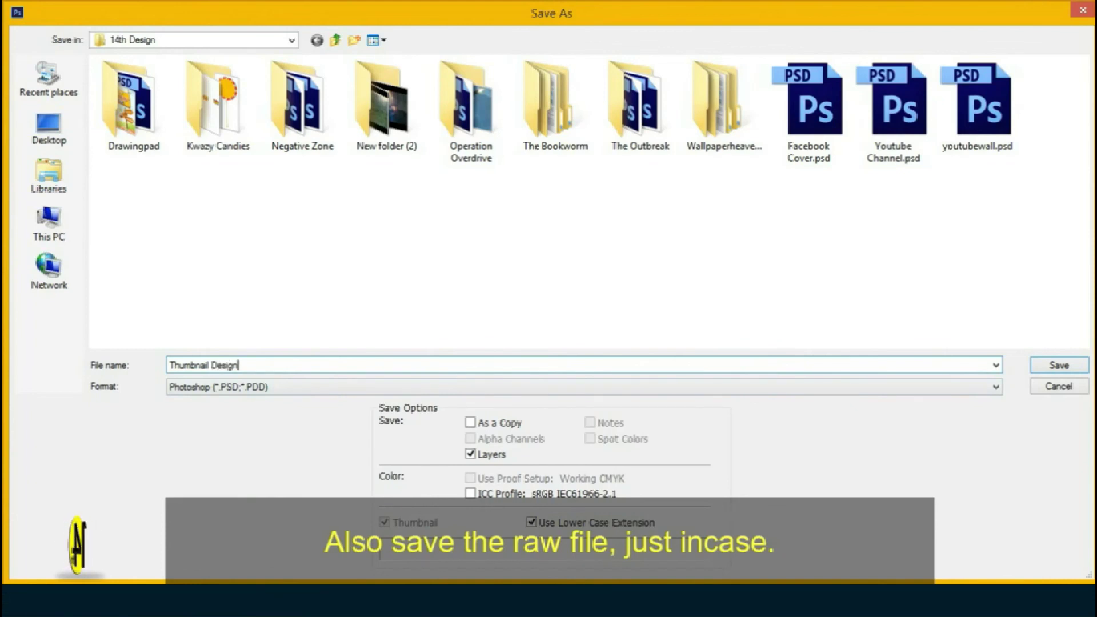
{"action": "left_click", "coordinate": [1060, 366]}
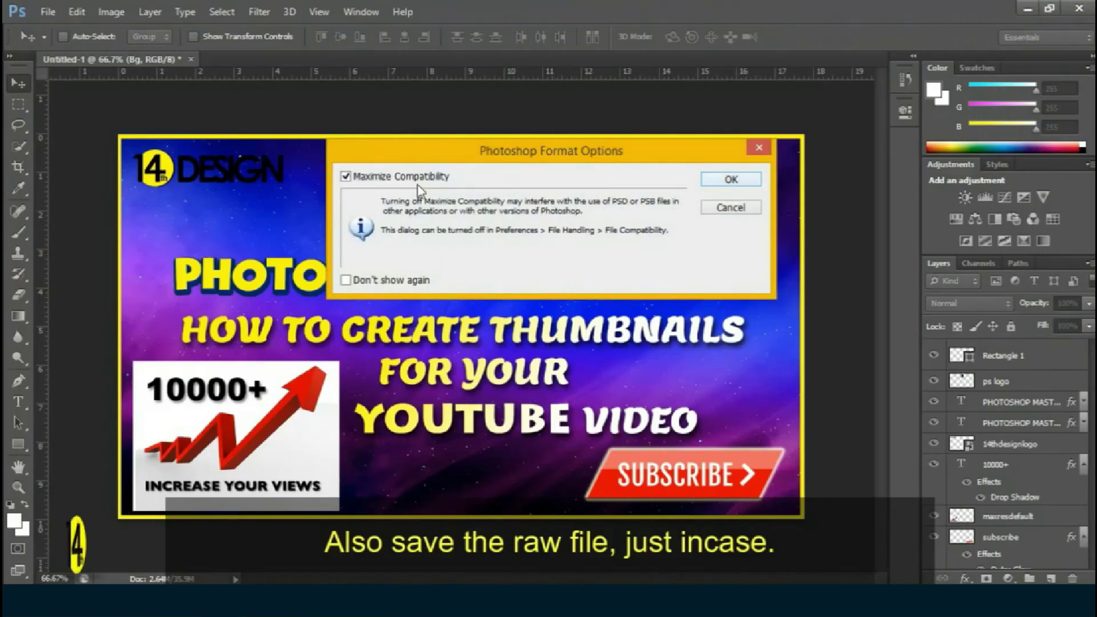
{"action": "left_click", "coordinate": [722, 184]}
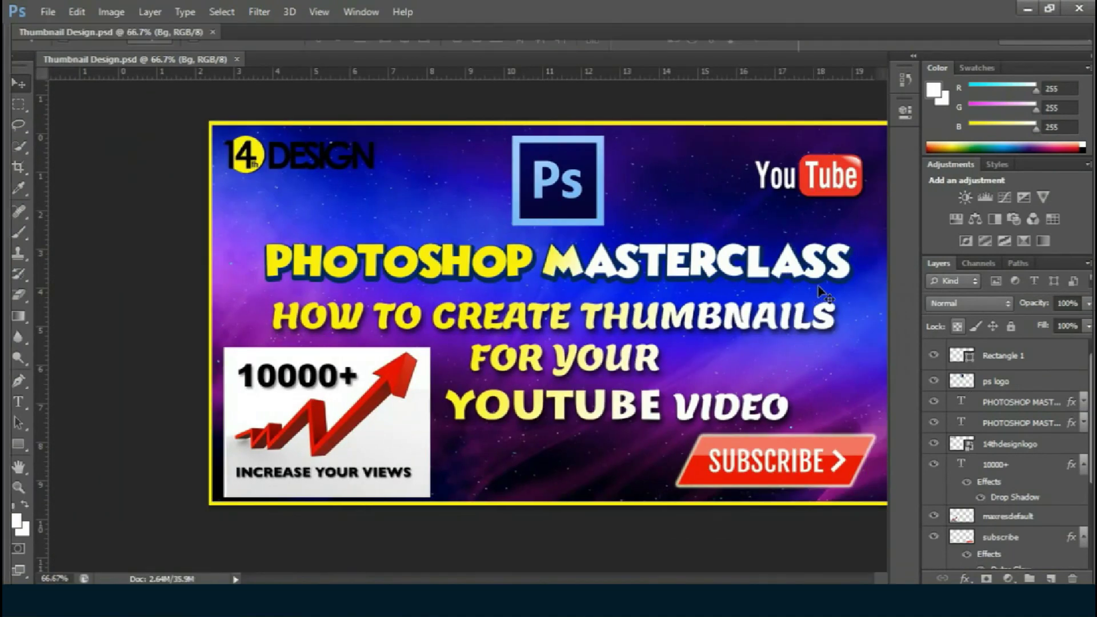
Hide all panels, switch to Full Screen Mode and fit the thumbnail to the screen.
{"action": "key", "text": "Tab"}
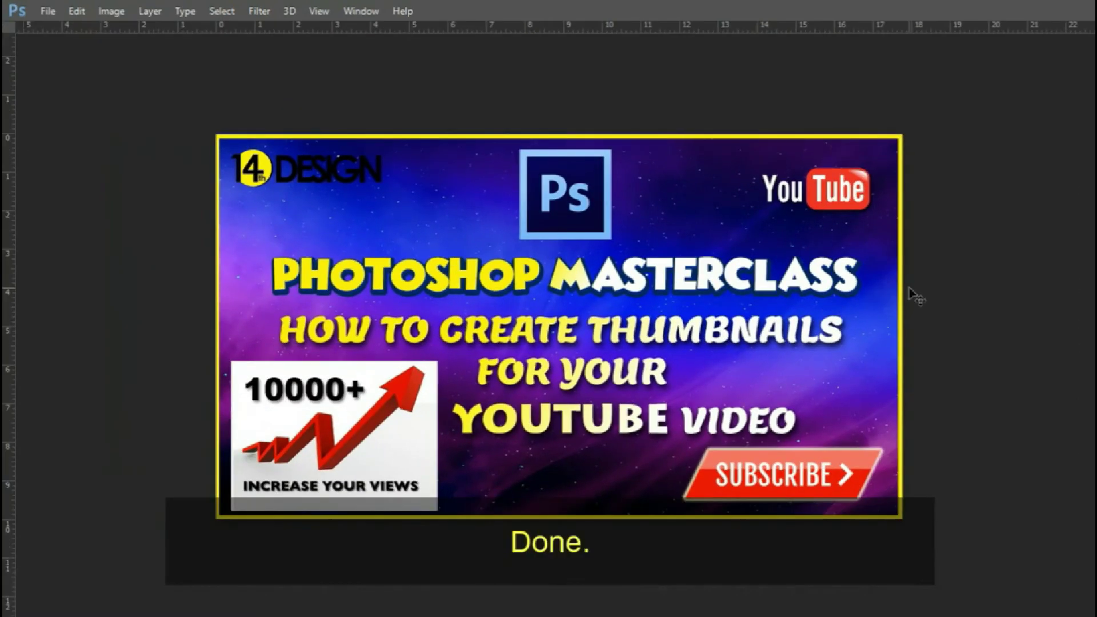
{"action": "key", "text": "f"}
{"action": "key", "text": "f"}
{"action": "key", "text": "ctrl+0"}
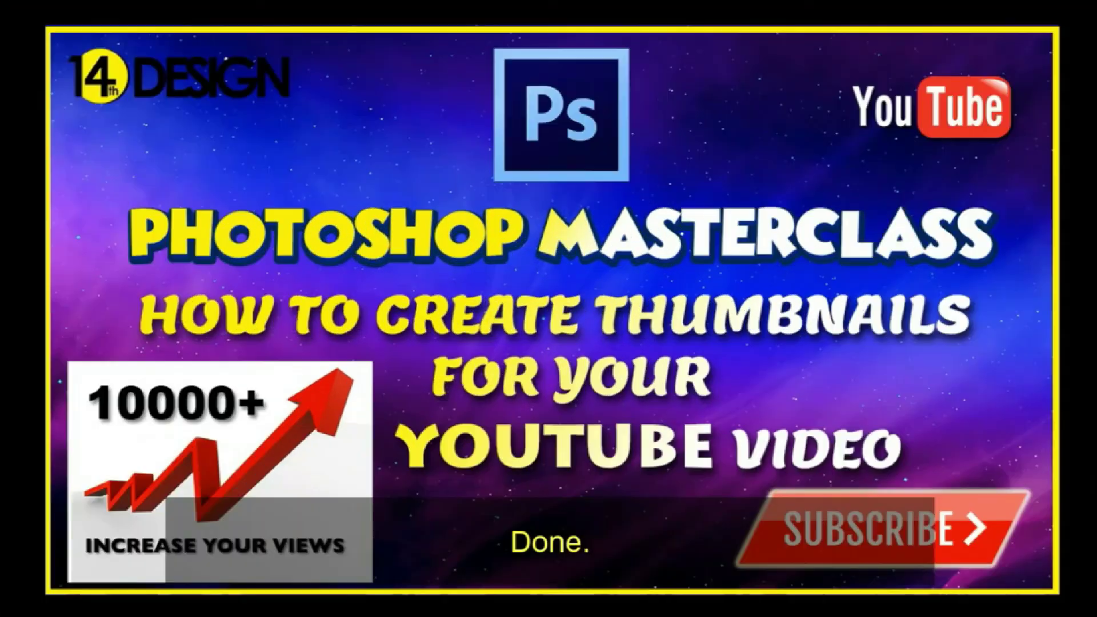